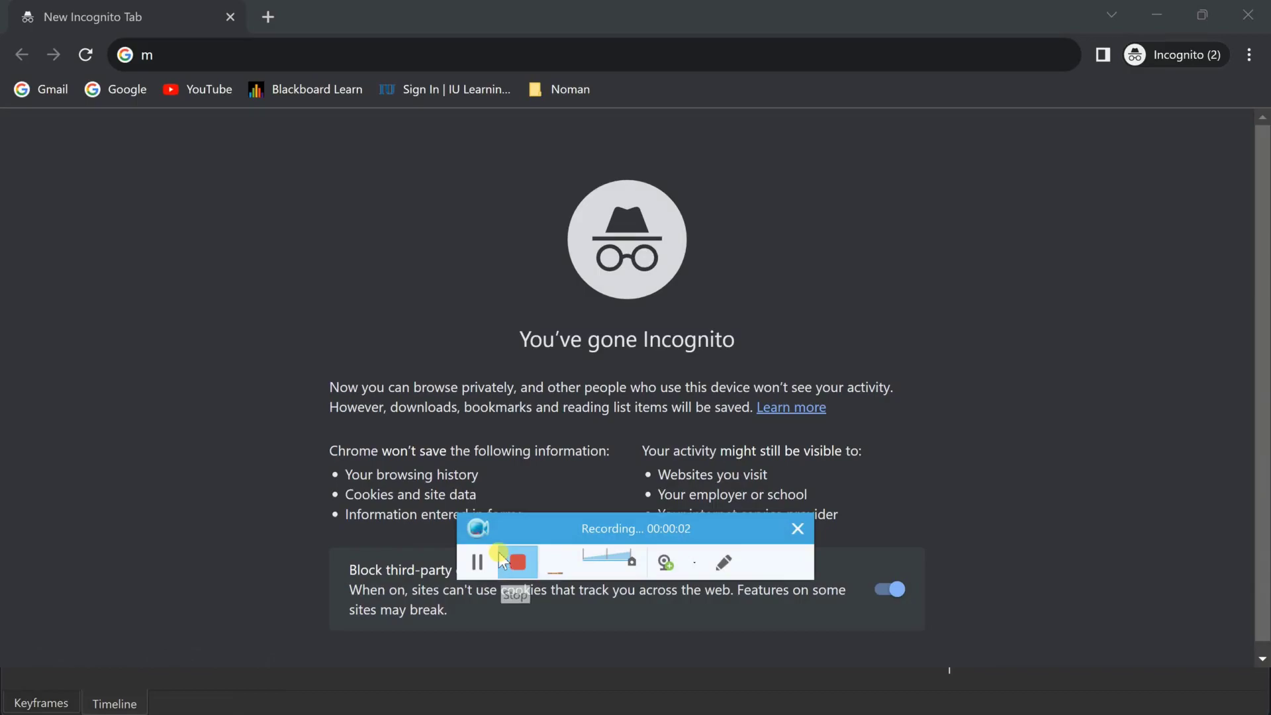
# Search Google for "mi a2 lite driver download"
pyautogui.click(985, 599)
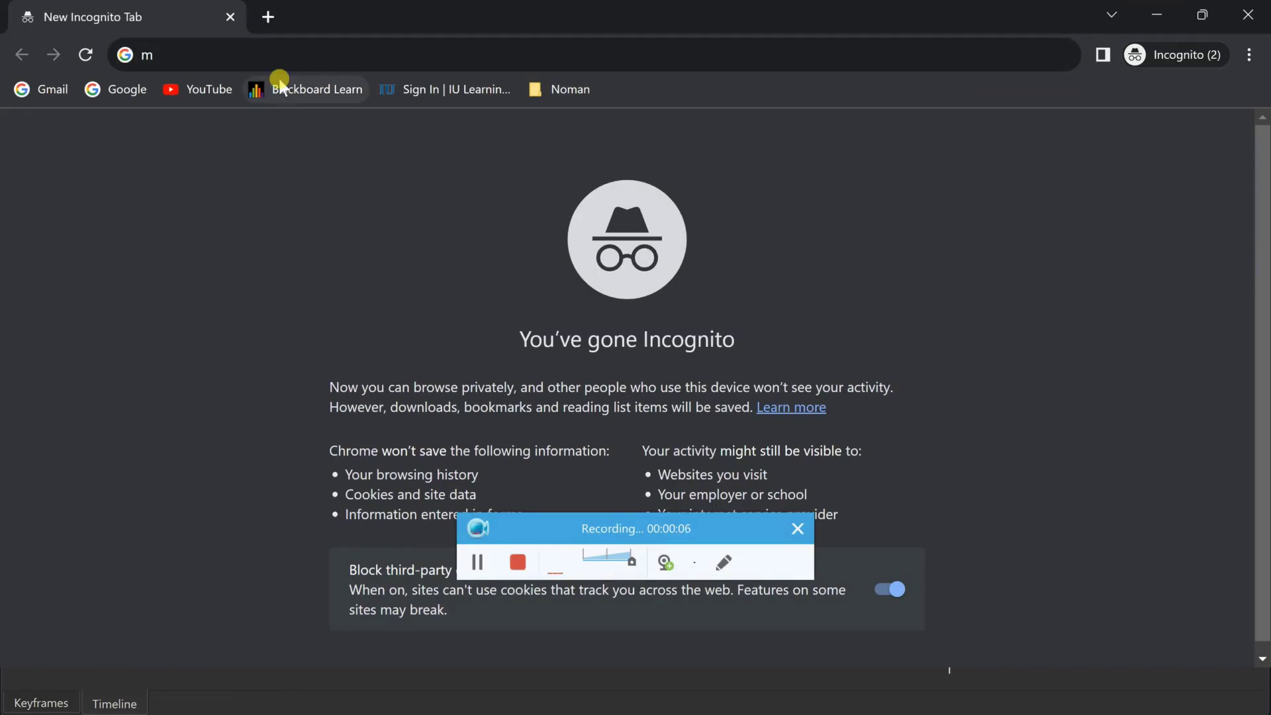
pyautogui.click(267, 58)
pyautogui.write('mi')
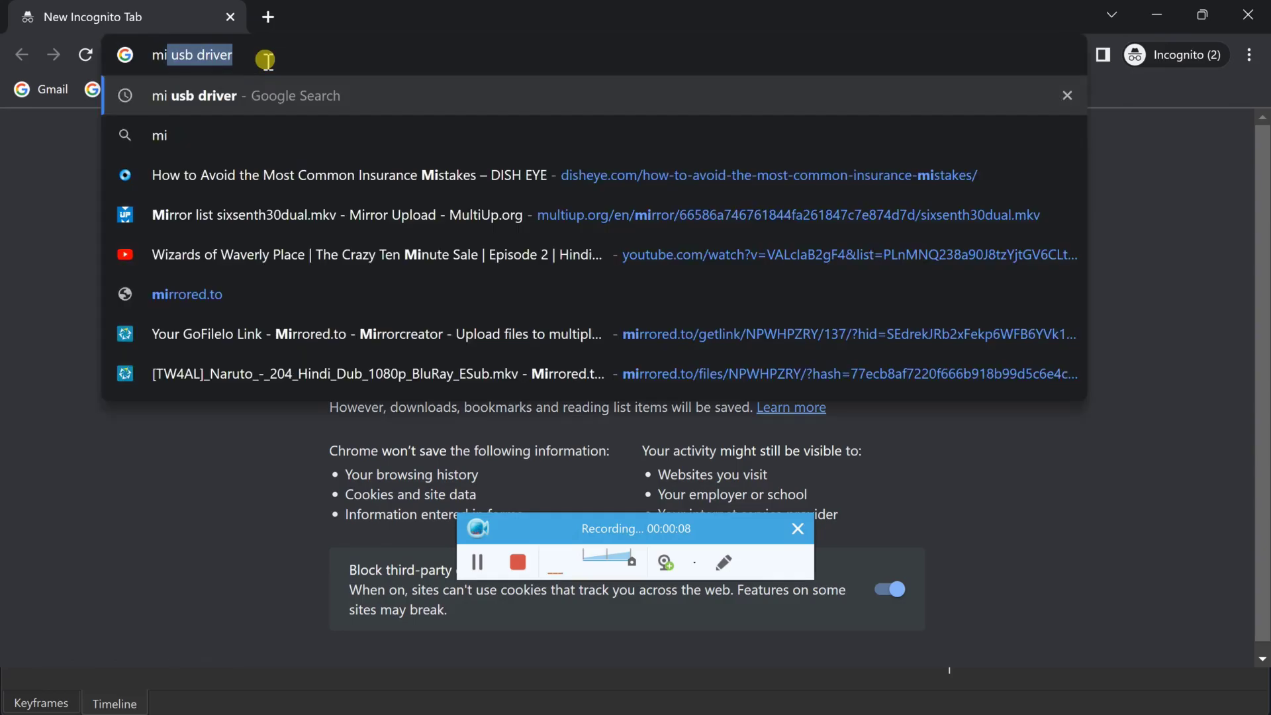
pyautogui.write(' a')
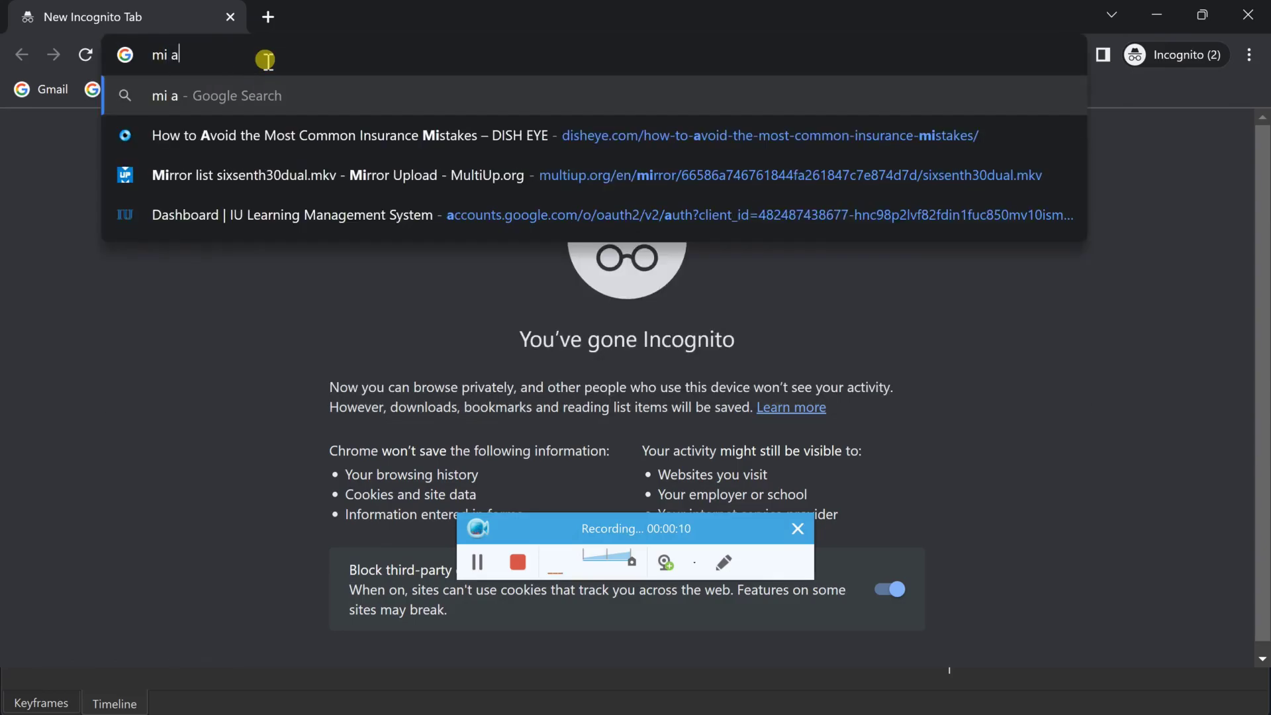
pyautogui.write('2 lite ')
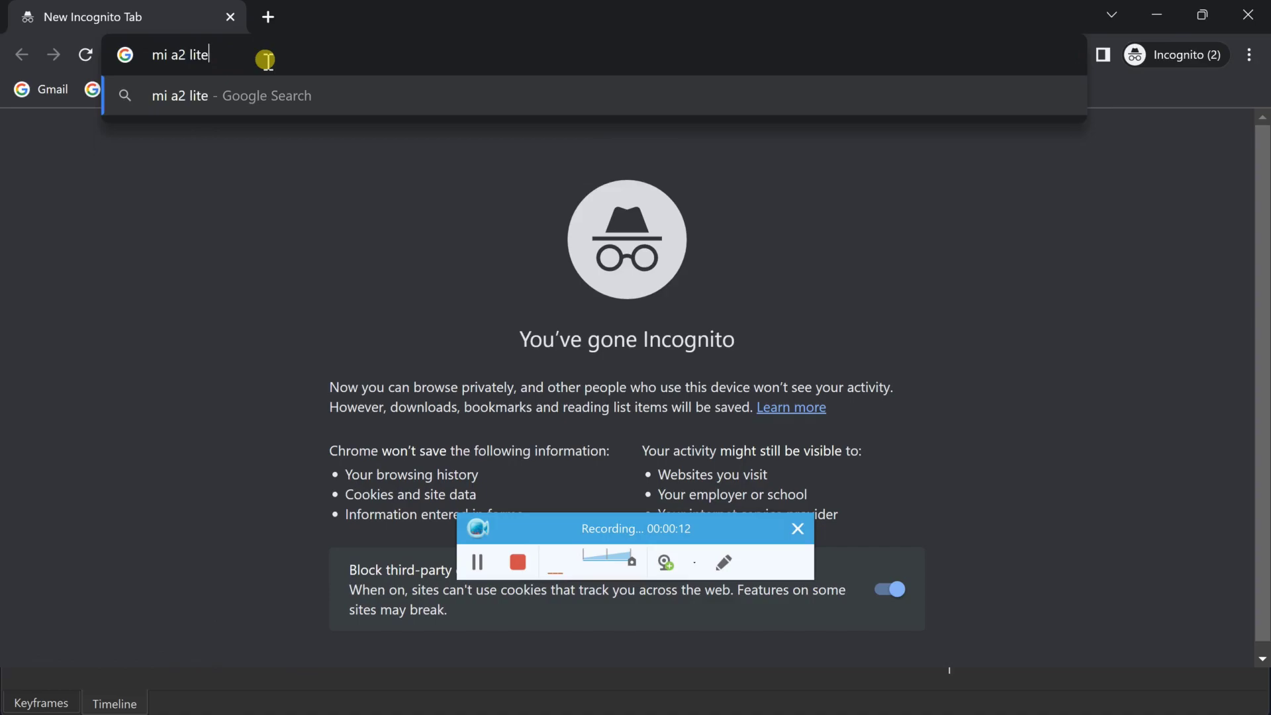
pyautogui.write('driv')
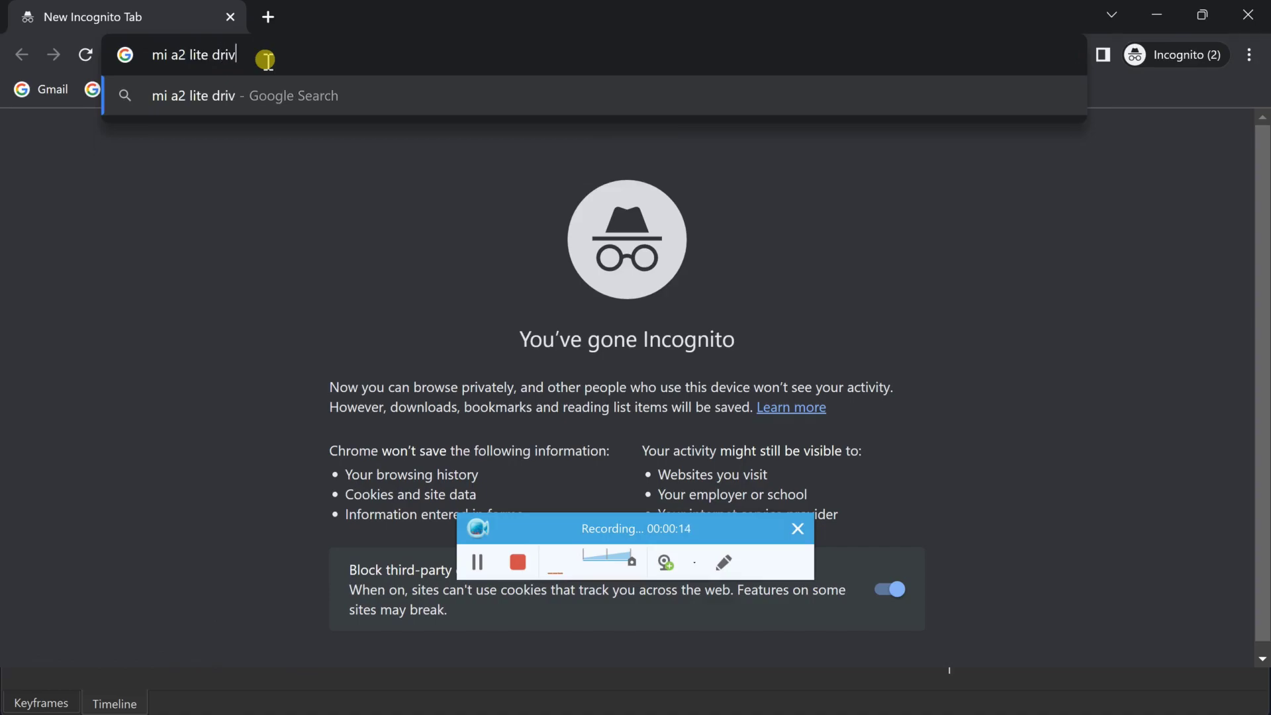
pyautogui.write('er downlo')
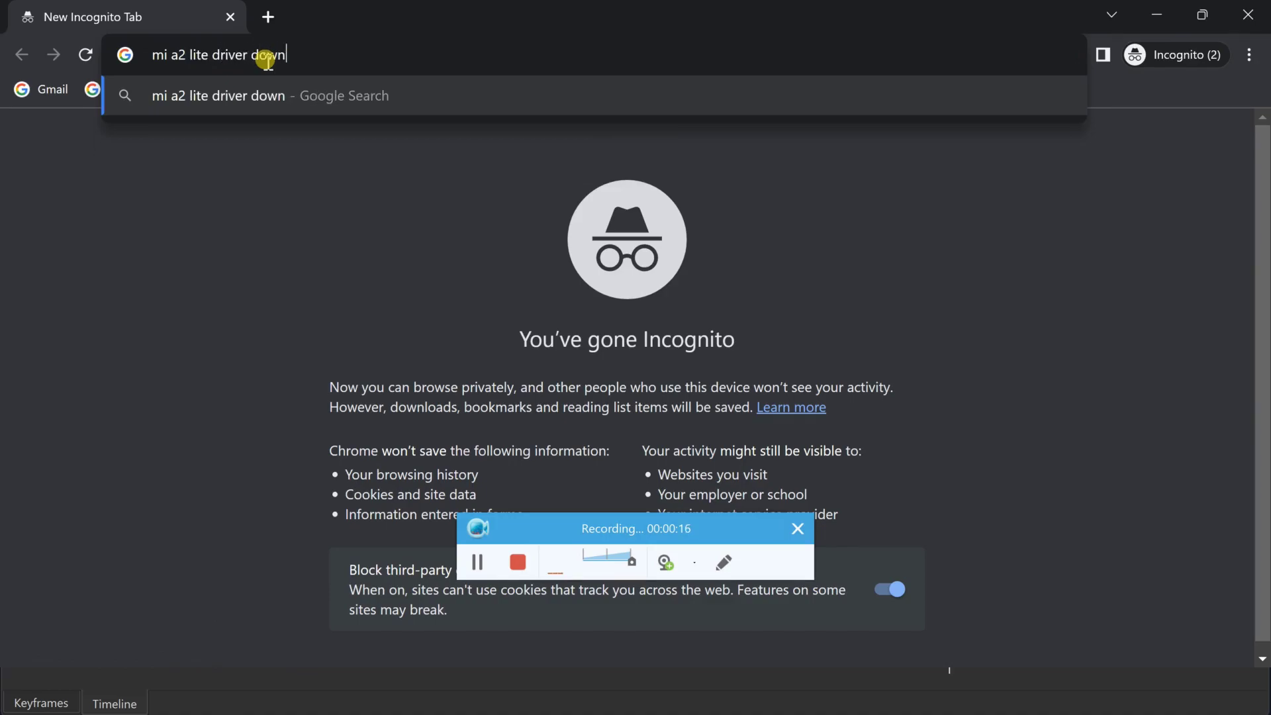
pyautogui.write('ad')
pyautogui.press('Return')
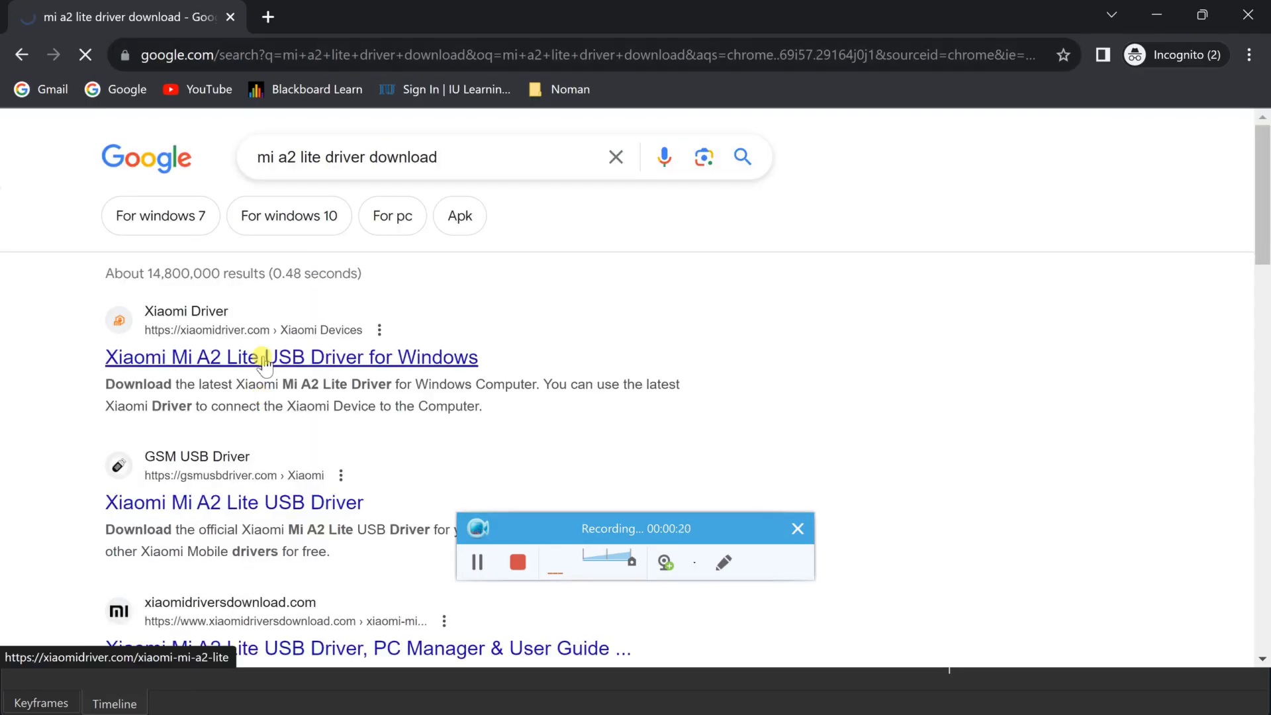
# Open the Xiaomi Mi A2 Lite USB Driver result from xiaomidriver.com and find its Windows driver download table
pyautogui.click(265, 361)
pyautogui.scroll(-8, 323, 391)
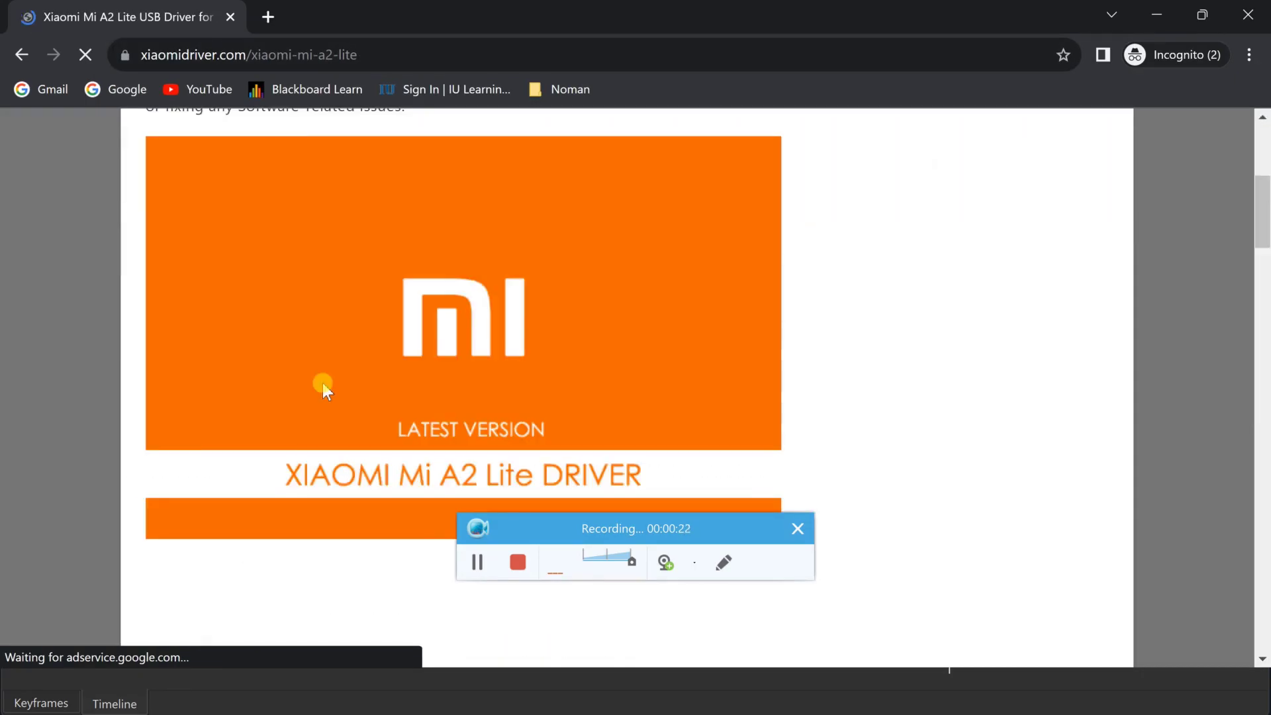
pyautogui.scroll(-15, 323, 384)
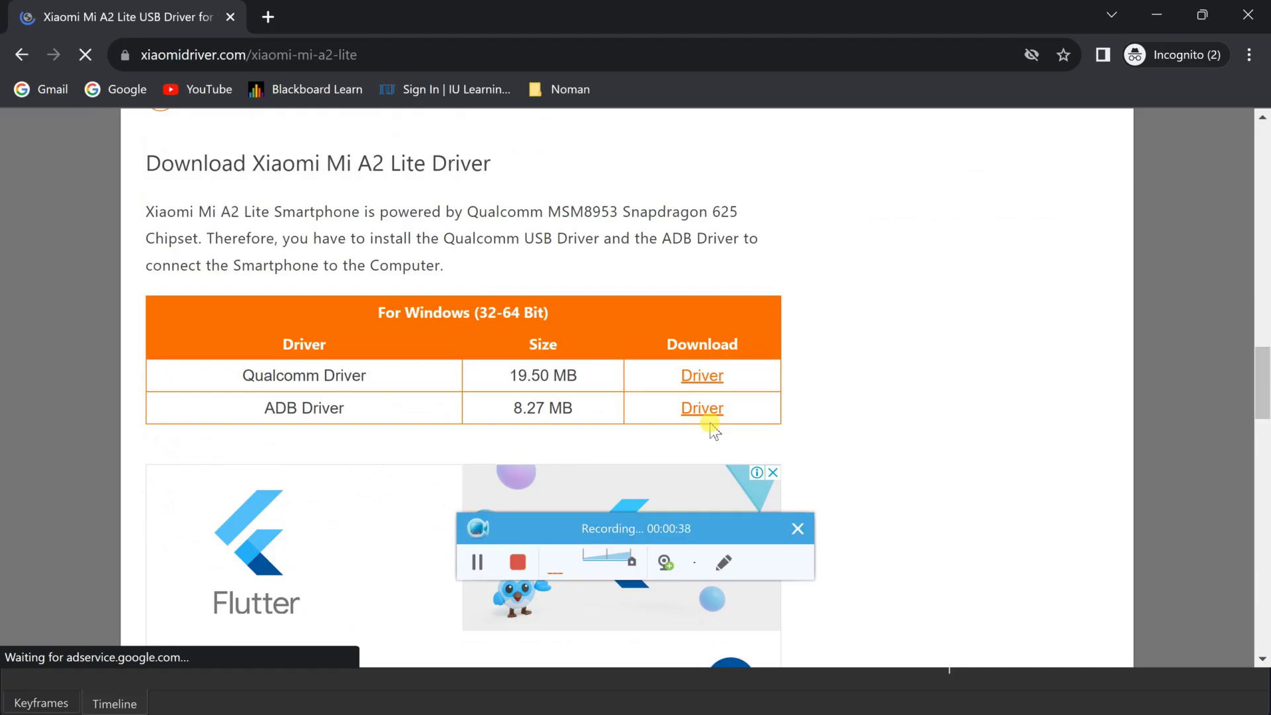
# Switch to File Explorer, open the qualcomm-9008-x64-driver folder and select QDLoader HS-USB Driver_64bit_Setup
pyautogui.hotkey('alt', 'Tab')
pyautogui.moveTo(530, 526); pyautogui.dragTo(566, 526)
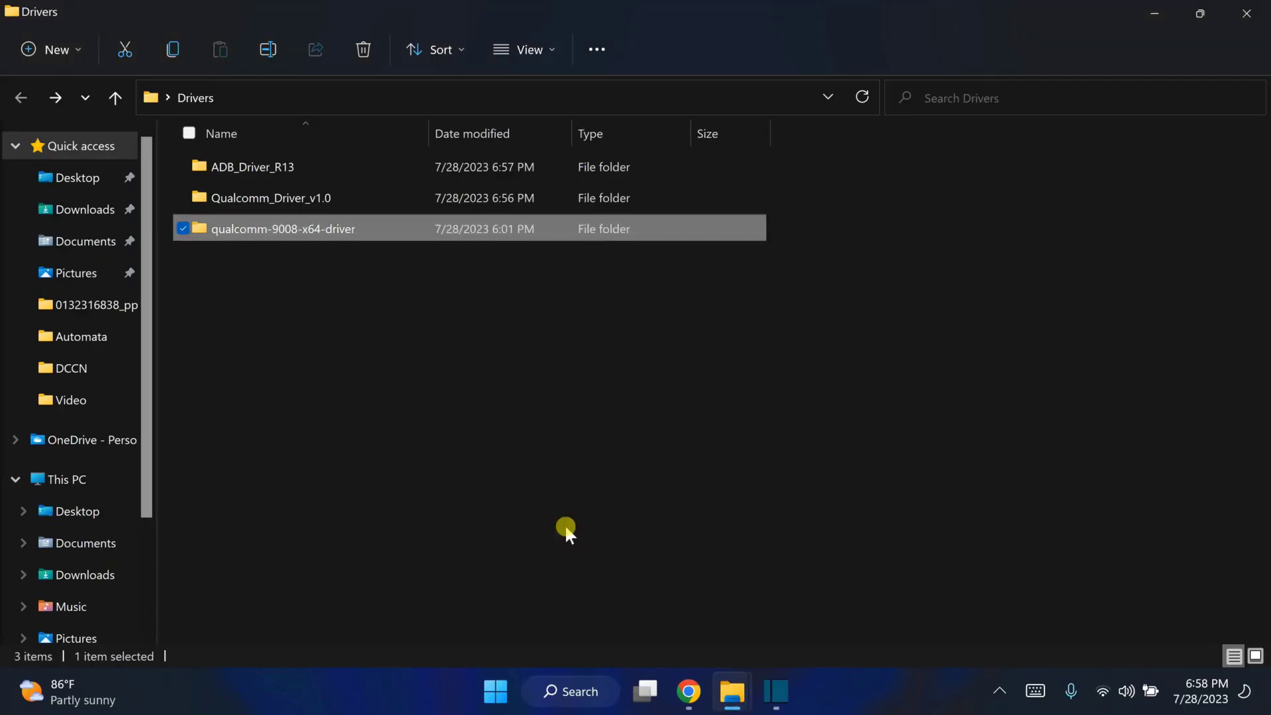
pyautogui.click(278, 200)
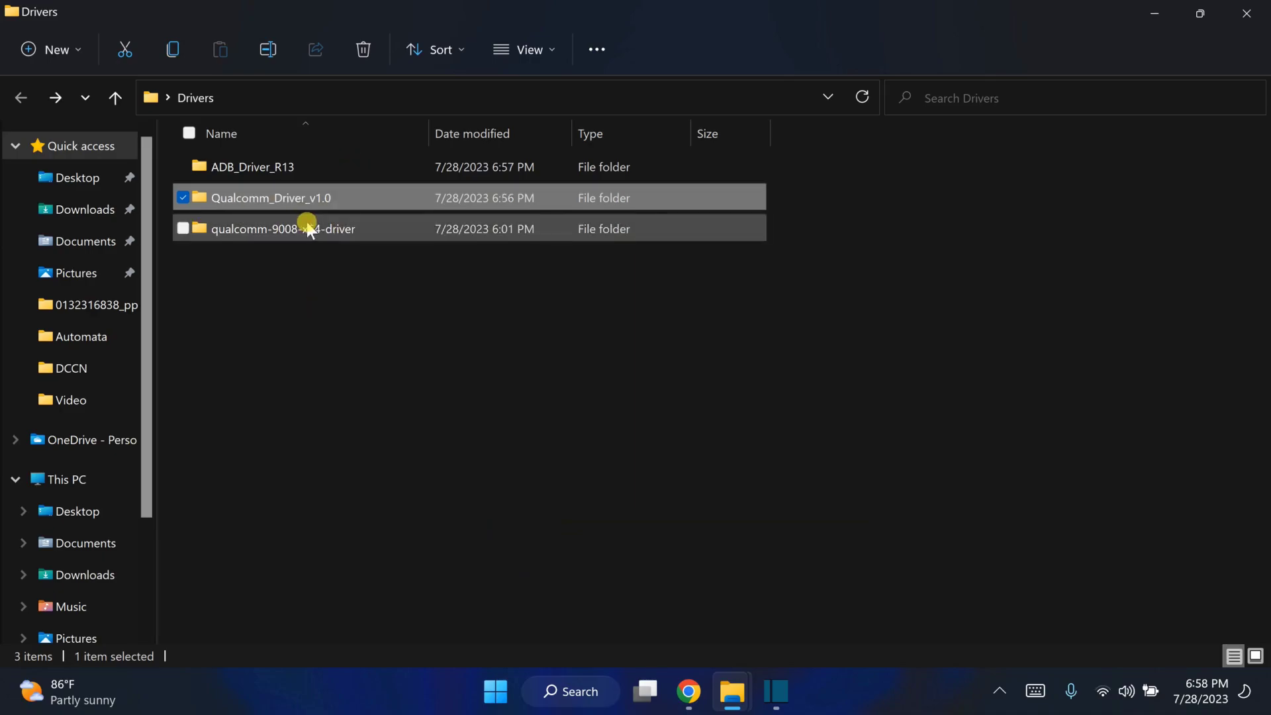
pyautogui.click(309, 228)
pyautogui.doubleClick(309, 228)
pyautogui.click(235, 202)
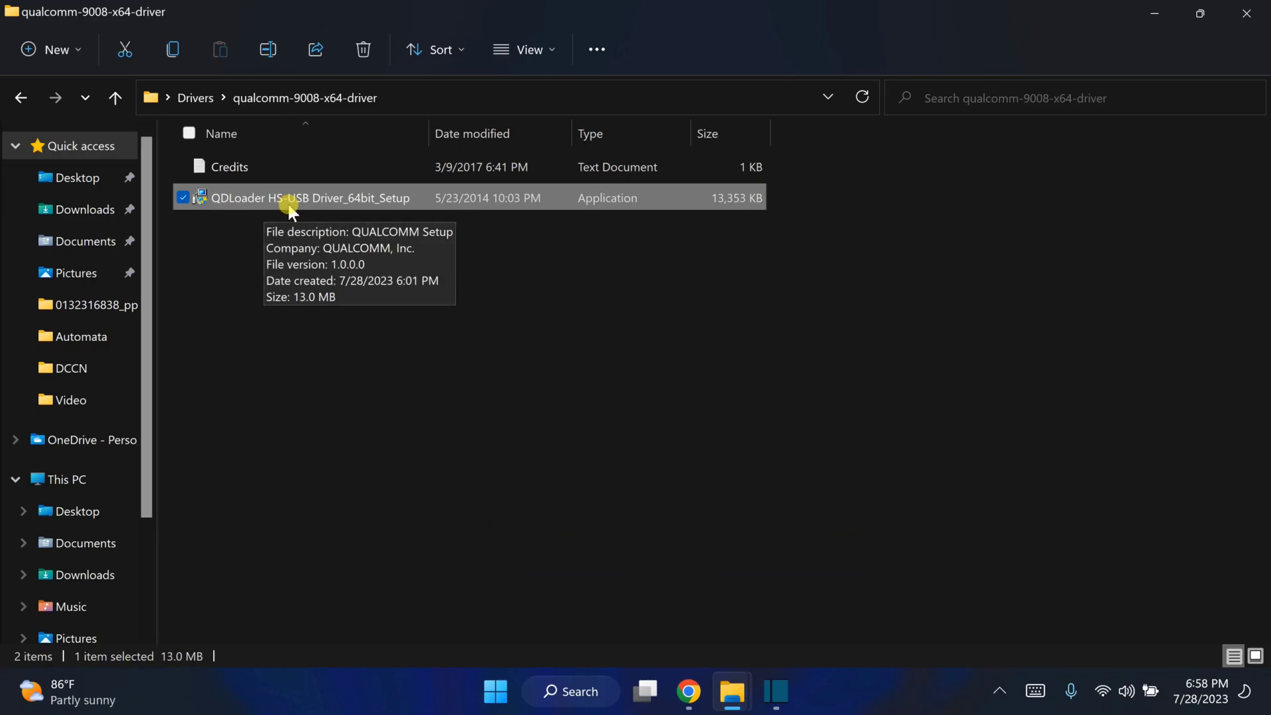
# Open the Qualcomm Driver v1.0 folder inside Qualcomm_Driver_v1.0 and select the Qualcomm USB Driver v1.0 application
pyautogui.click(19, 100)
pyautogui.doubleClick(300, 200)
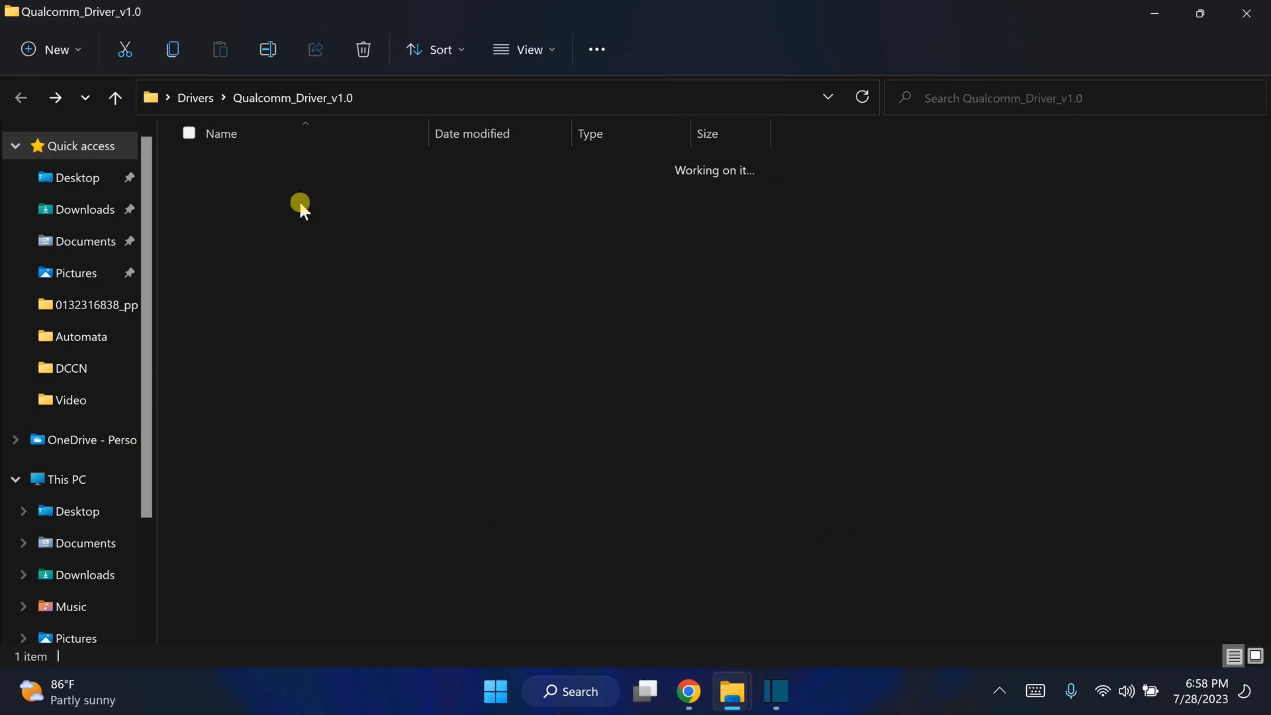
pyautogui.doubleClick(268, 177)
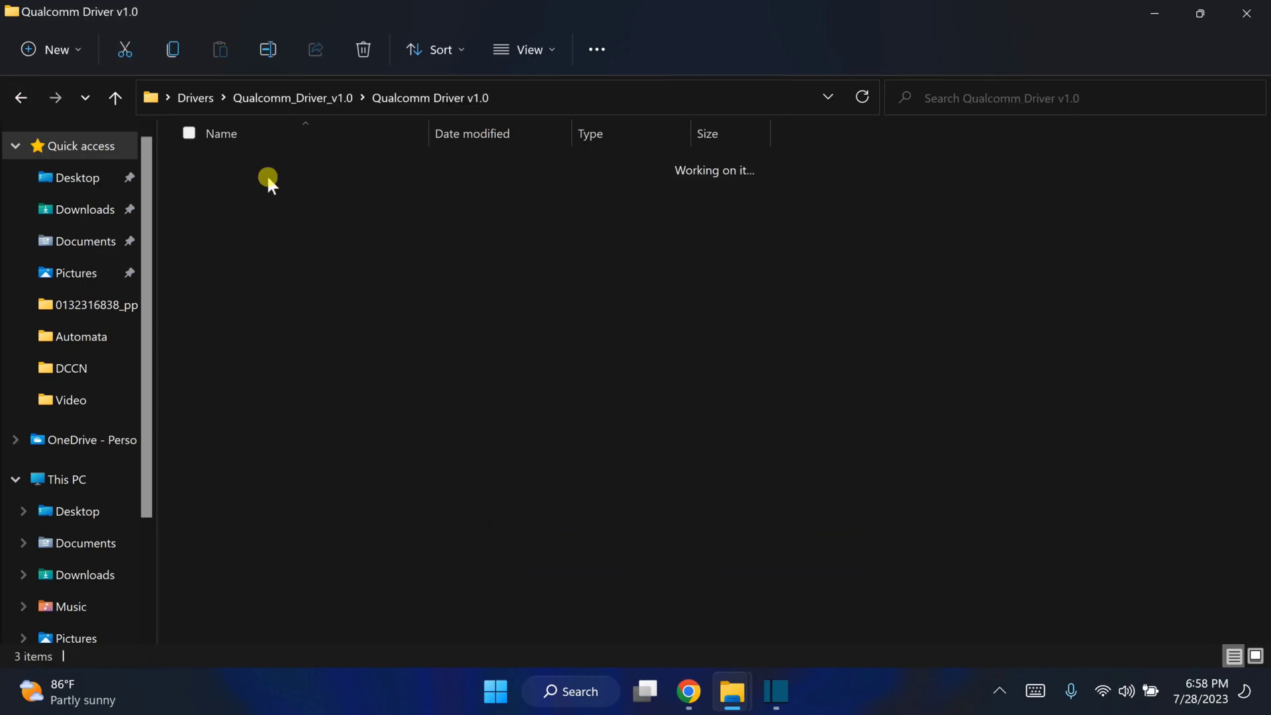
pyautogui.click(263, 224)
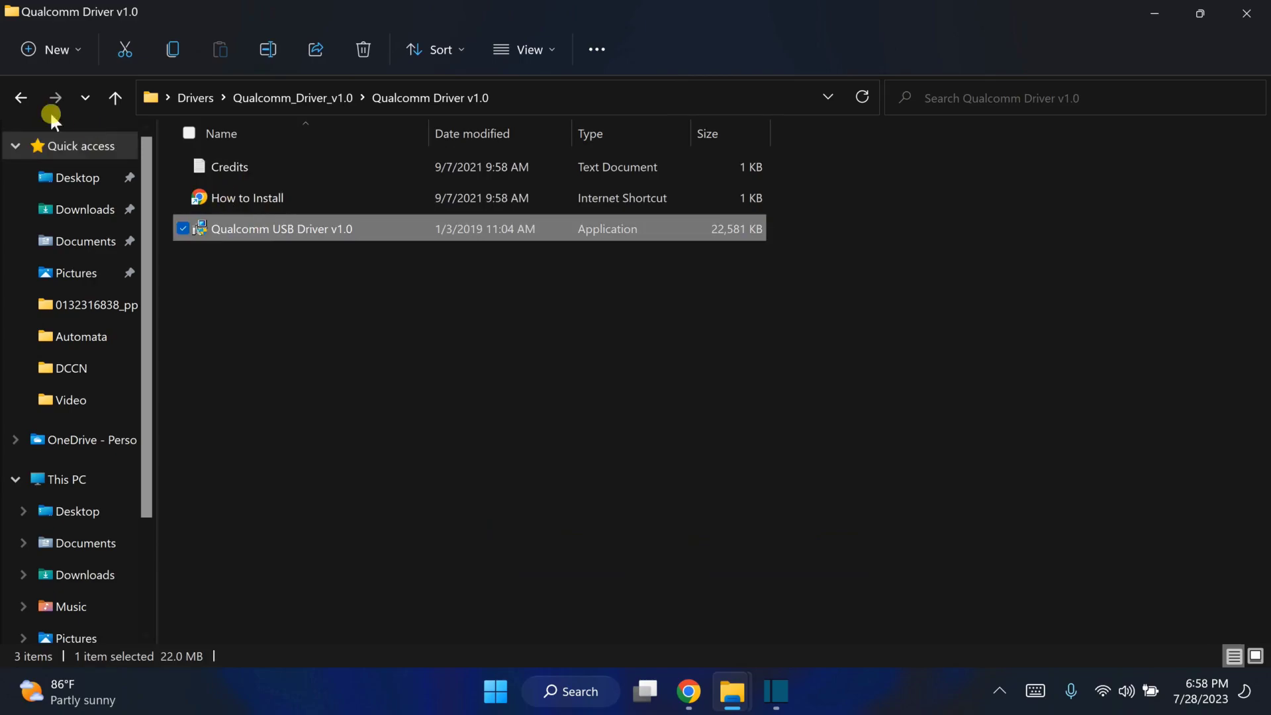
# Return to the Drivers folder and open ADB_Driver_R13, its ADB Driver folder and the Driver folder inside
pyautogui.click(22, 99)
pyautogui.click(23, 99)
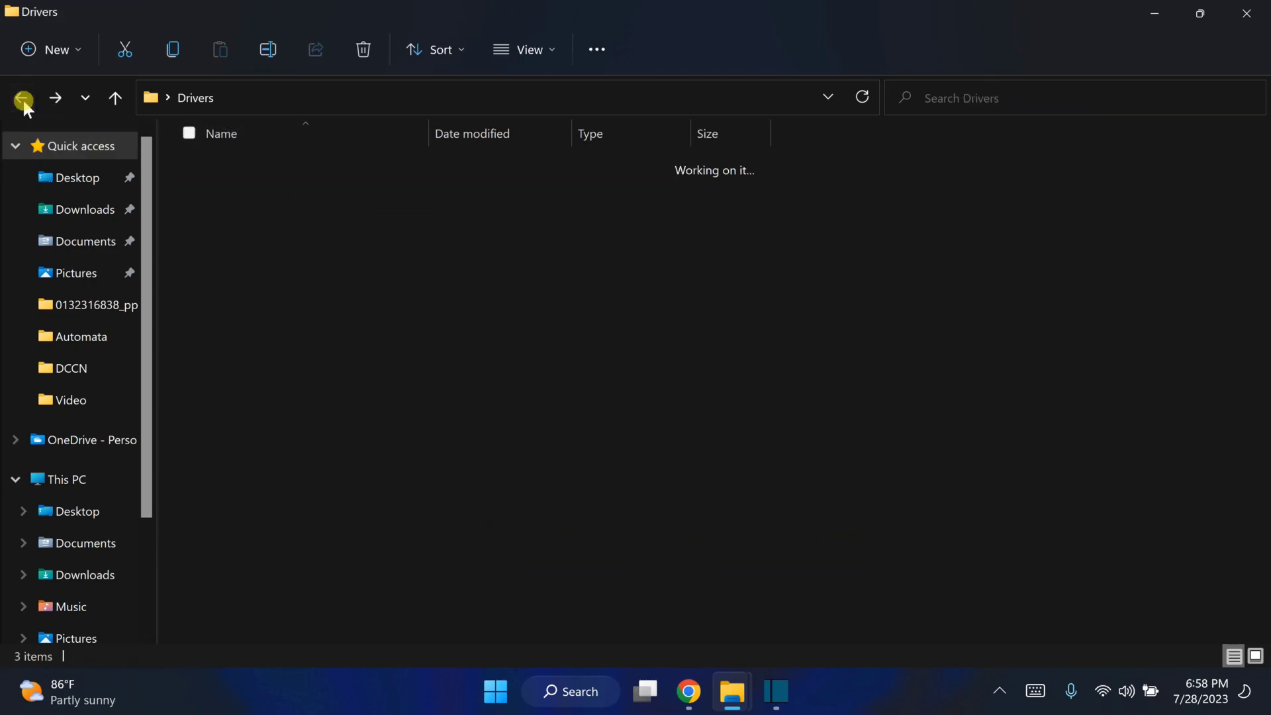
pyautogui.click(362, 166)
pyautogui.doubleClick(362, 166)
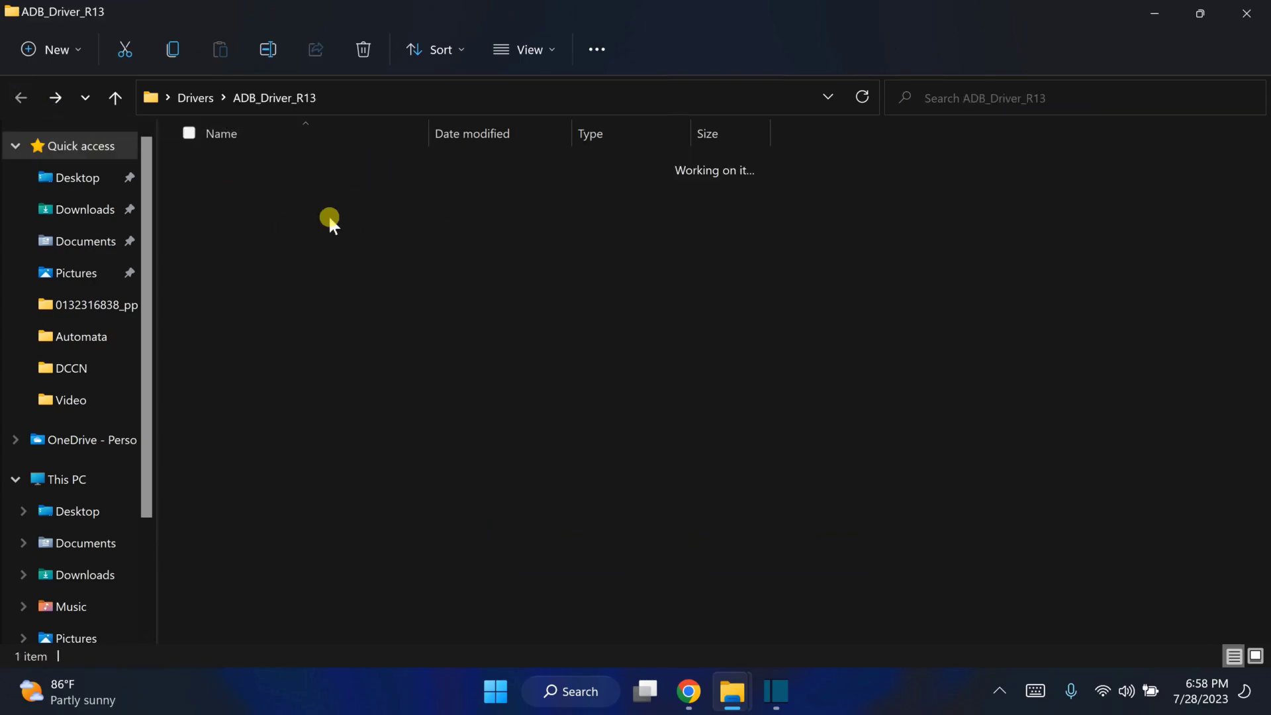
pyautogui.click(268, 165)
pyautogui.click(272, 167)
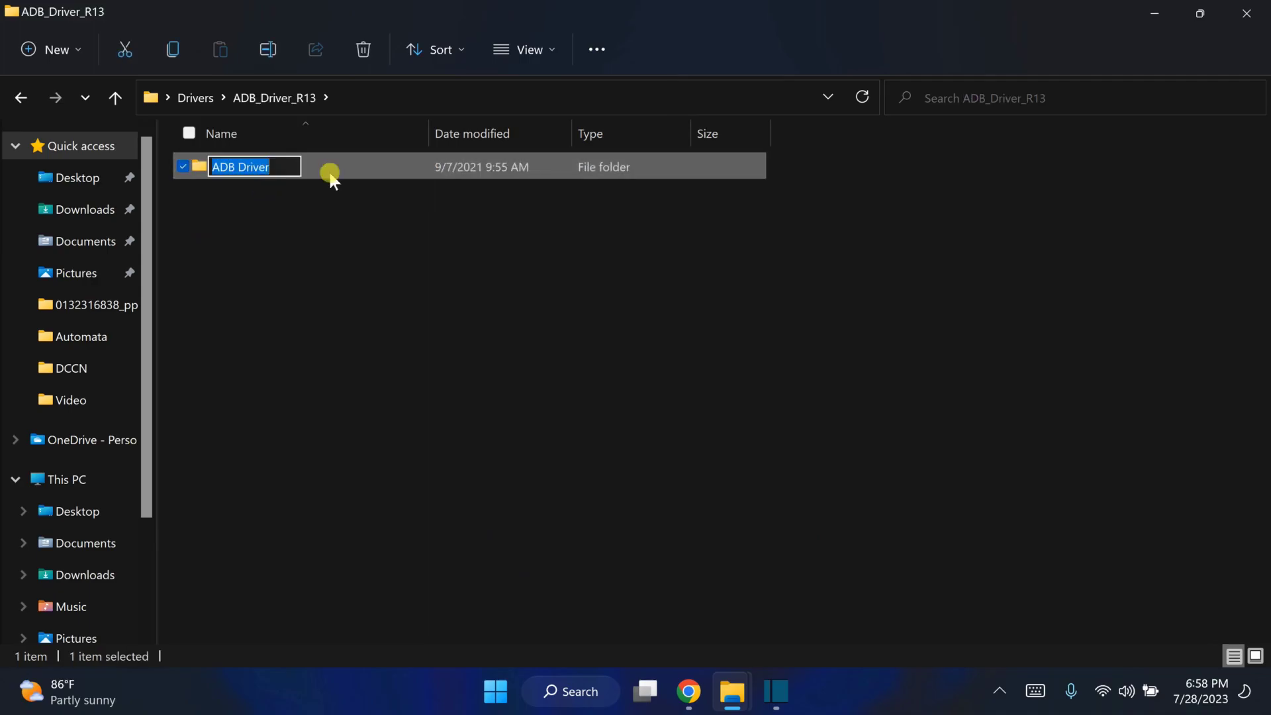
pyautogui.doubleClick(367, 165)
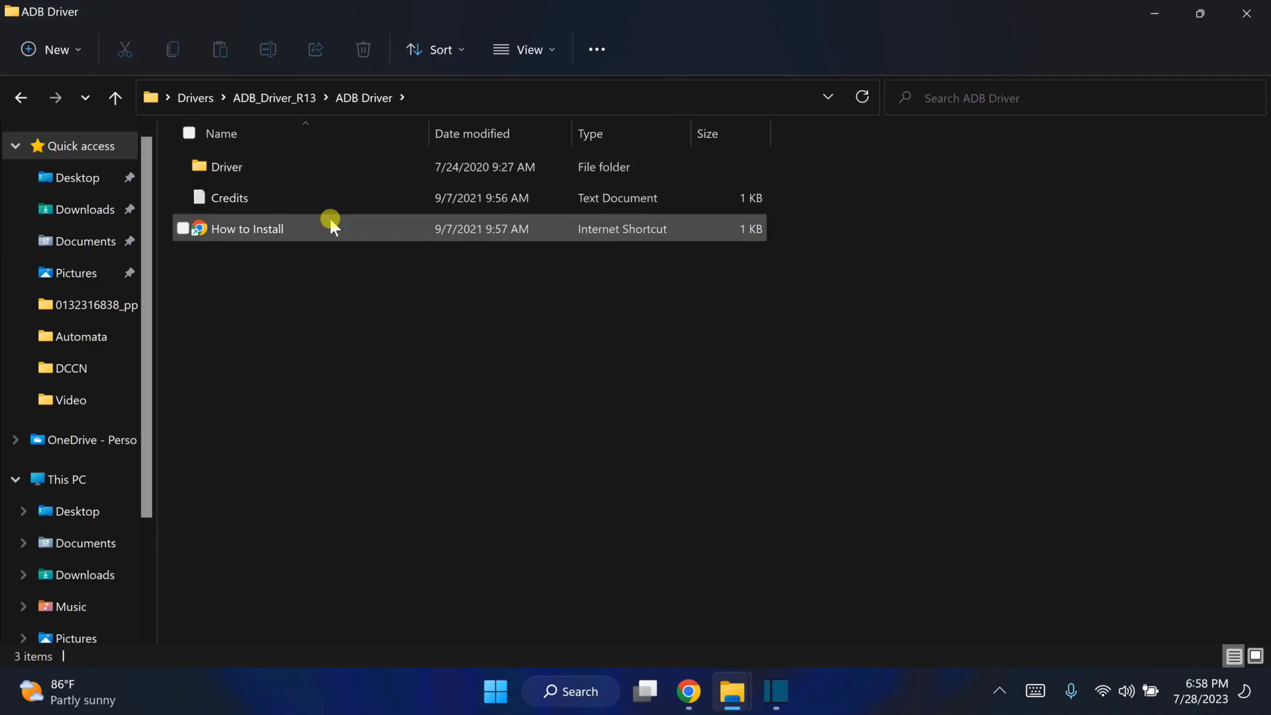
pyautogui.doubleClick(329, 167)
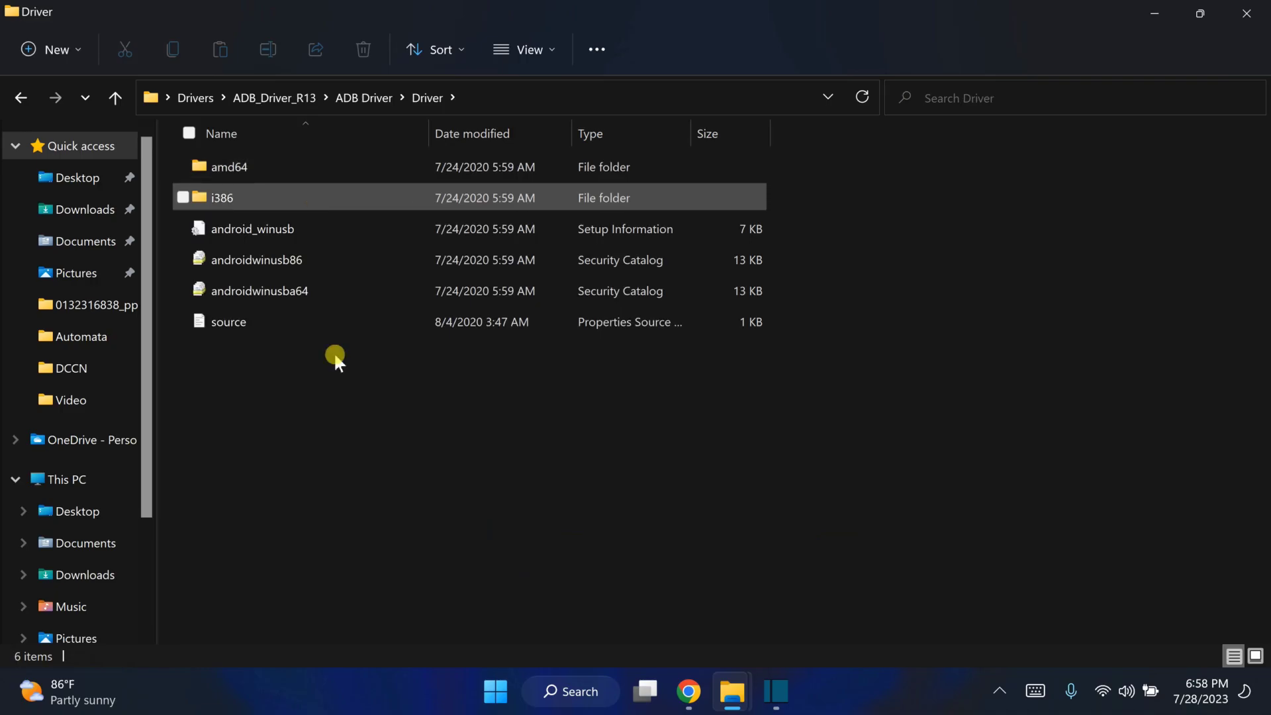
# Search Windows for "man" and open Device Manager
pyautogui.click(567, 695)
pyautogui.write('m')
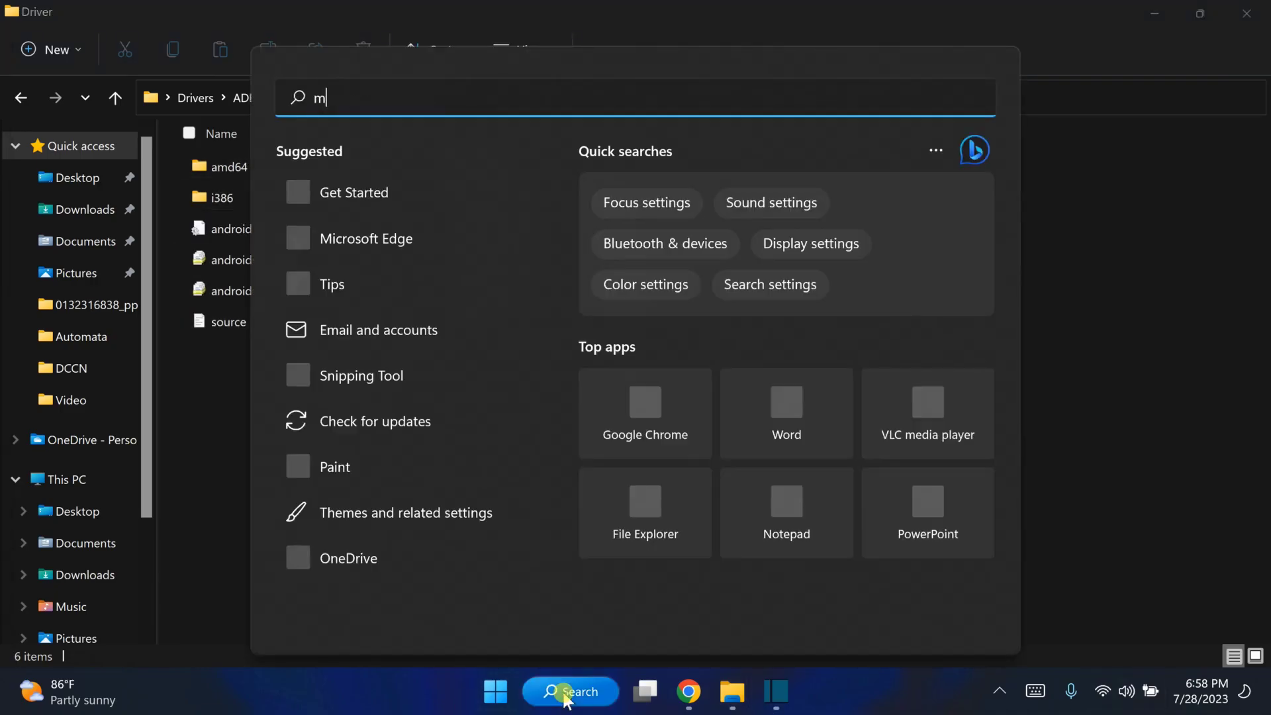
pyautogui.write('an')
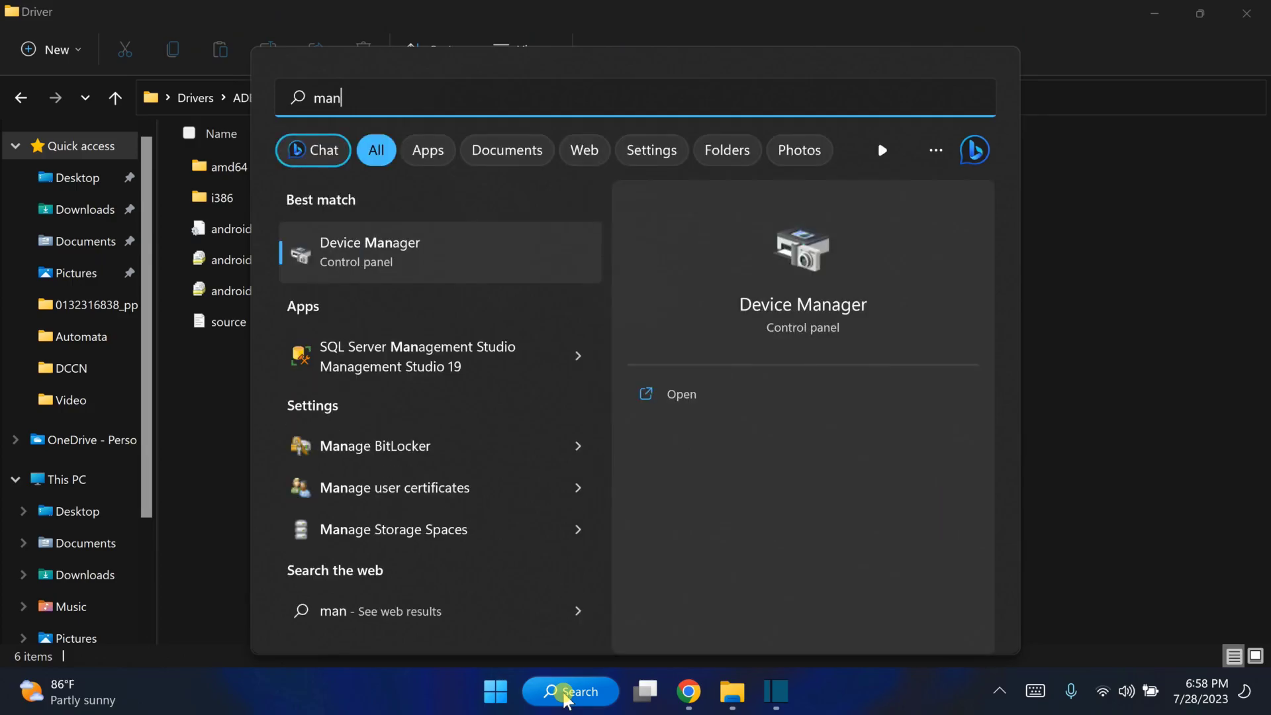
pyautogui.click(372, 250)
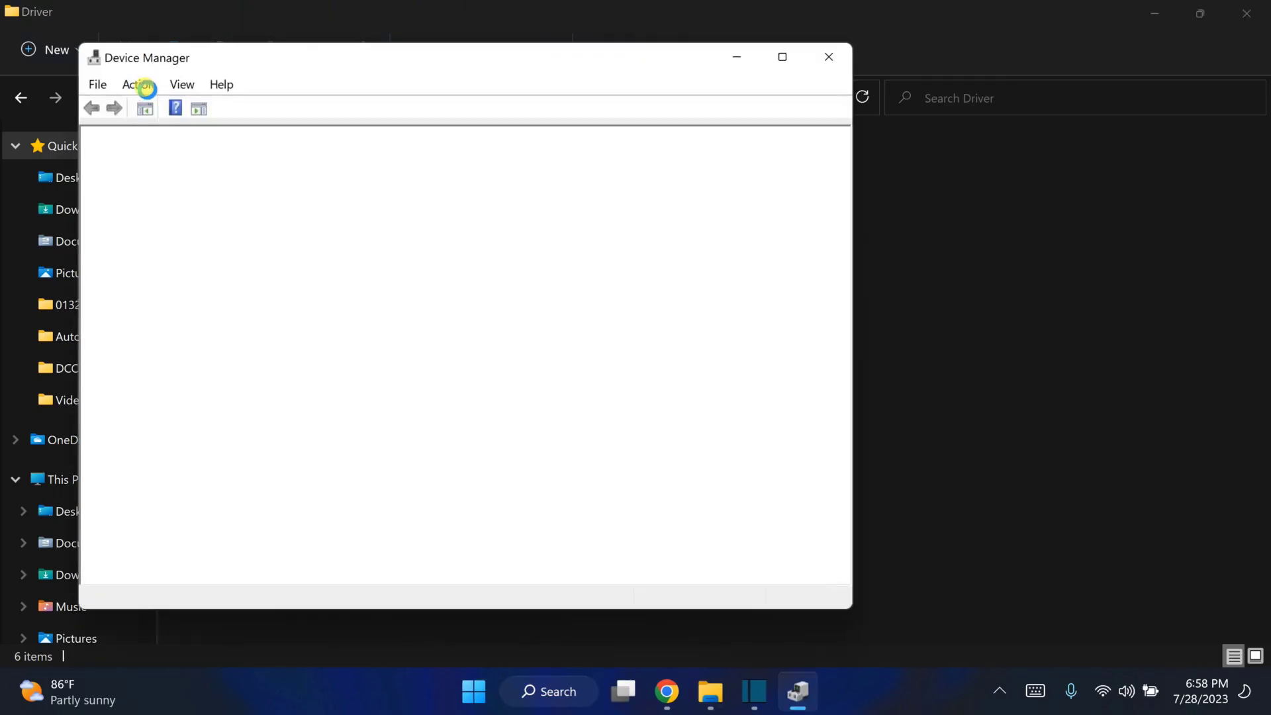
# Show hidden devices in the Device Manager list
pyautogui.click(145, 87)
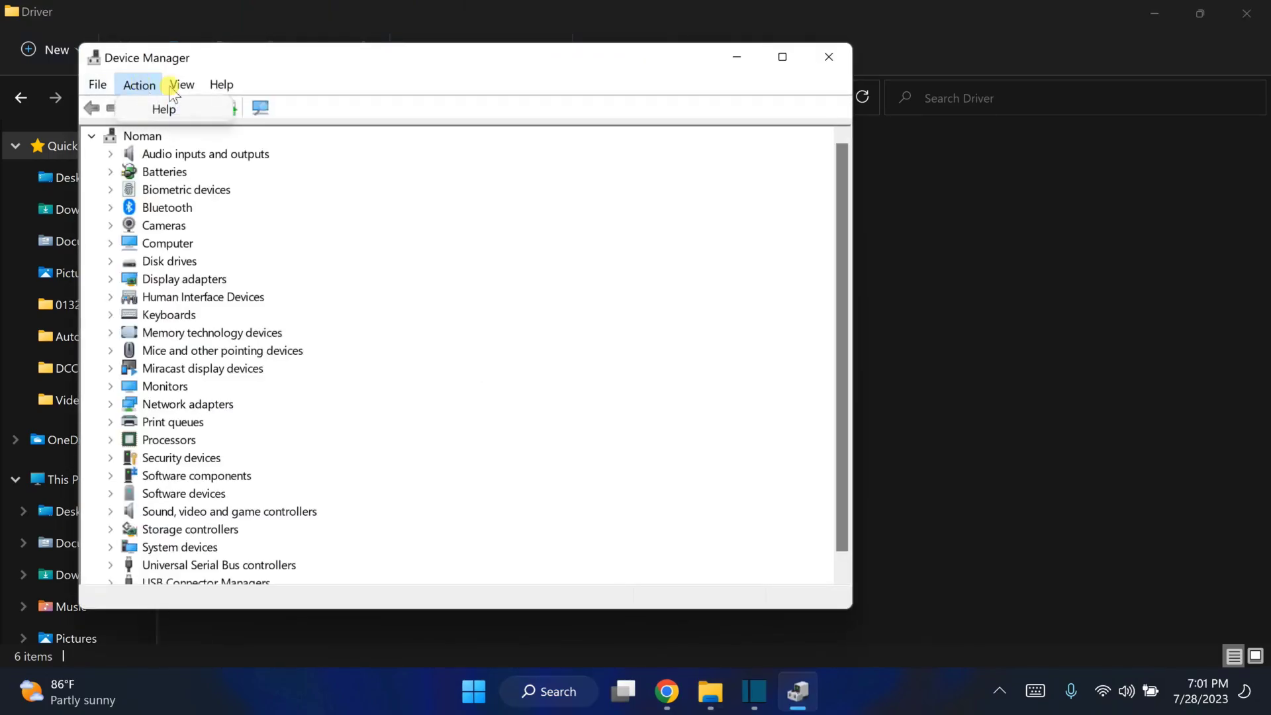
pyautogui.click(182, 84)
pyautogui.click(182, 85)
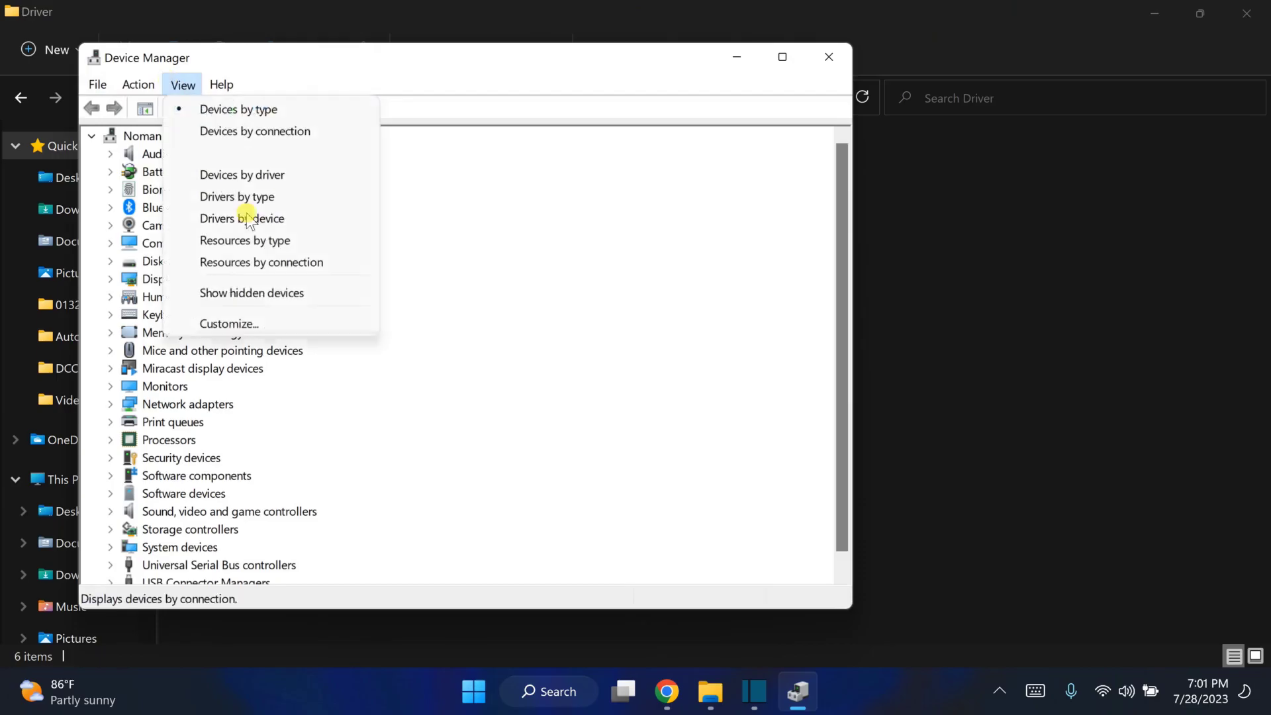
pyautogui.click(233, 292)
pyautogui.click(175, 86)
pyautogui.click(241, 292)
# Add drivers to the computer from the ADB_Driver_R13 folder's ADB driver location, including subfolders, and close the Add Drivers wizard
pyautogui.click(139, 86)
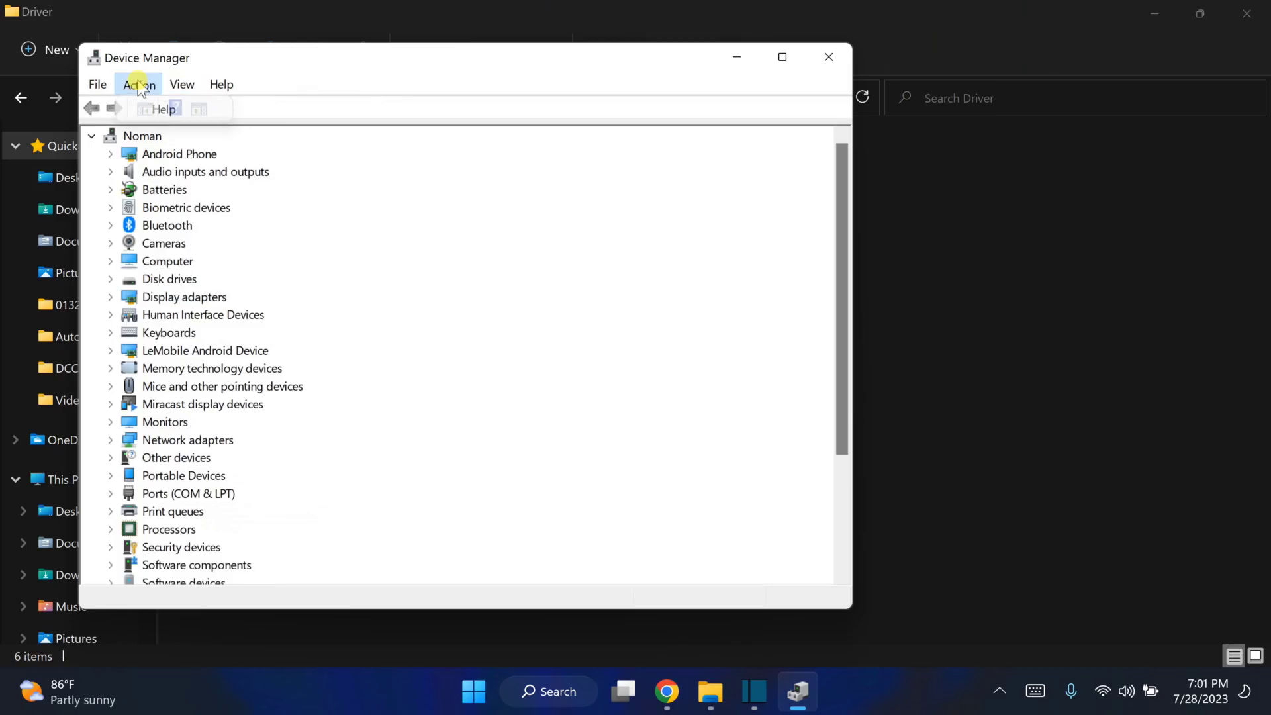
pyautogui.click(106, 137)
pyautogui.rightClick(106, 136)
pyautogui.click(170, 150)
pyautogui.click(642, 567)
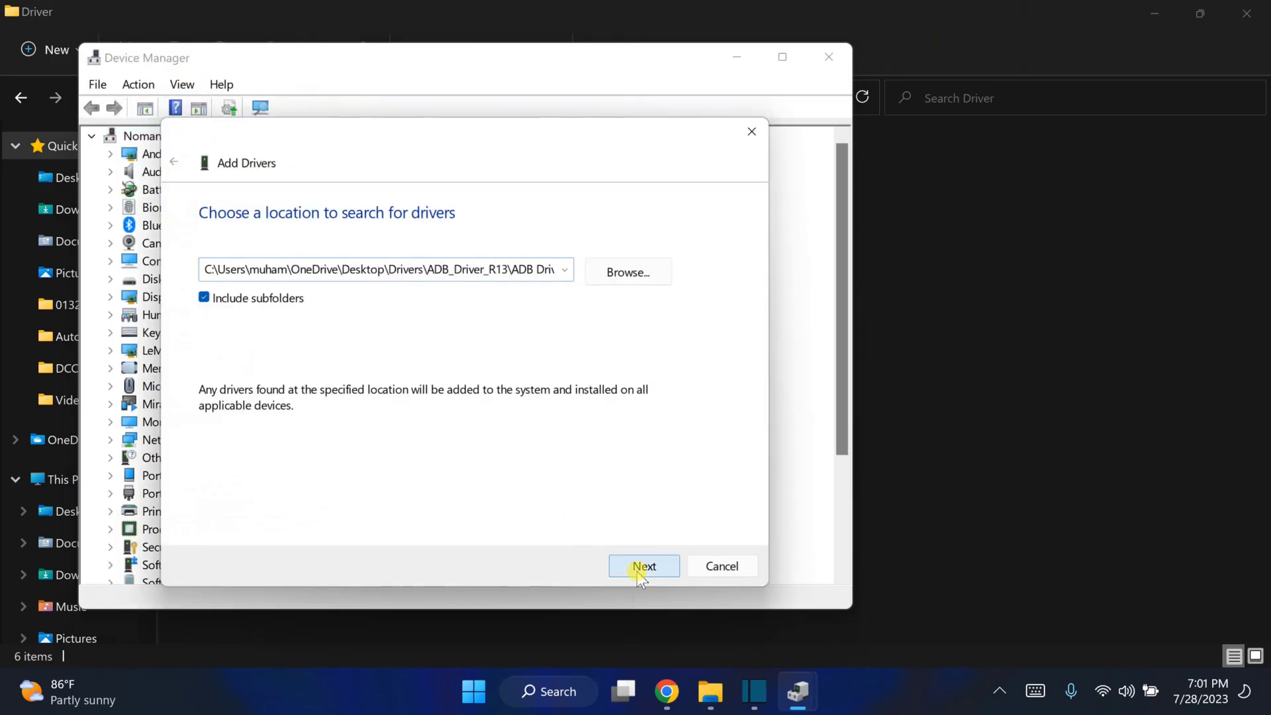
pyautogui.click(718, 566)
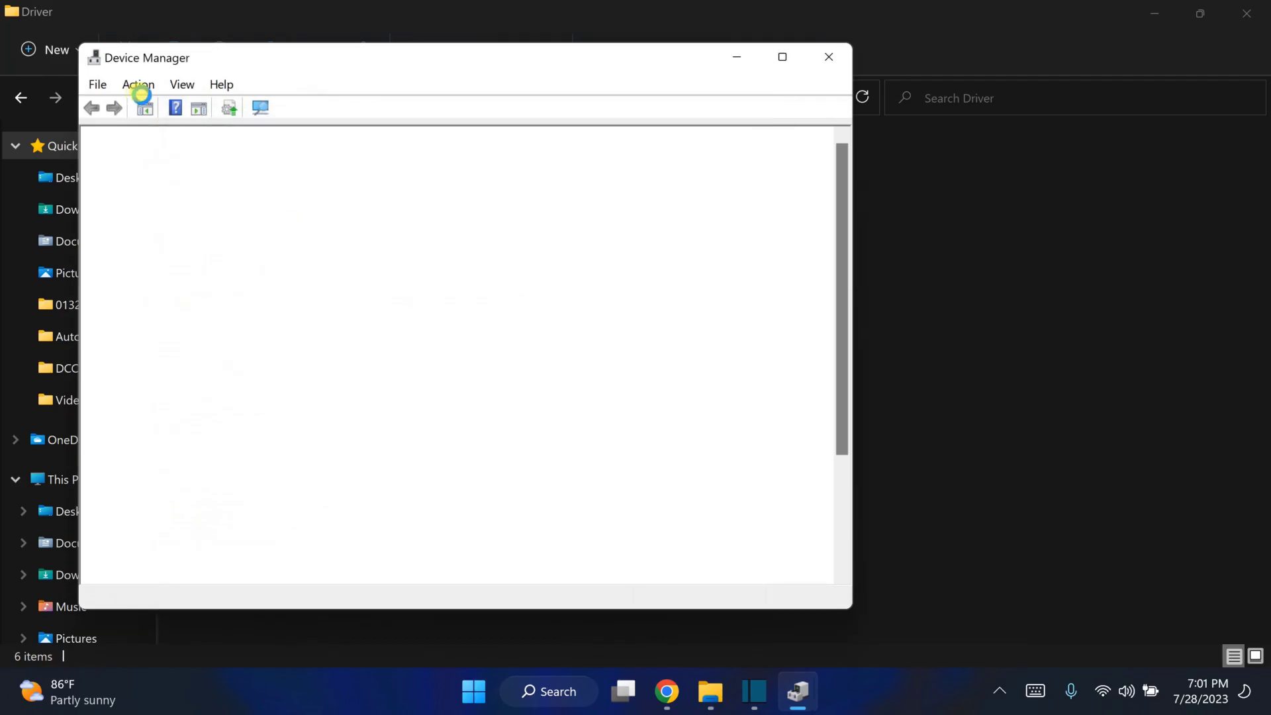
# Start adding legacy hardware and choose to install hardware manually selected from a list
pyautogui.click(139, 85)
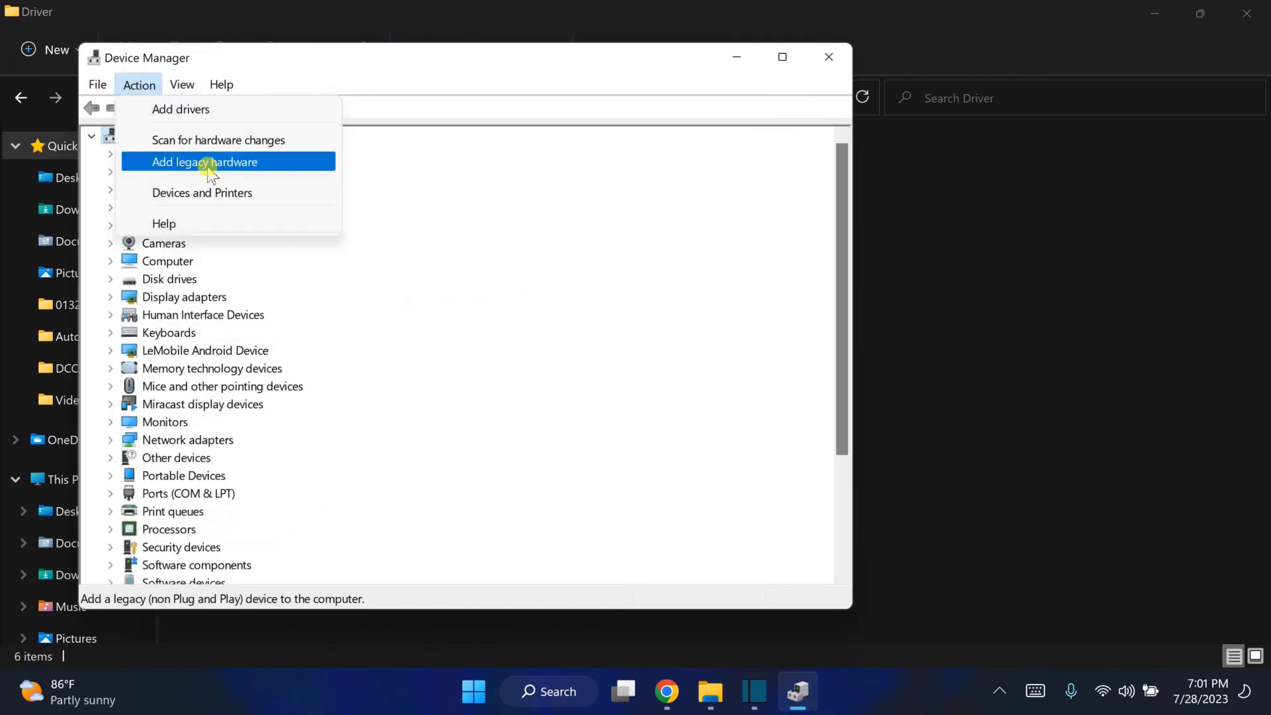
pyautogui.click(212, 164)
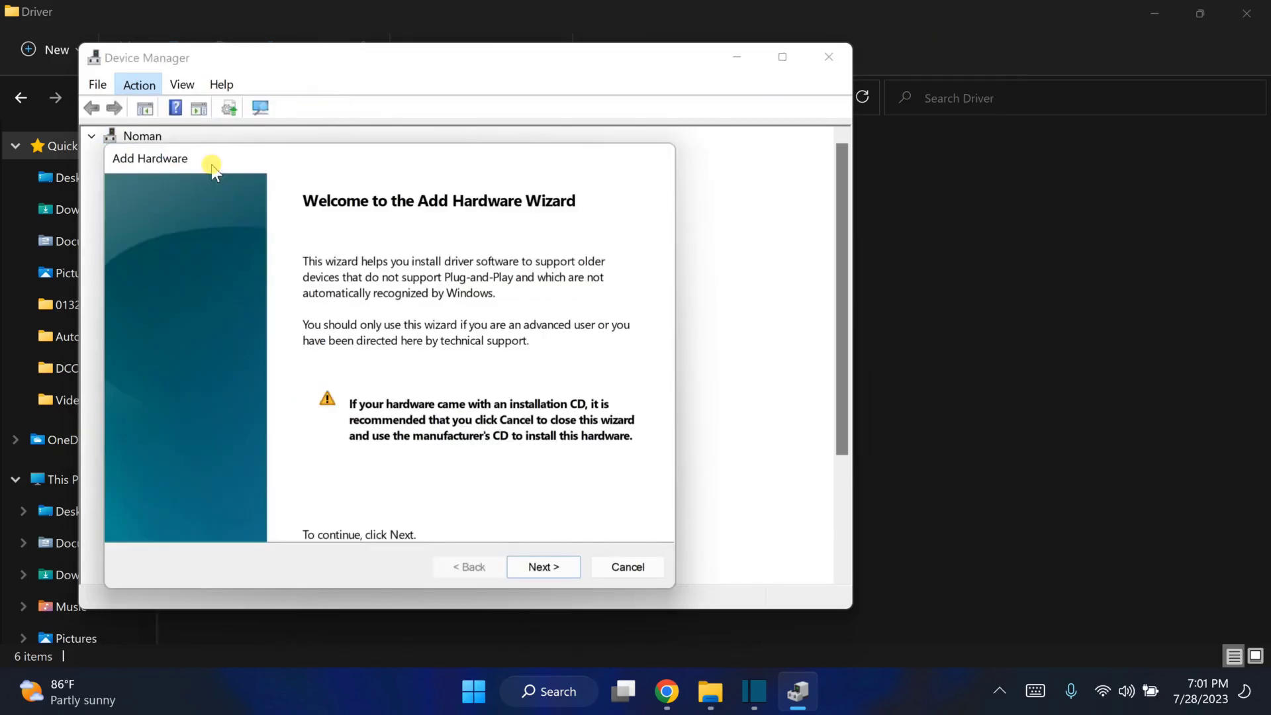
pyautogui.click(533, 568)
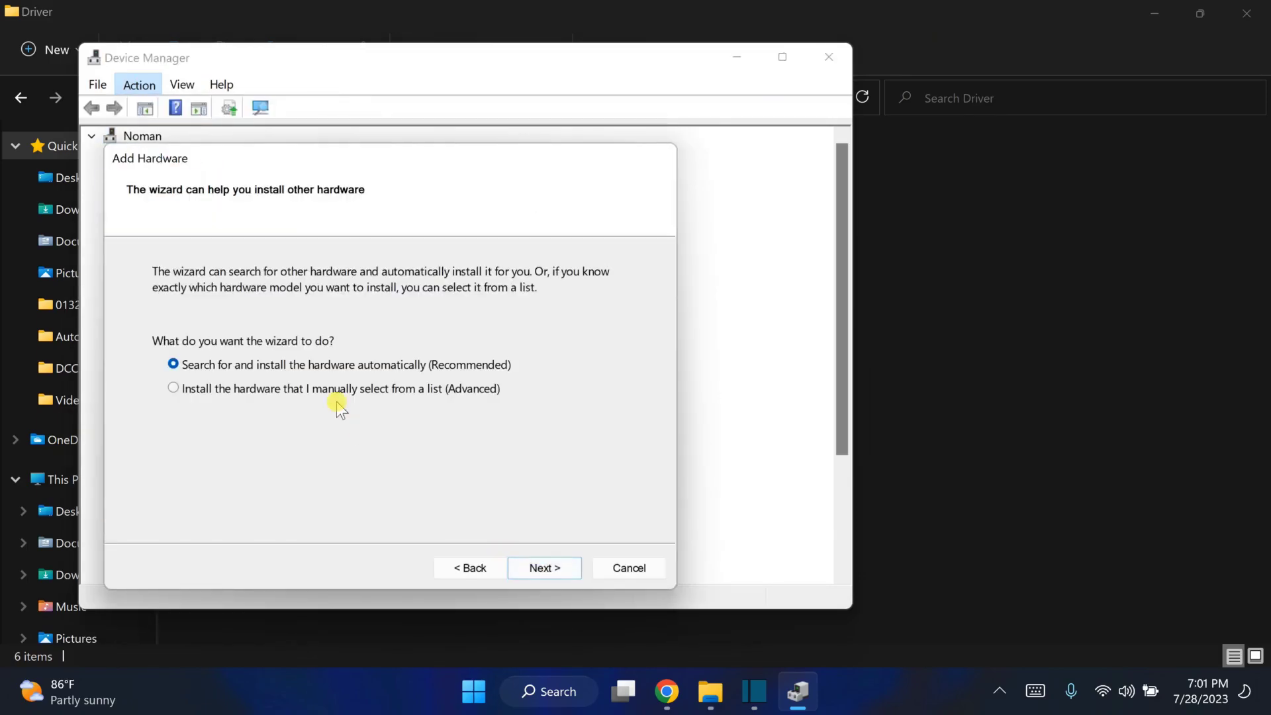
pyautogui.click(412, 390)
pyautogui.click(537, 570)
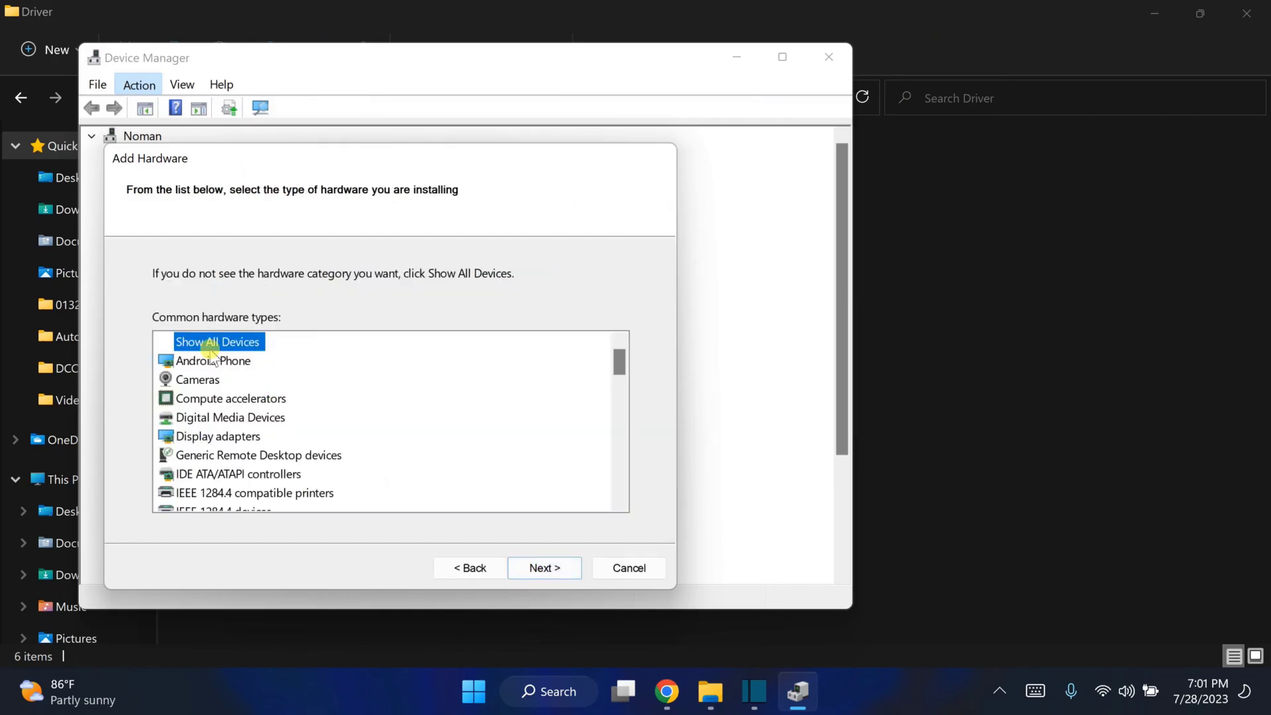
# Choose Android Phone as the hardware type and start installing its driver from disk
pyautogui.click(214, 362)
pyautogui.click(551, 568)
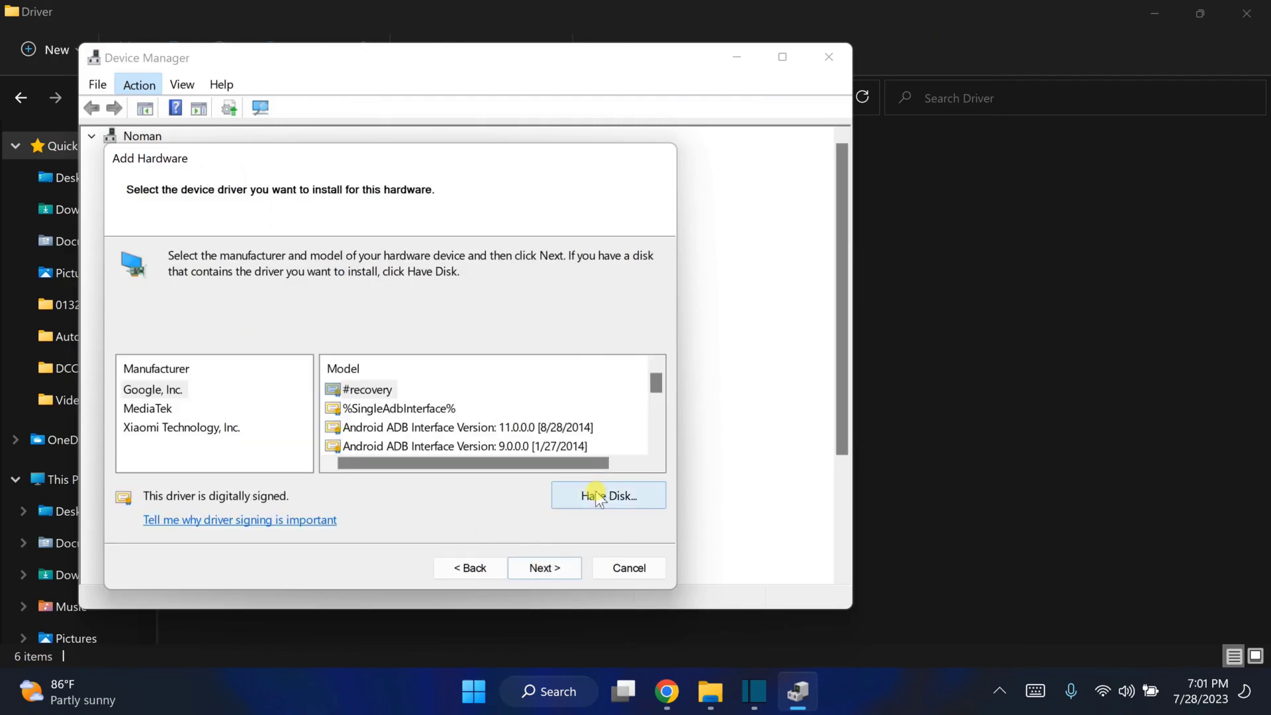
pyautogui.click(598, 498)
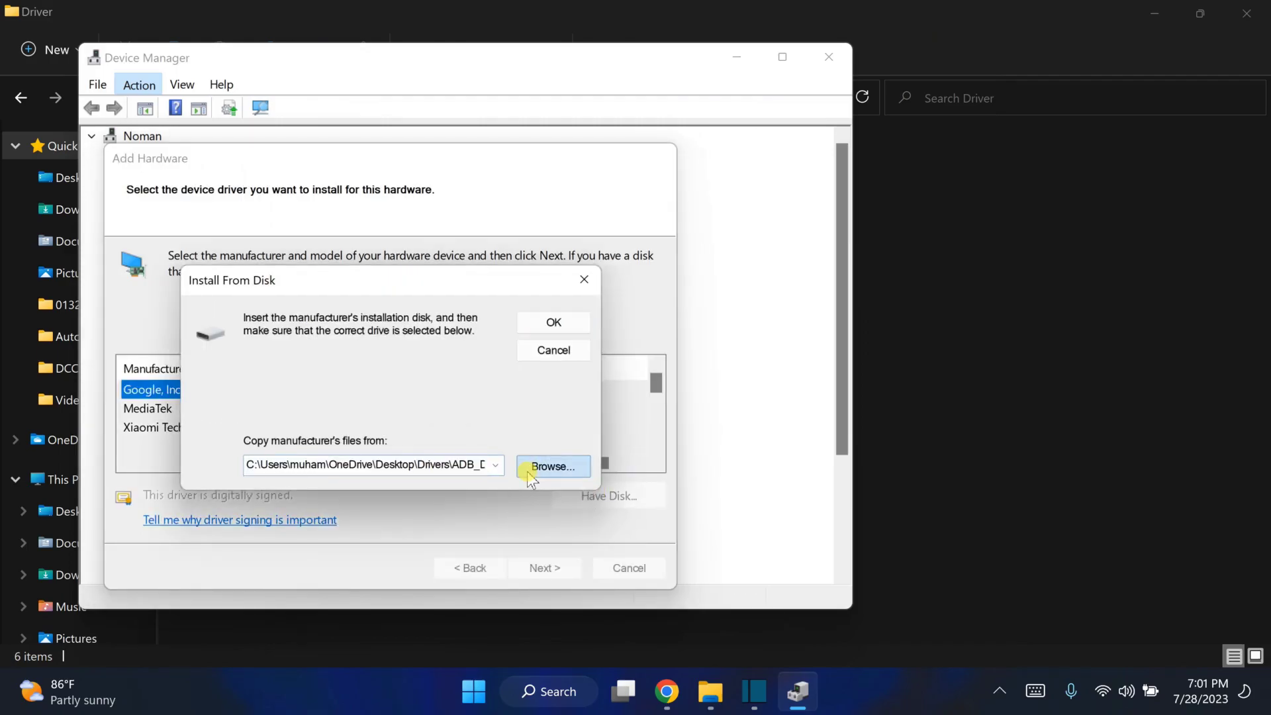
# Load android_winusb.inf from the Driver folder inside Drivers, ADB_Driver_R13, ADB Driver on the Desktop as the installation source
pyautogui.click(528, 472)
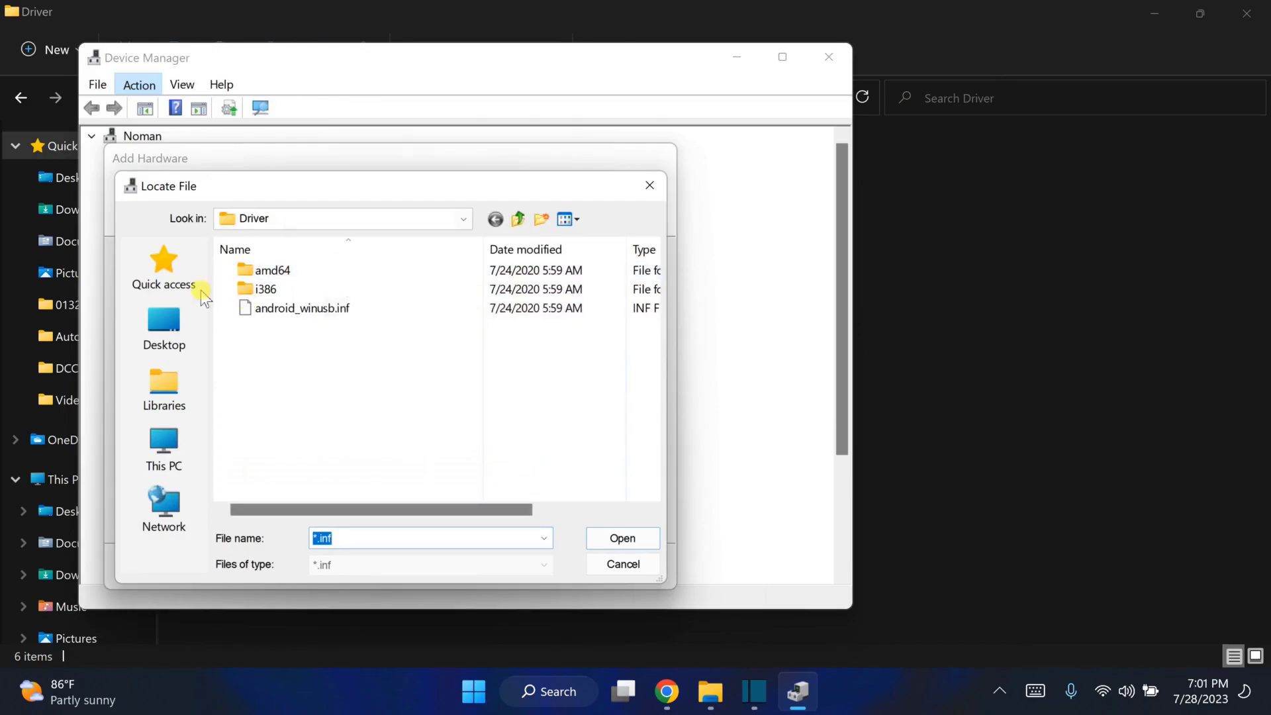
pyautogui.click(164, 326)
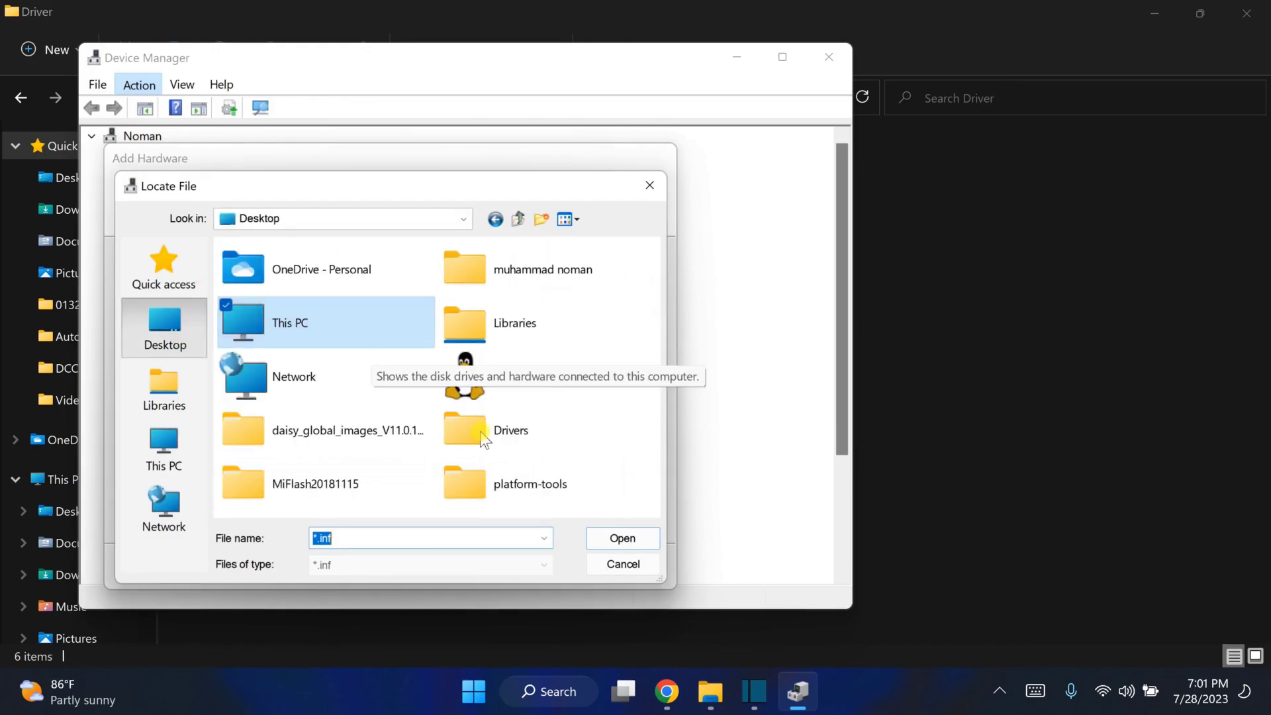
pyautogui.doubleClick(483, 435)
pyautogui.doubleClick(286, 271)
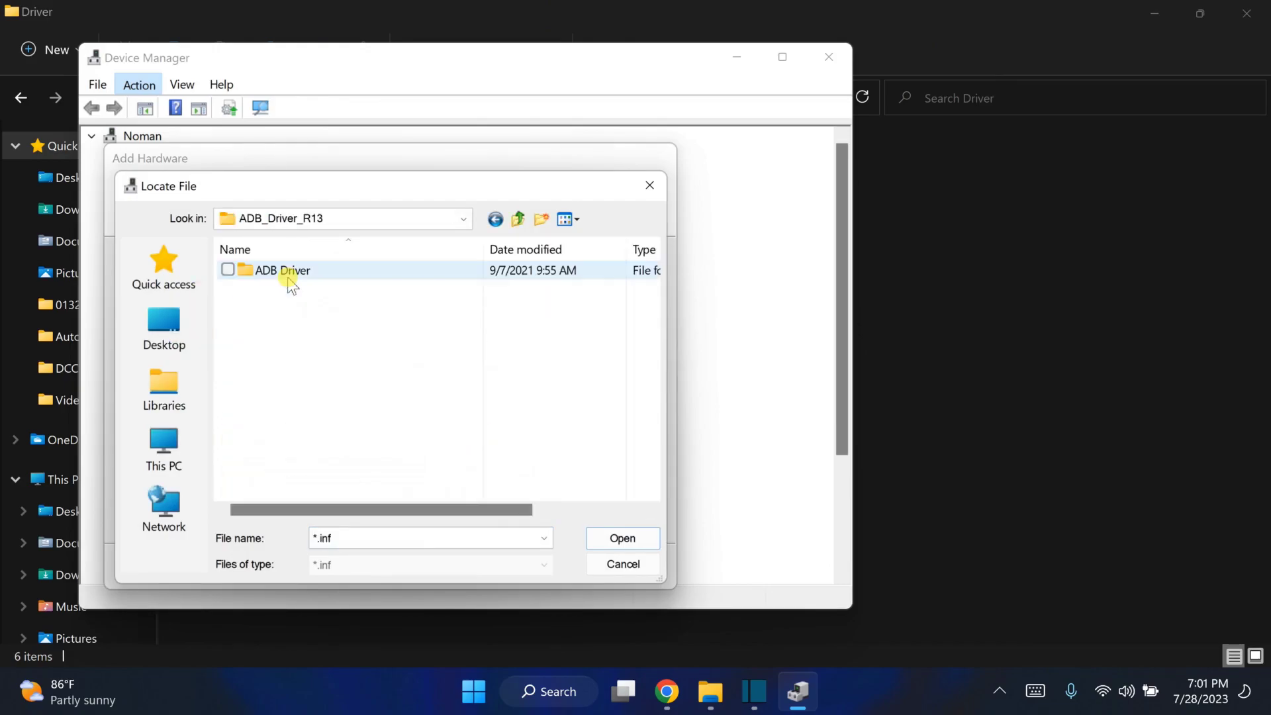
pyautogui.doubleClick(286, 271)
pyautogui.doubleClick(291, 271)
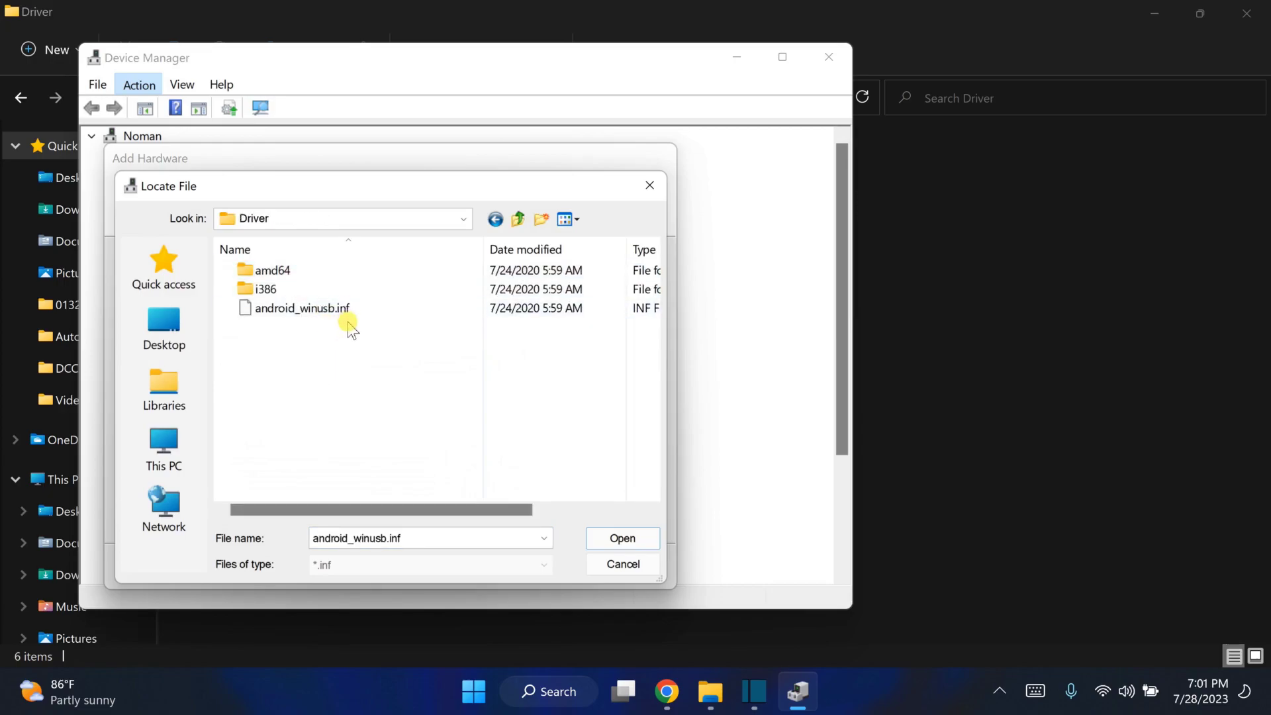
pyautogui.click(357, 312)
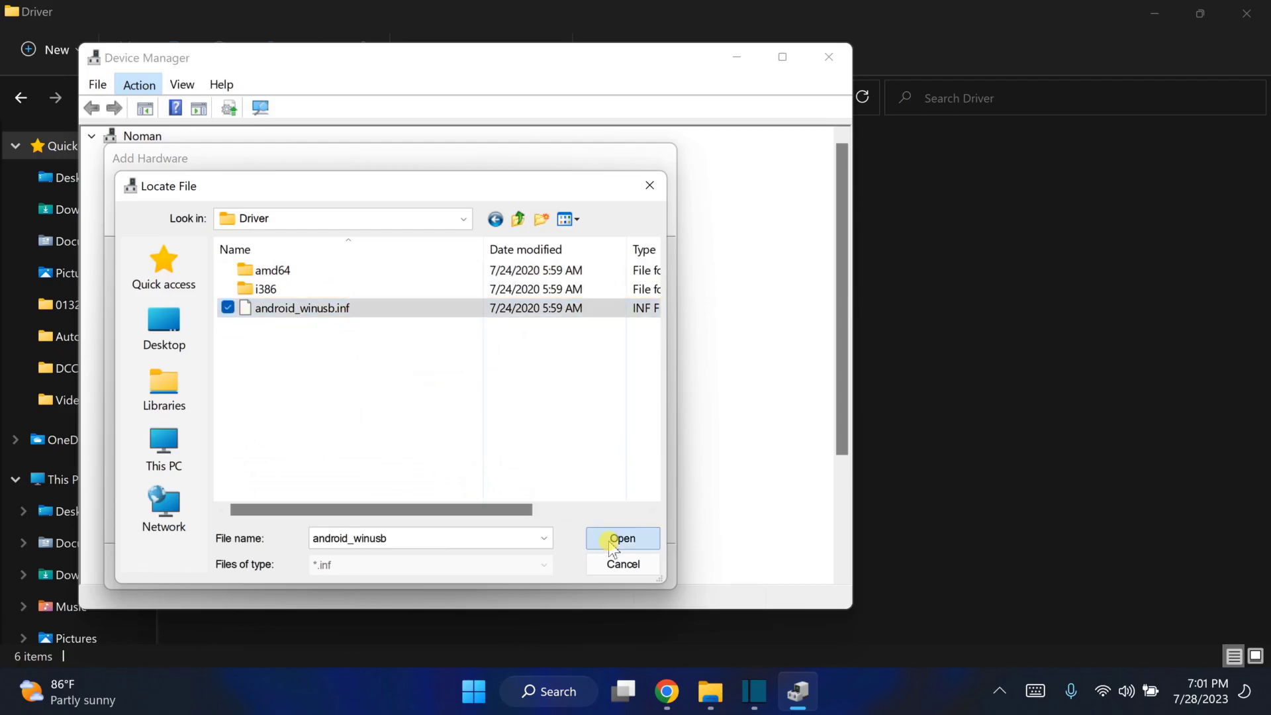
pyautogui.click(612, 546)
pyautogui.click(553, 322)
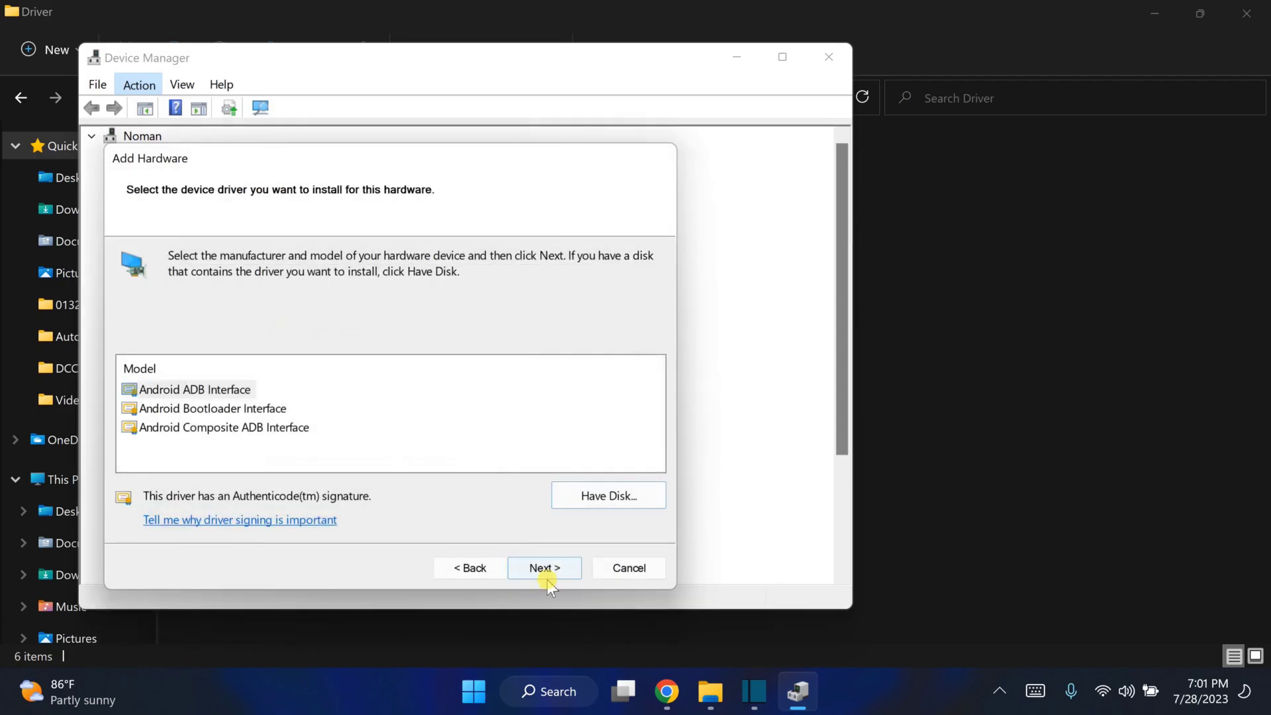
# Install the Android ADB Interface driver, finish the Add Hardware wizard and close Device Manager
pyautogui.click(546, 577)
pyautogui.click(542, 568)
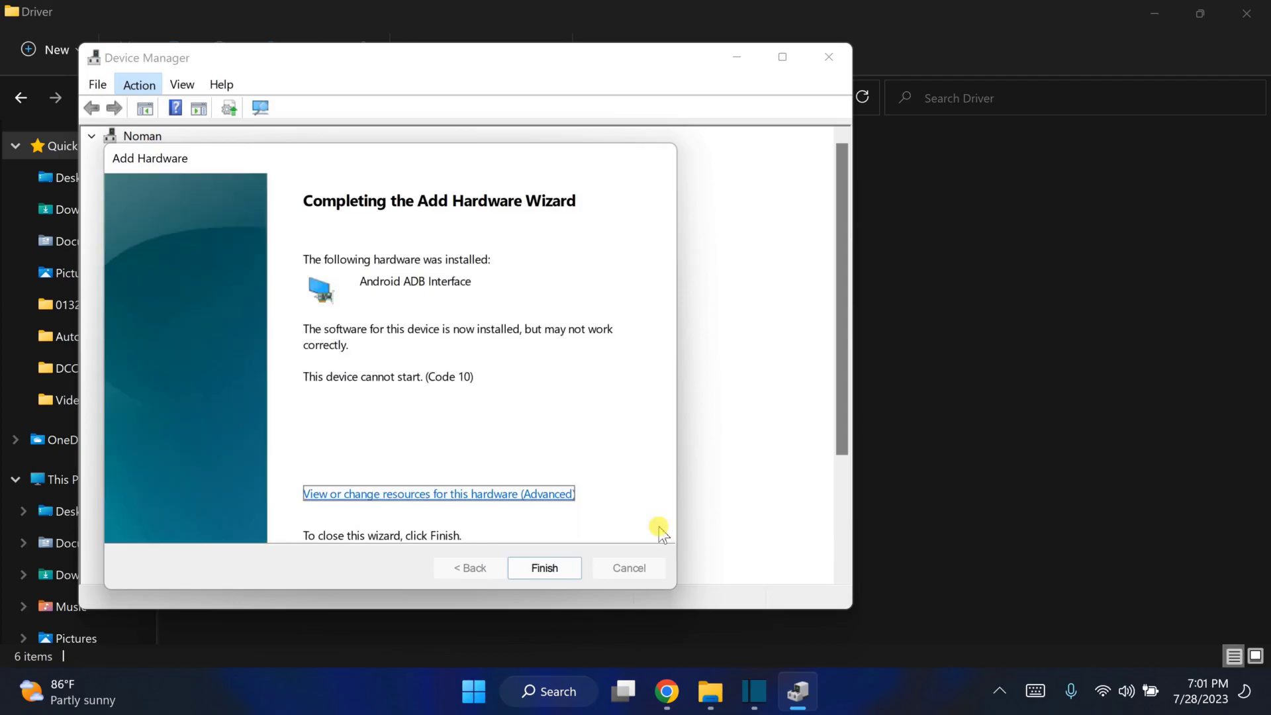
pyautogui.click(544, 568)
pyautogui.click(200, 176)
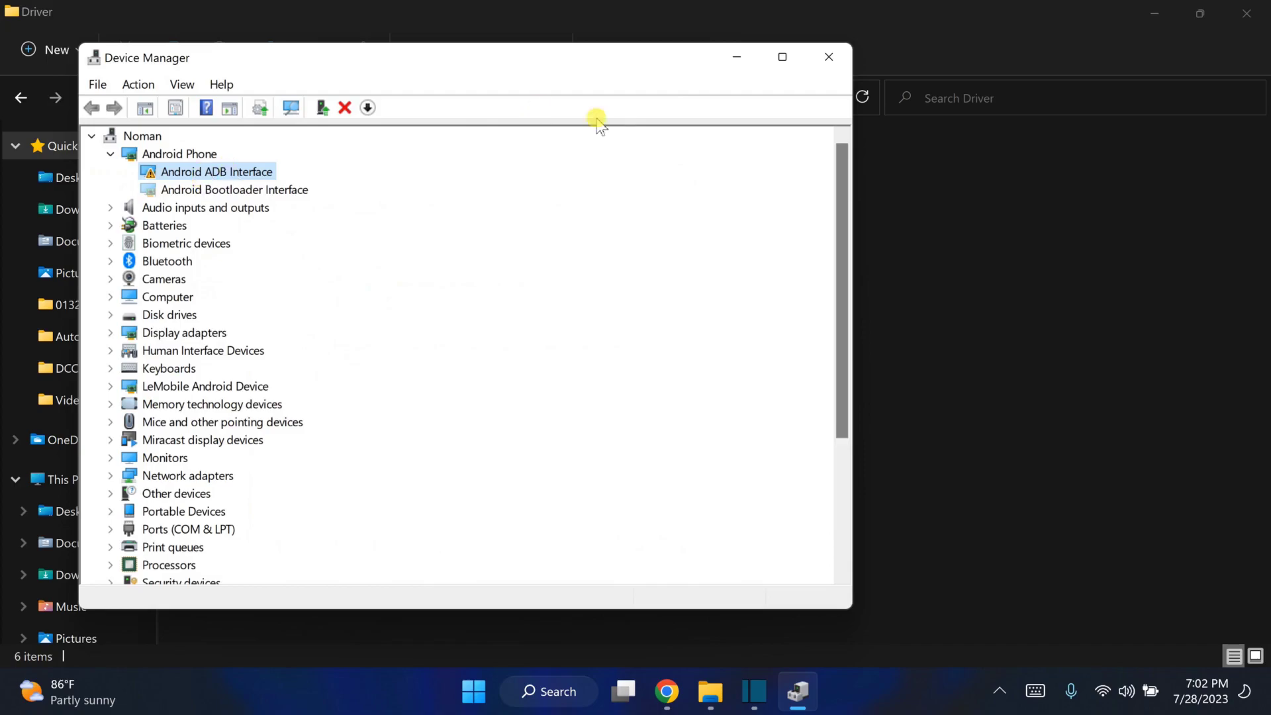
pyautogui.click(824, 56)
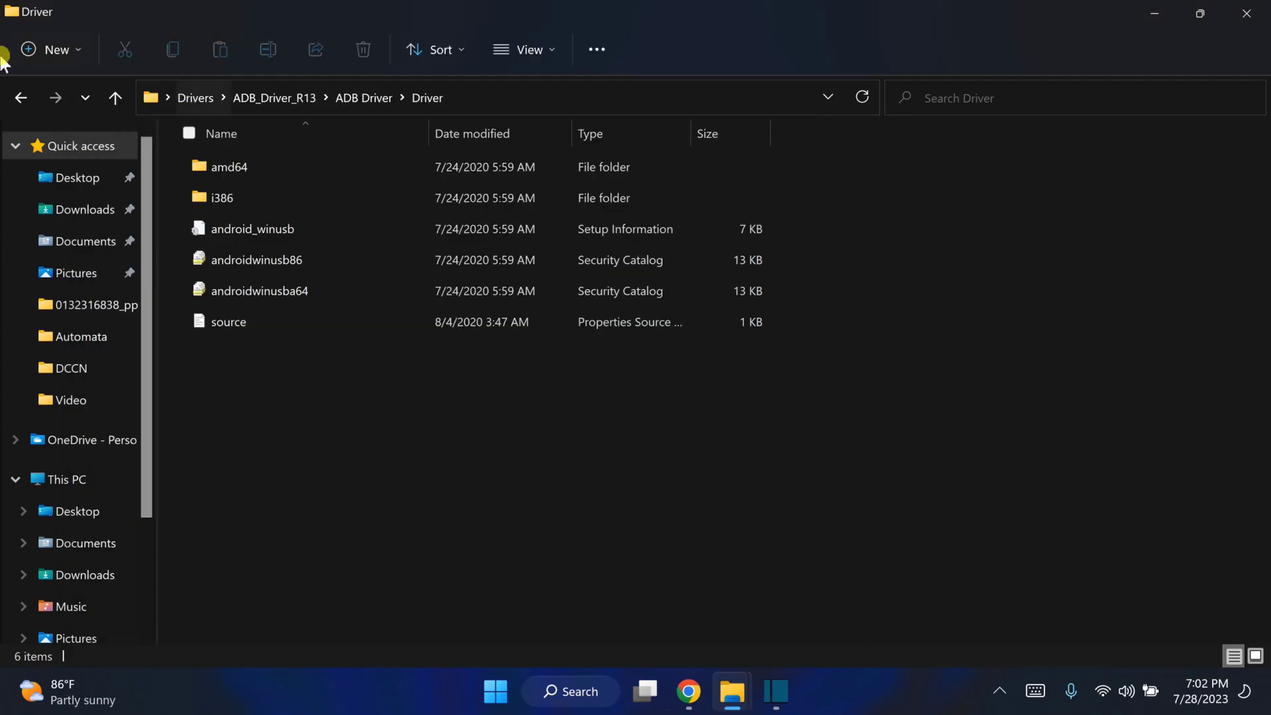
# Go back from the ADB driver's Driver folder to the top-level Drivers folder
pyautogui.click(21, 99)
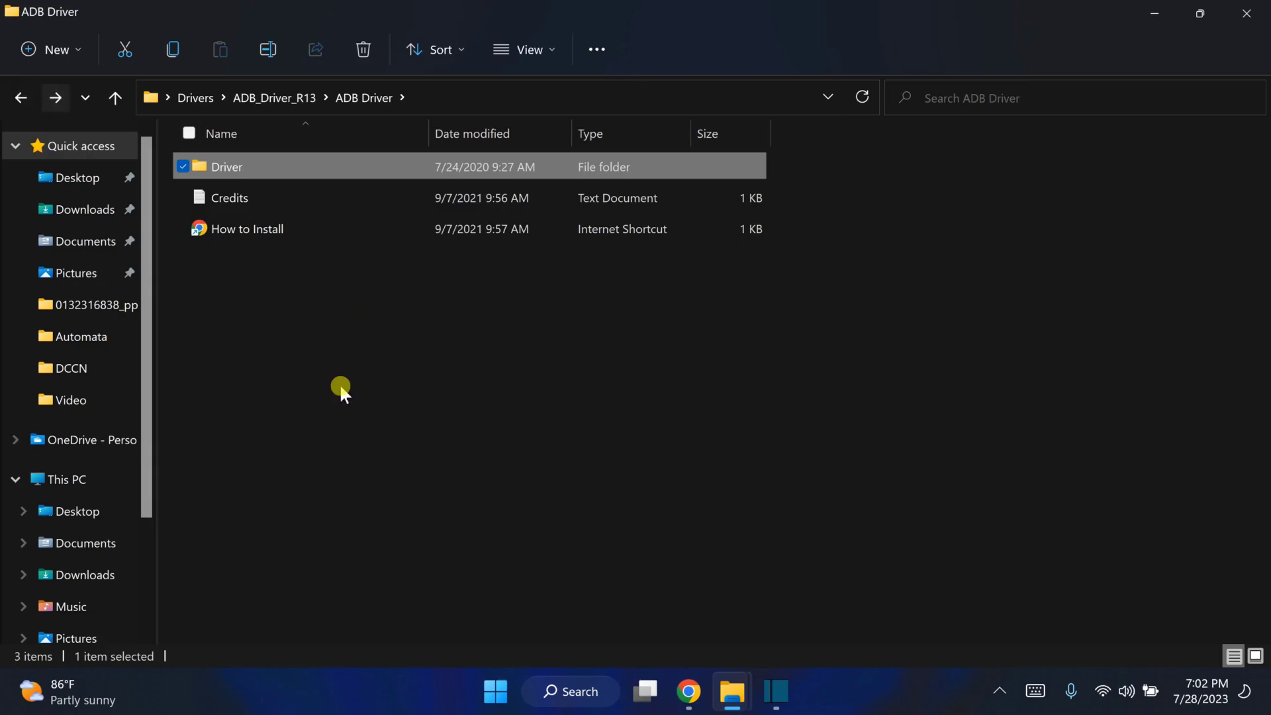
pyautogui.click(25, 98)
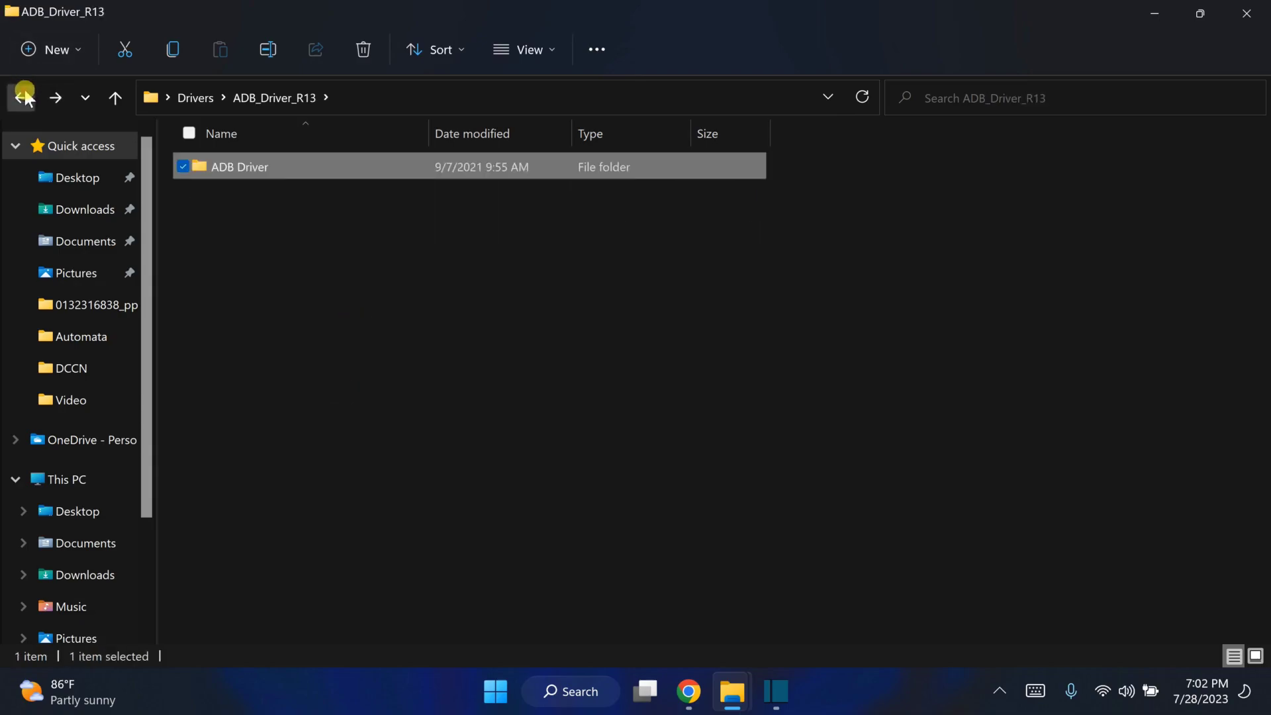
pyautogui.click(25, 98)
pyautogui.moveTo(473, 355); pyautogui.dragTo(293, 174)
pyautogui.click(363, 331)
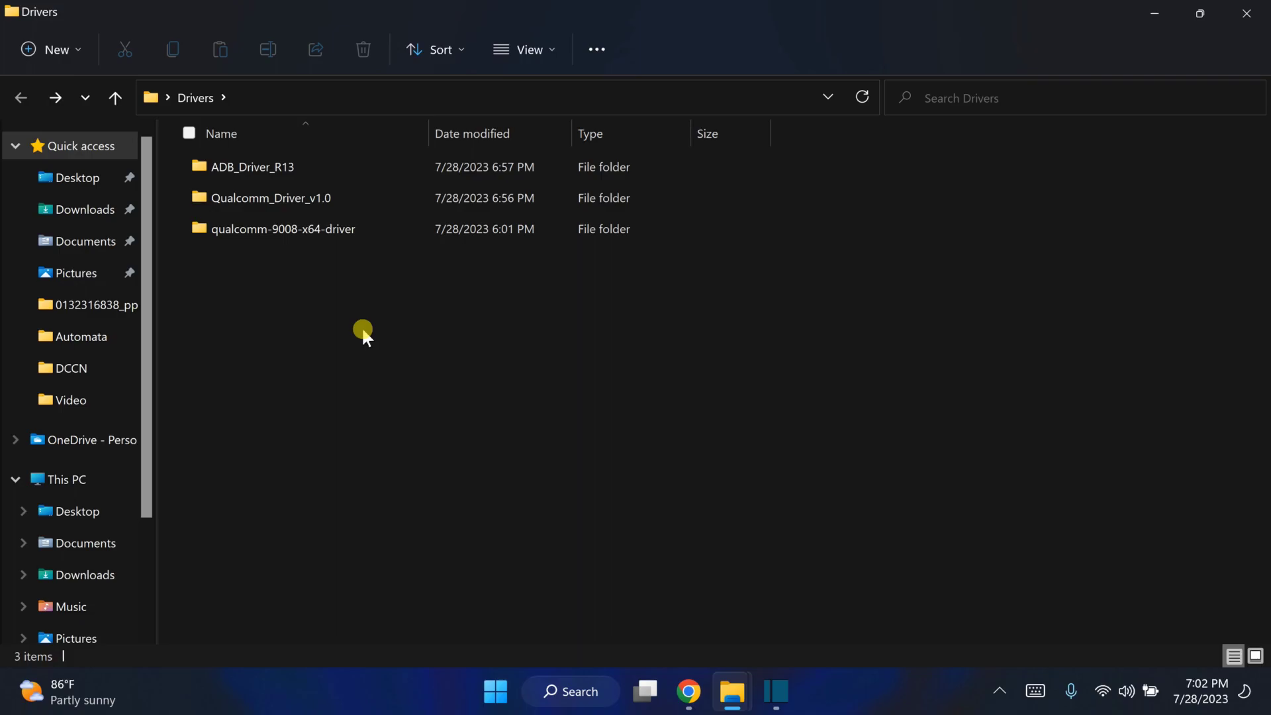
# Examine the contents of the qualcomm-9008-x64-driver folder and return to the Drivers folder
pyautogui.click(346, 232)
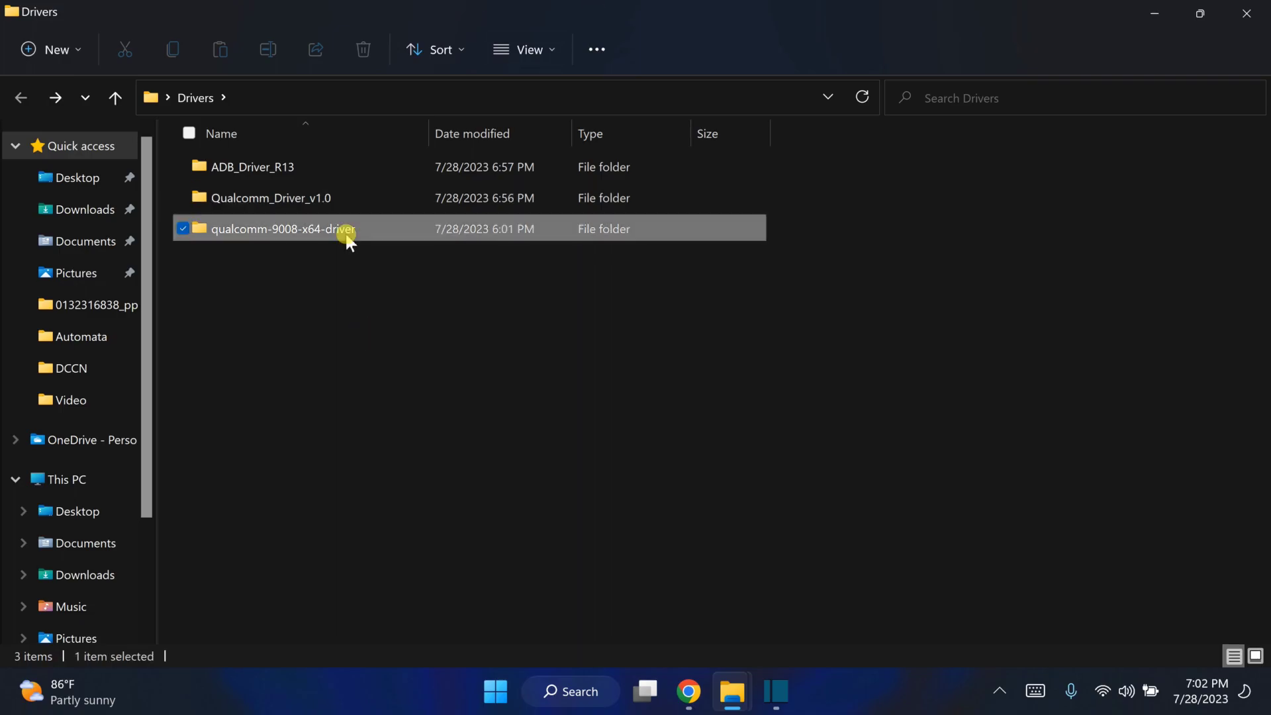
pyautogui.doubleClick(345, 231)
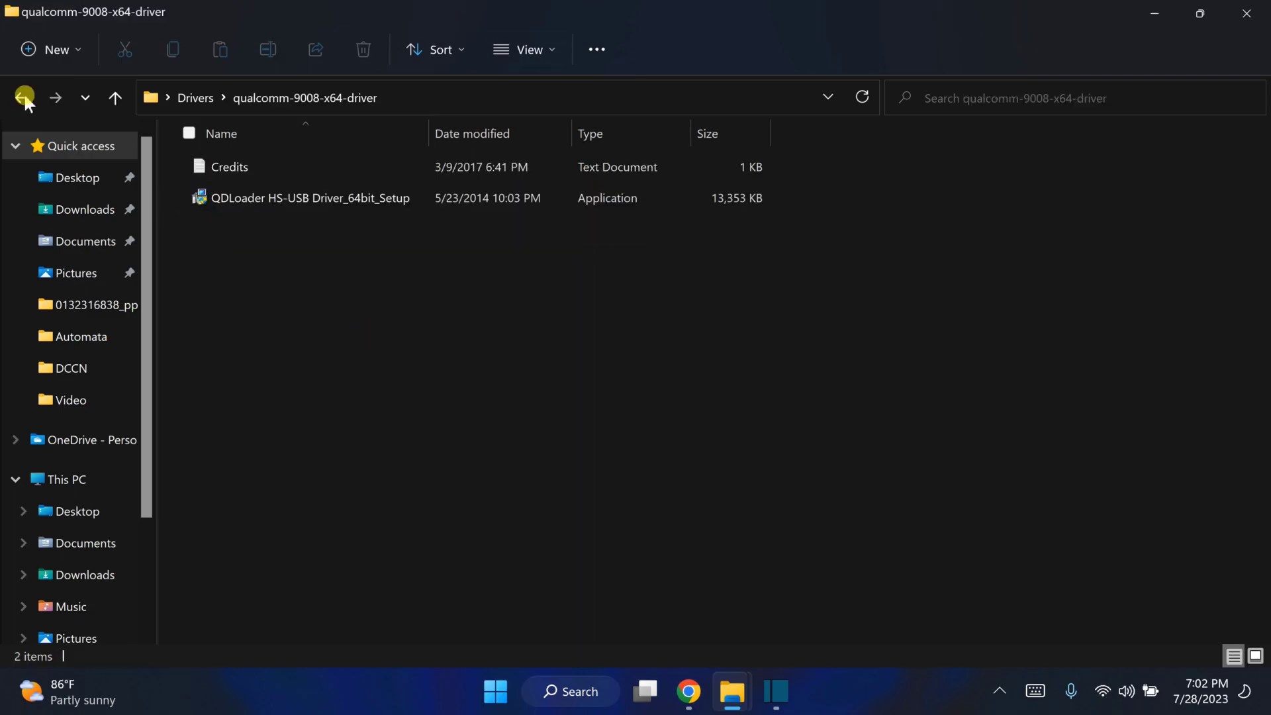
pyautogui.click(22, 106)
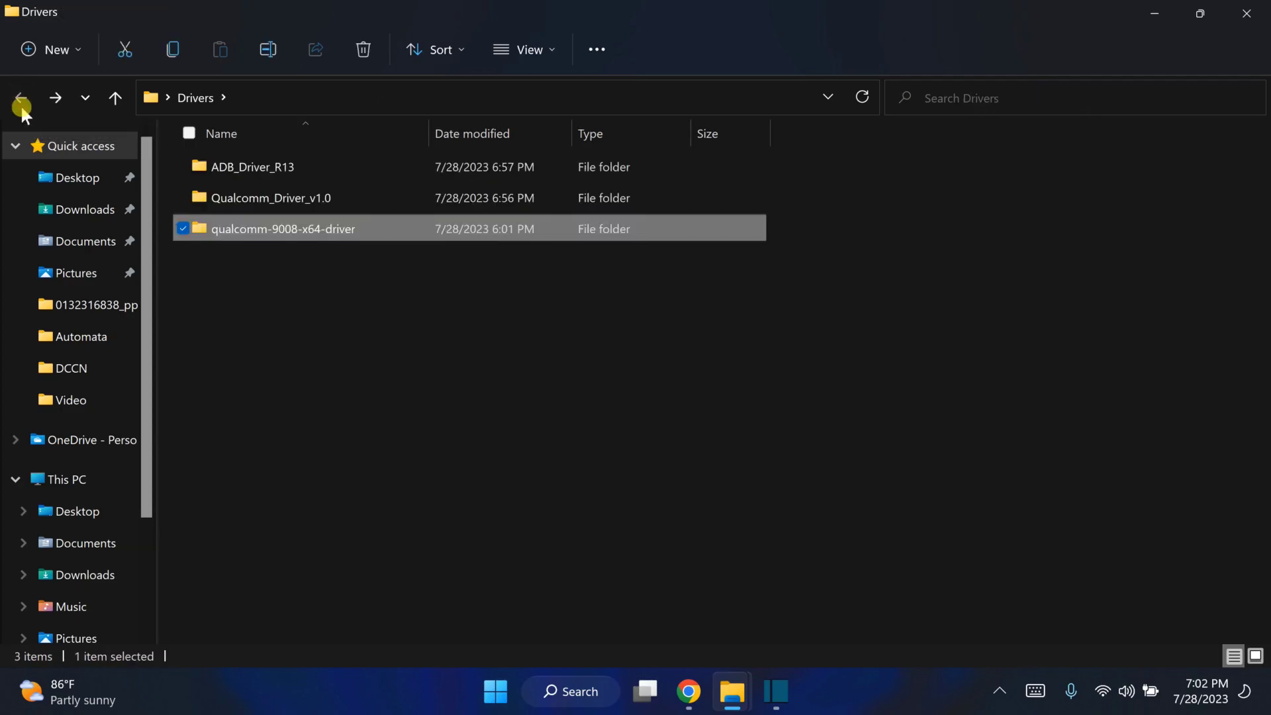
pyautogui.click(390, 400)
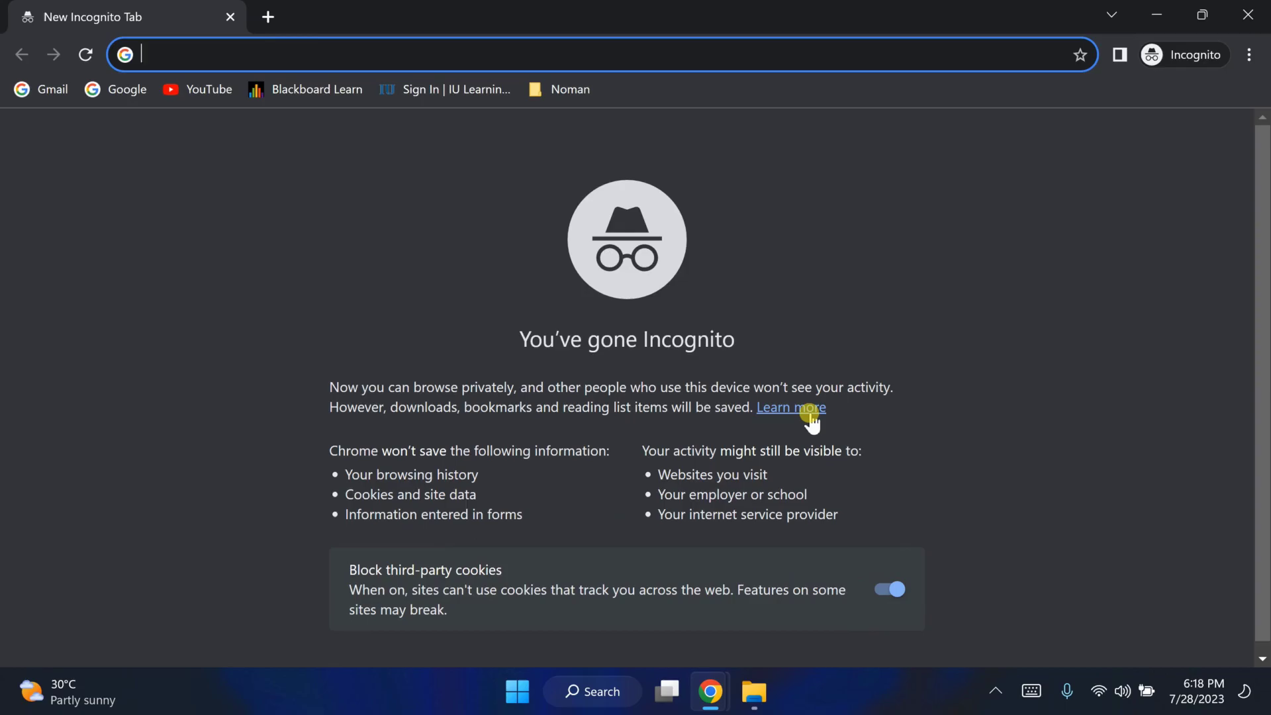
# Search Google for "mi a2 lite stock rom download" in the incognito Chrome window
pyautogui.write('mi a2 lite sti')
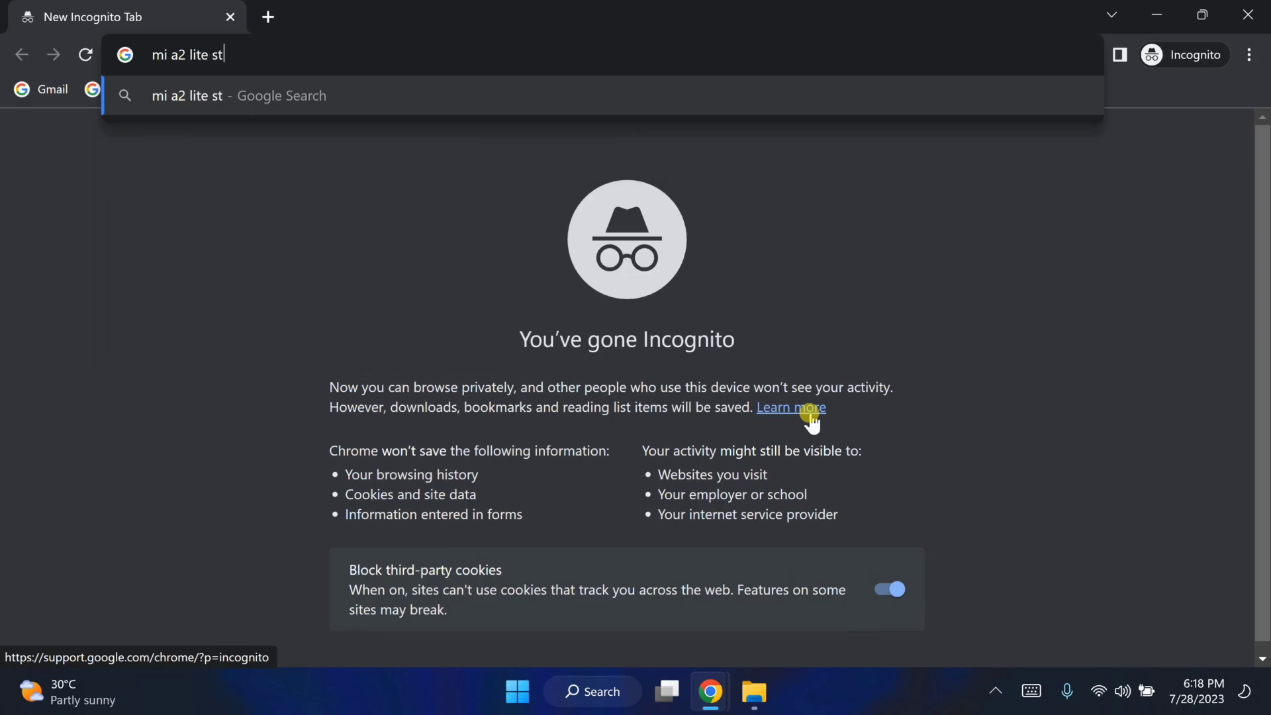
pyautogui.press('BackSpace')
pyautogui.write('ock roo')
pyautogui.press('BackSpace')
pyautogui.write('m downlo')
pyautogui.write('ck')
pyautogui.press('BackSpace')
pyautogui.press('BackSpace')
pyautogui.press('BackSpace')
pyautogui.write('ad')
pyautogui.press('BackSpace')
pyautogui.press('BackSpace')
pyautogui.write('oad')
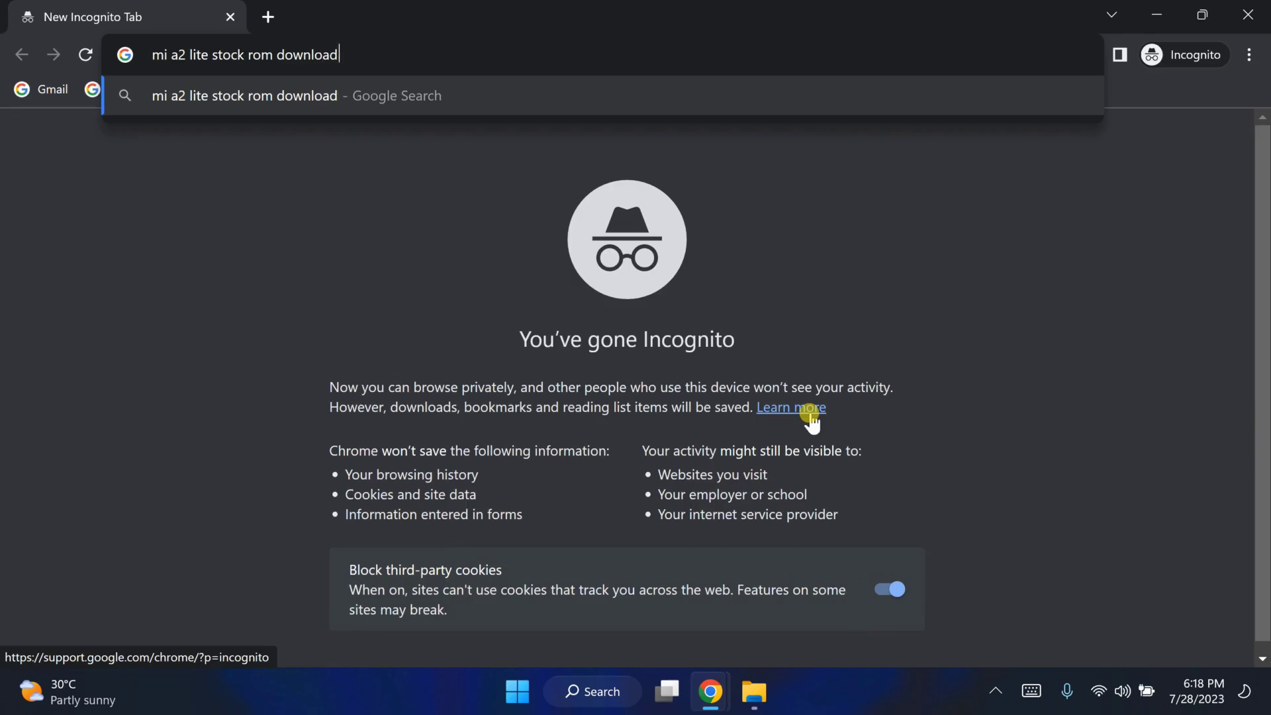
pyautogui.press('Return')
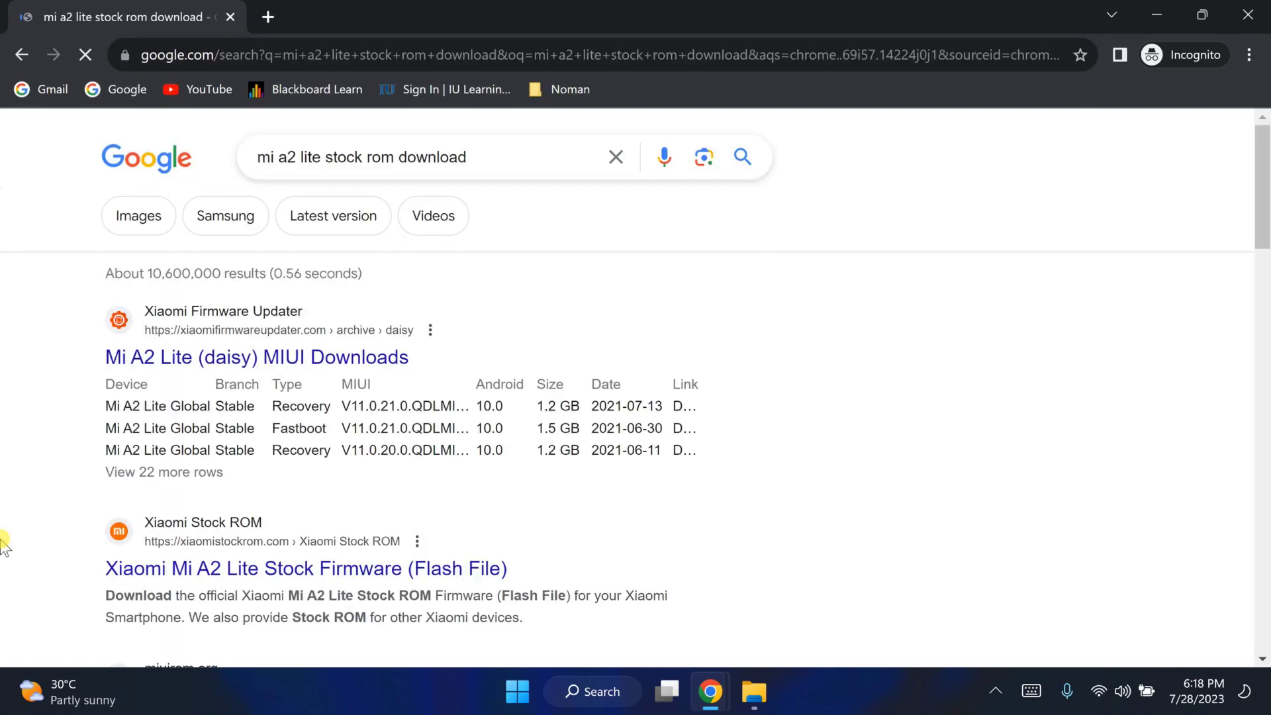
# Open the Xiaomi Firmware Updater Mi A2 Lite (daisy) downloads result in a new tab and decline its cookies
pyautogui.rightClick(207, 362)
pyautogui.click(285, 384)
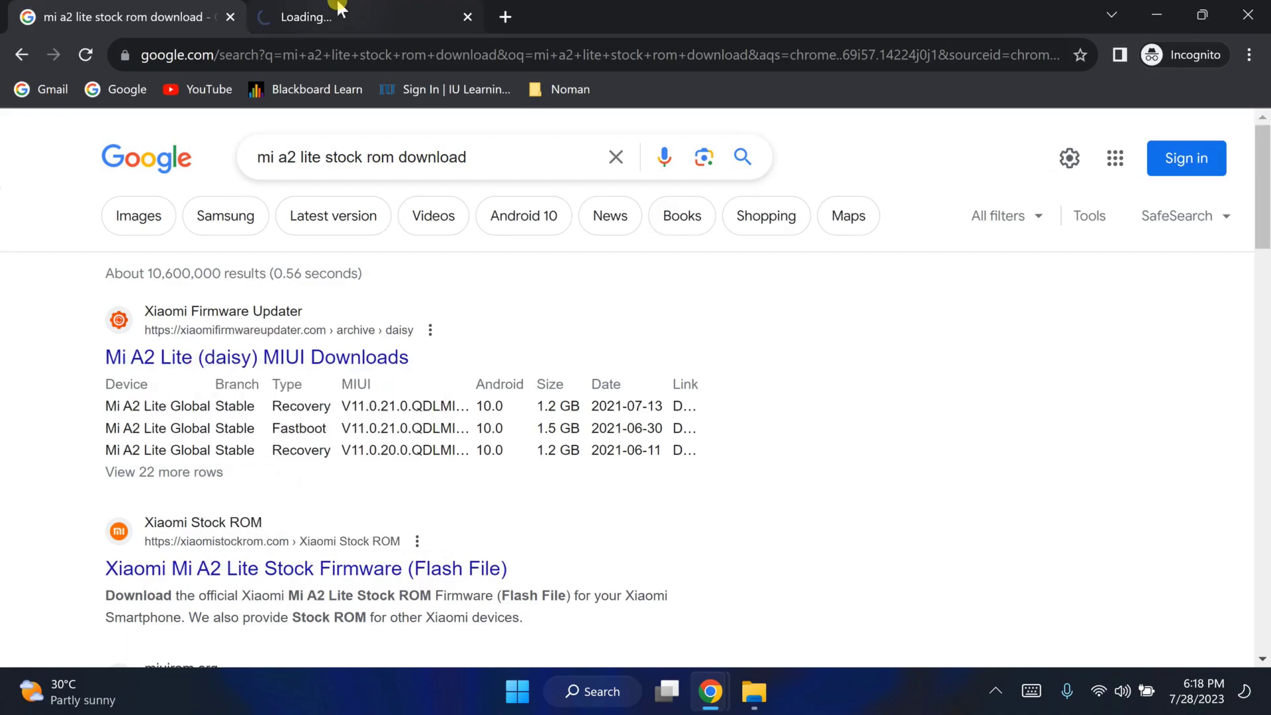
pyautogui.hotkey('ctrl', 'Tab')
pyautogui.scroll(-10, 488, 528)
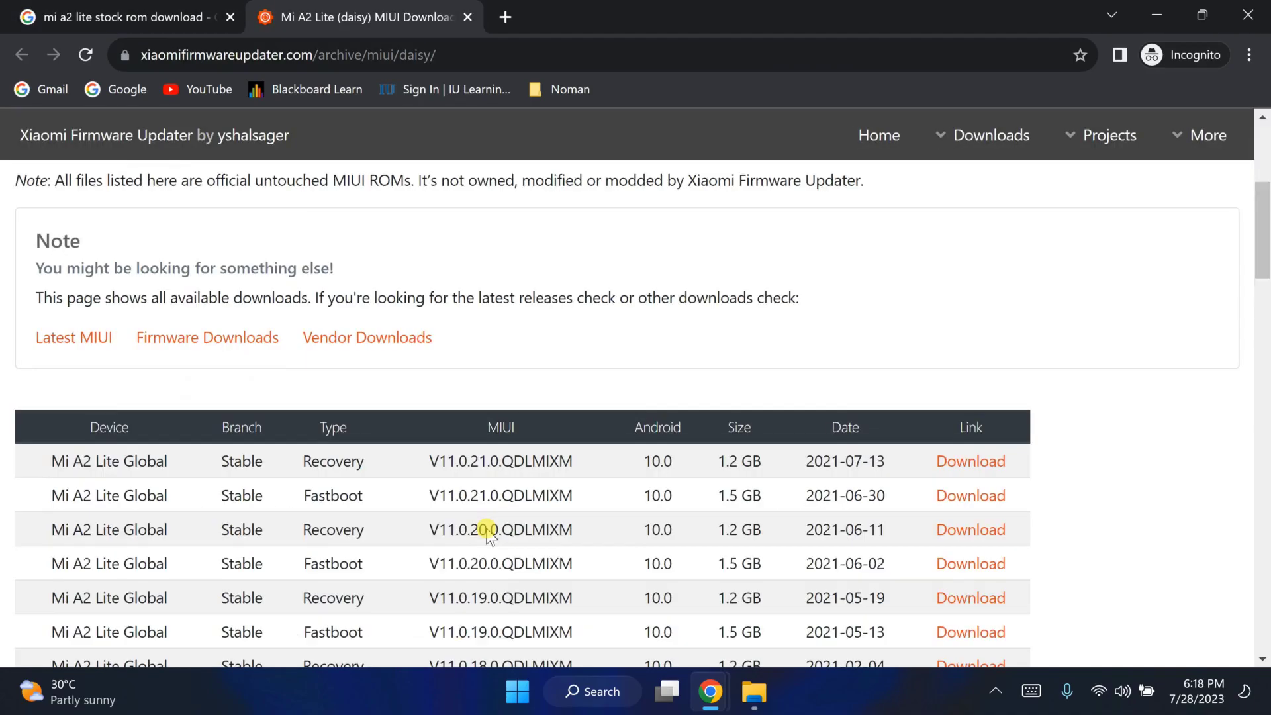
pyautogui.scroll(-3, 488, 529)
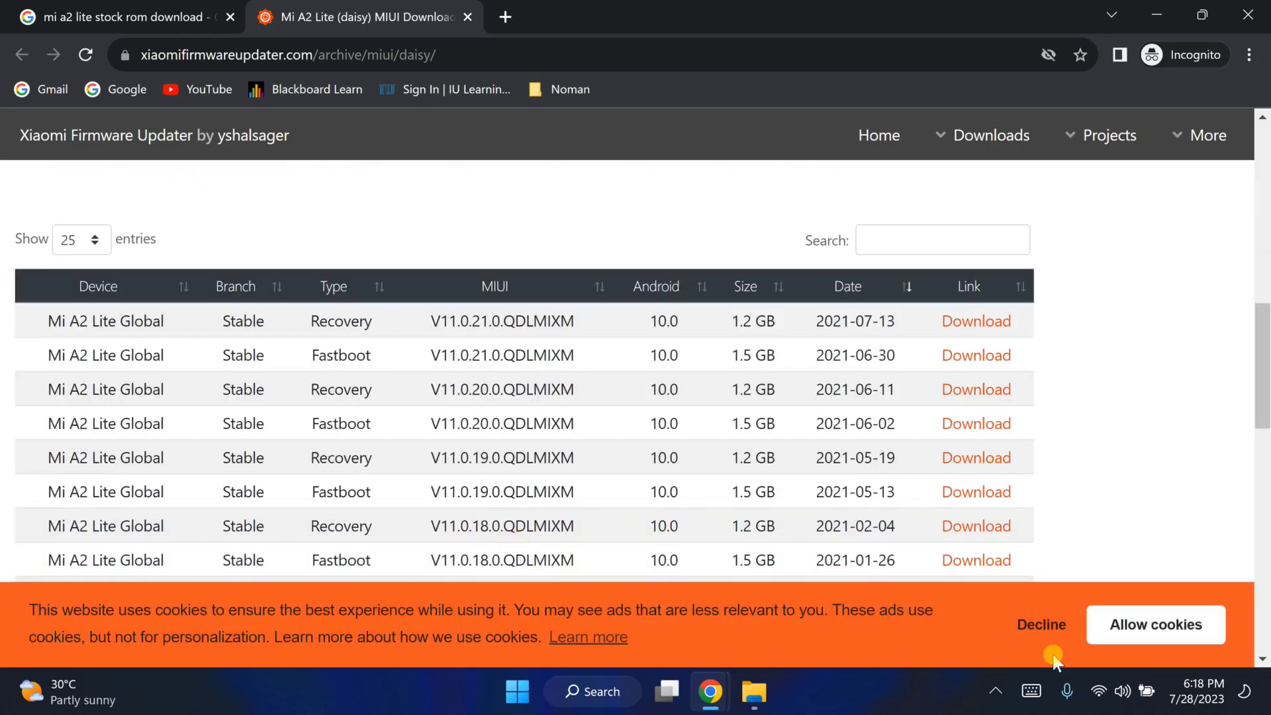
pyautogui.click(1040, 626)
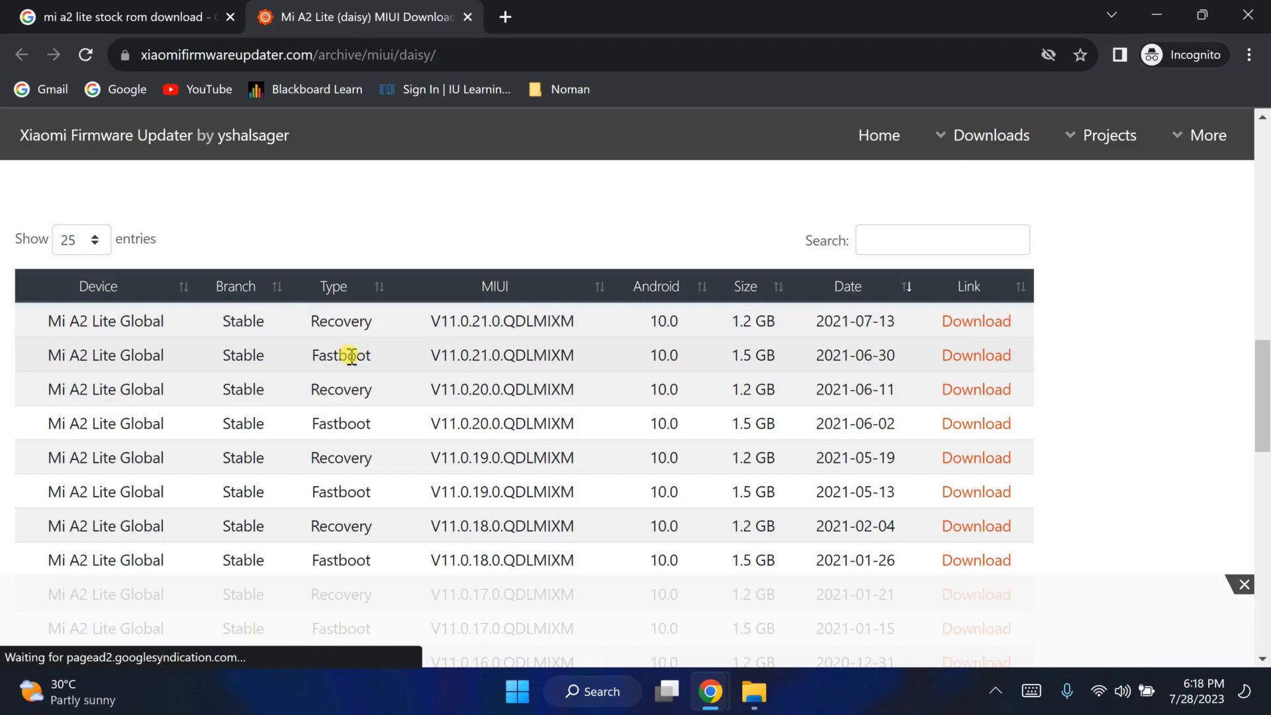
# Follow the download link for the stable Fastboot V11.0.21.0.QDLMIXM build dated 2021-06-30 and dismiss the ad
pyautogui.moveTo(42, 358); pyautogui.dragTo(974, 364)
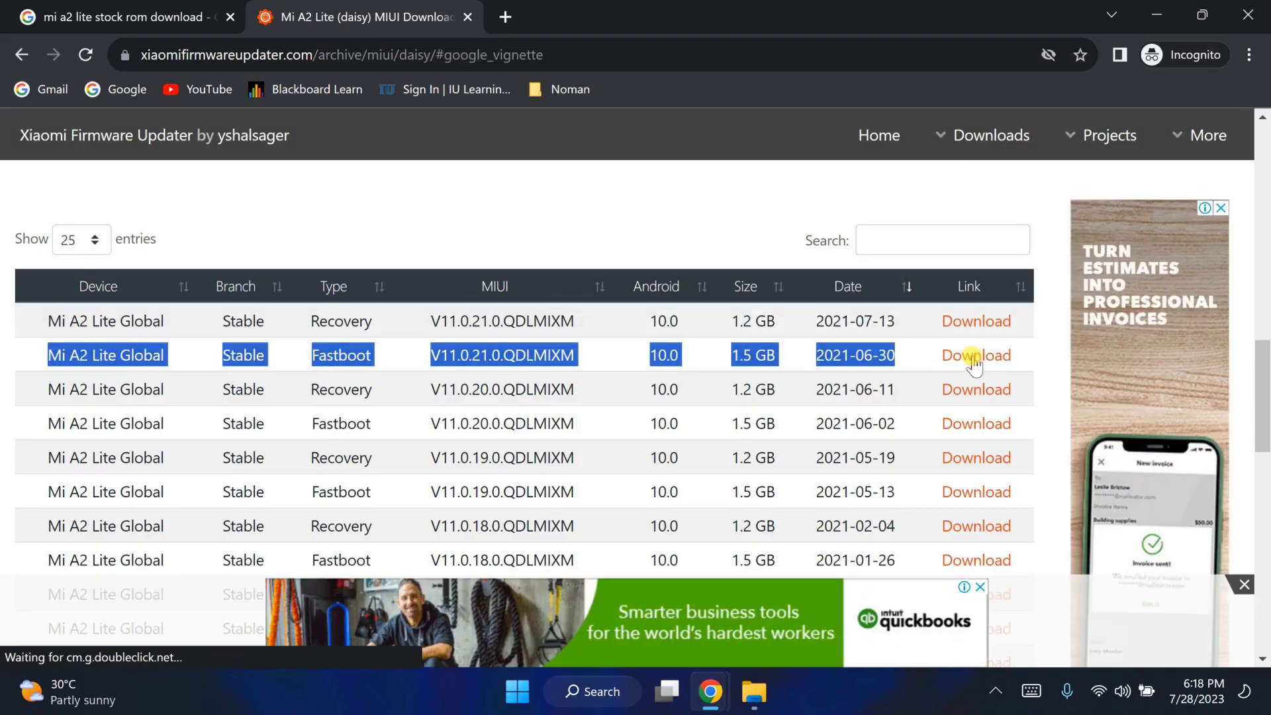
pyautogui.click(973, 361)
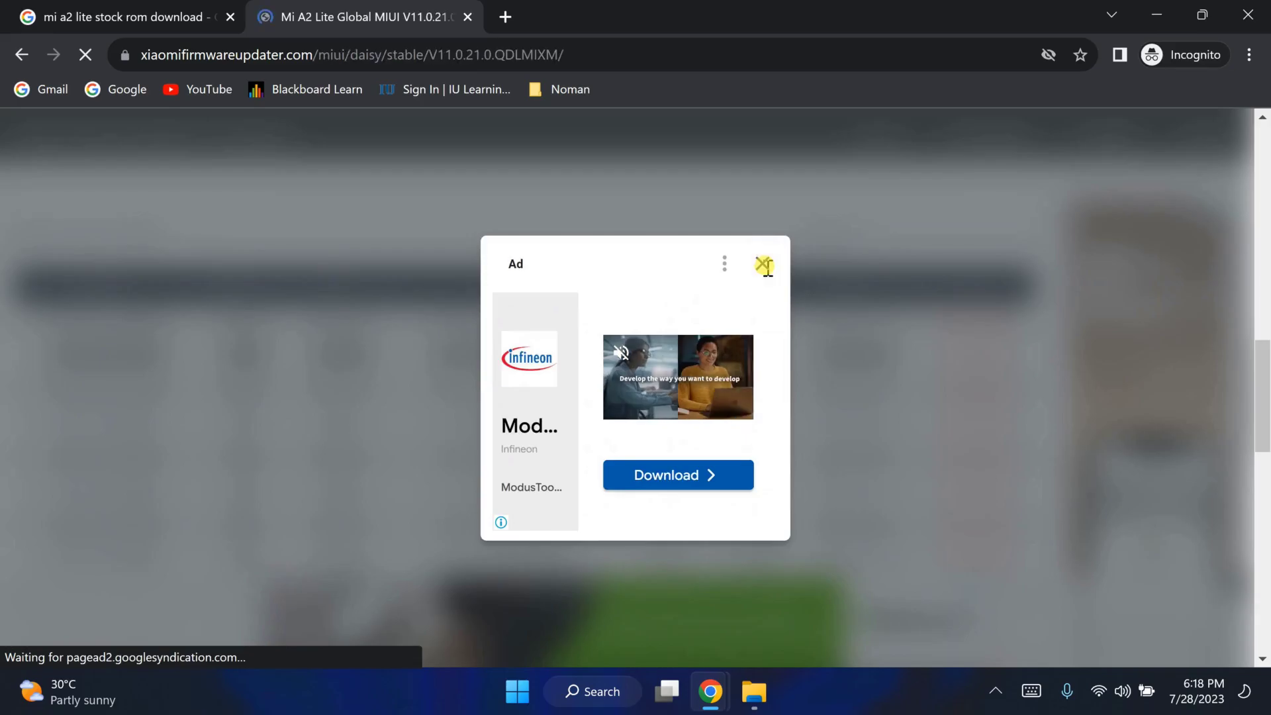
pyautogui.click(764, 266)
# Start the Full ROM download of the V11.0.21.0.QDLMIXM package and cancel saving the file
pyautogui.scroll(-4, 714, 354)
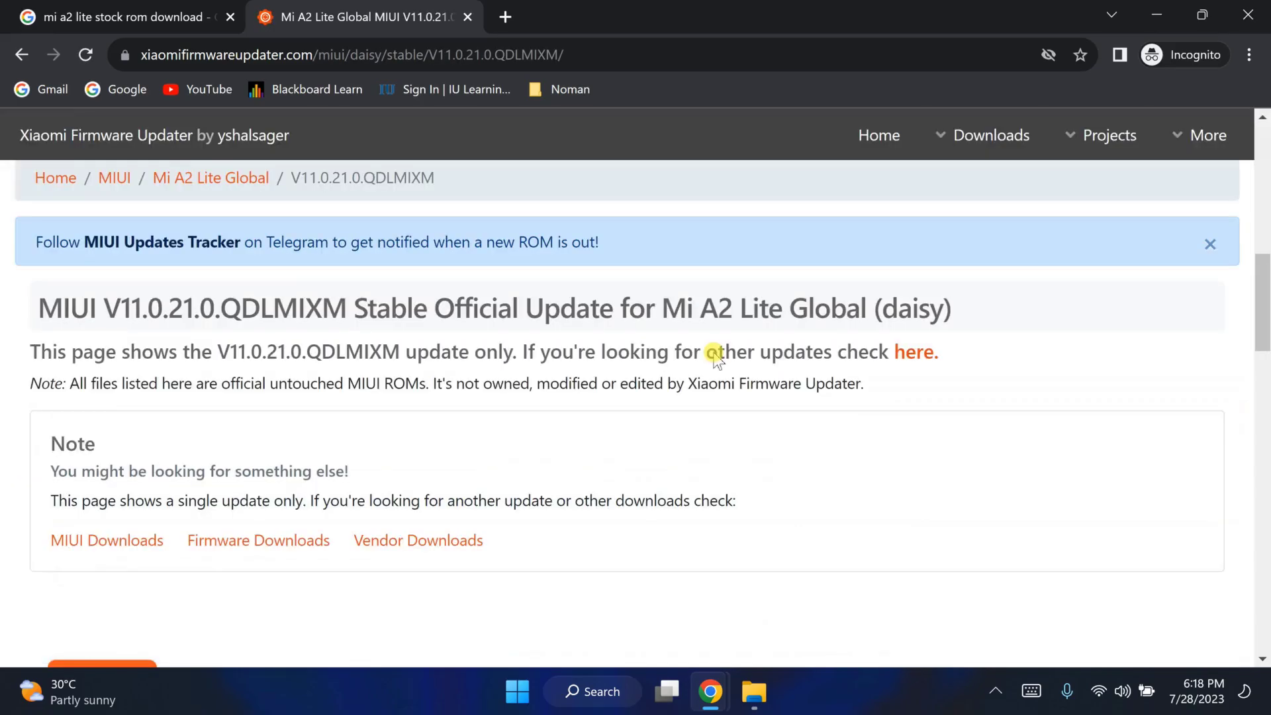
pyautogui.scroll(-3, 713, 354)
pyautogui.scroll(-2, 66, 430)
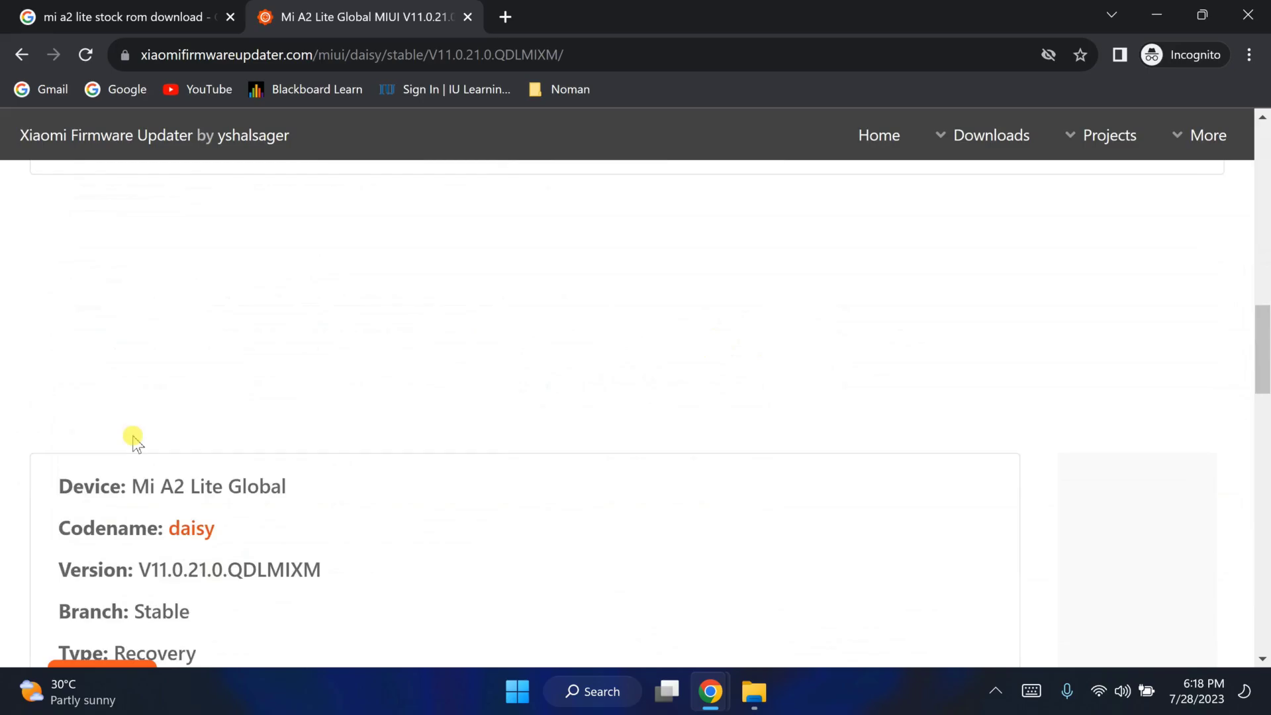
pyautogui.scroll(-5, 166, 450)
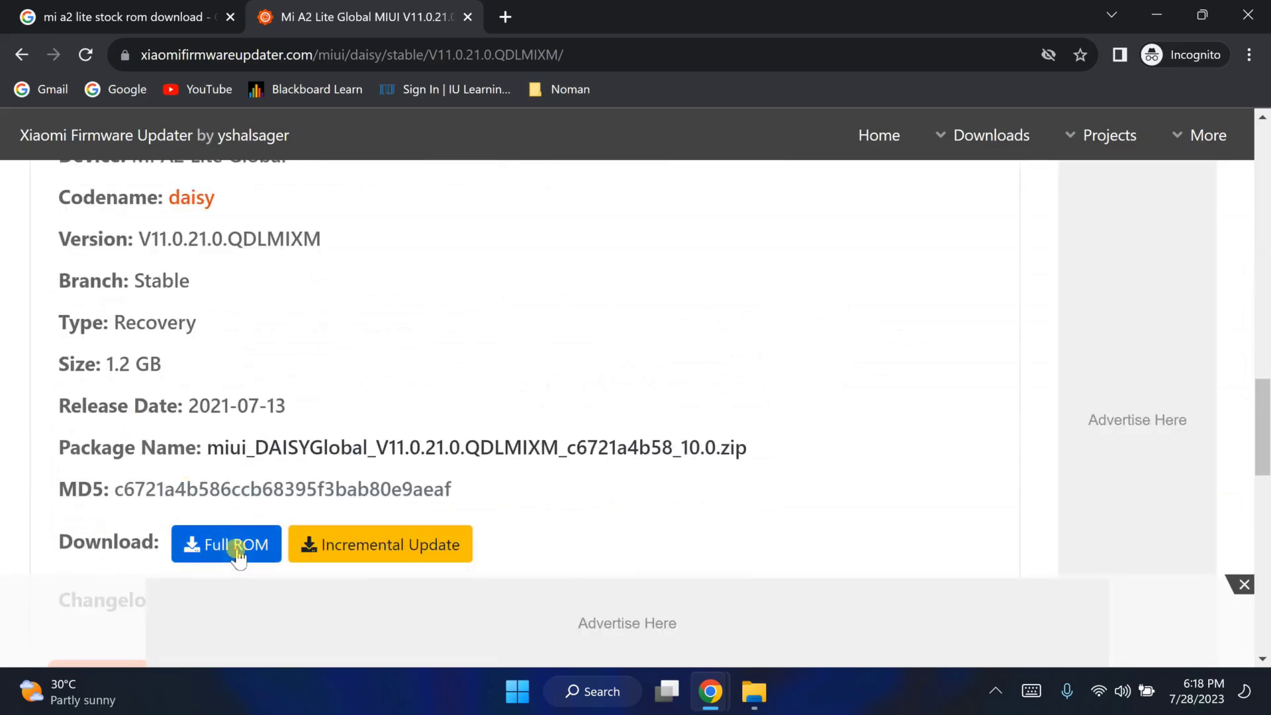
pyautogui.click(237, 548)
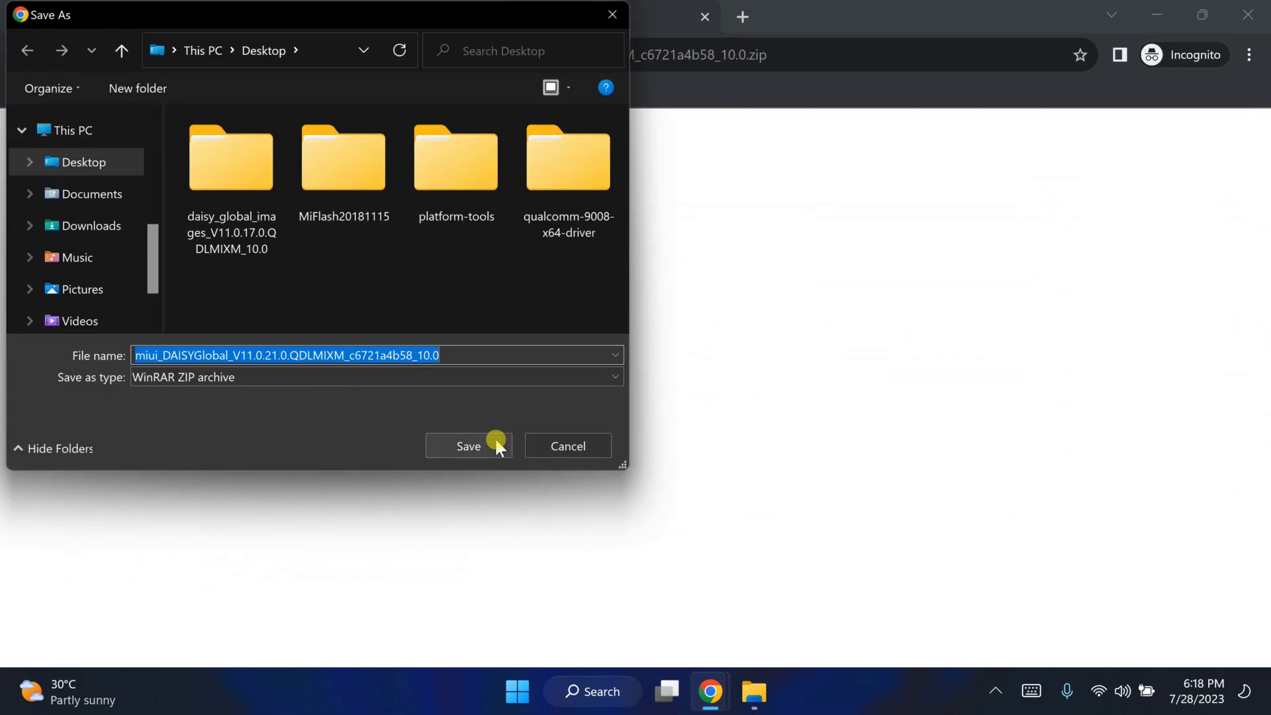
pyautogui.click(579, 447)
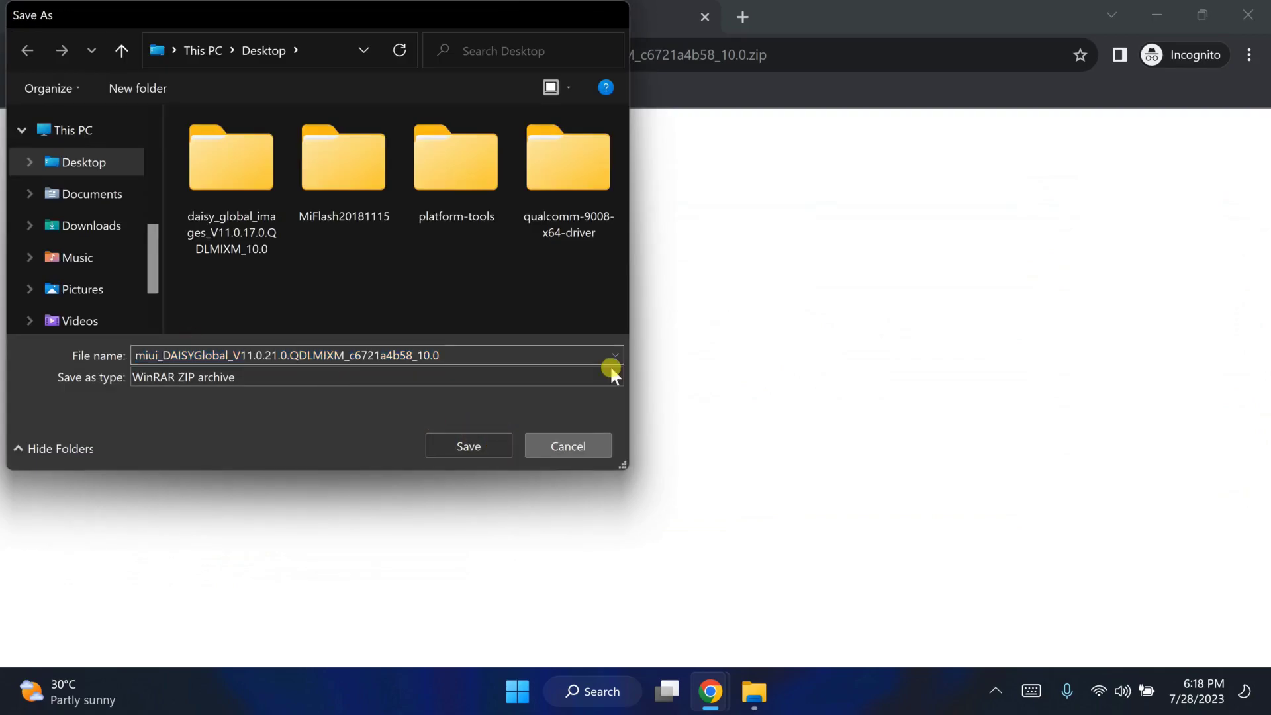
# Return to the Google results and search for "huawei p20 lite stock rom download" instead
pyautogui.click(133, 17)
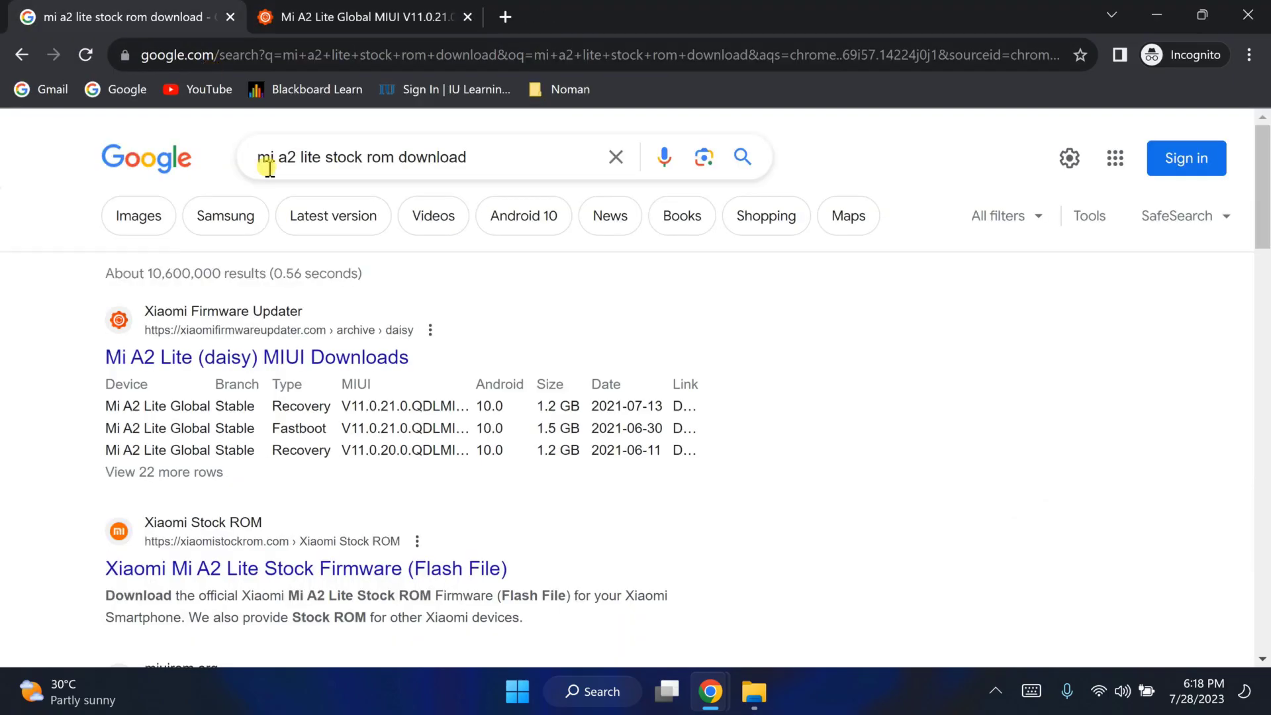
pyautogui.moveTo(314, 158); pyautogui.dragTo(3, 159)
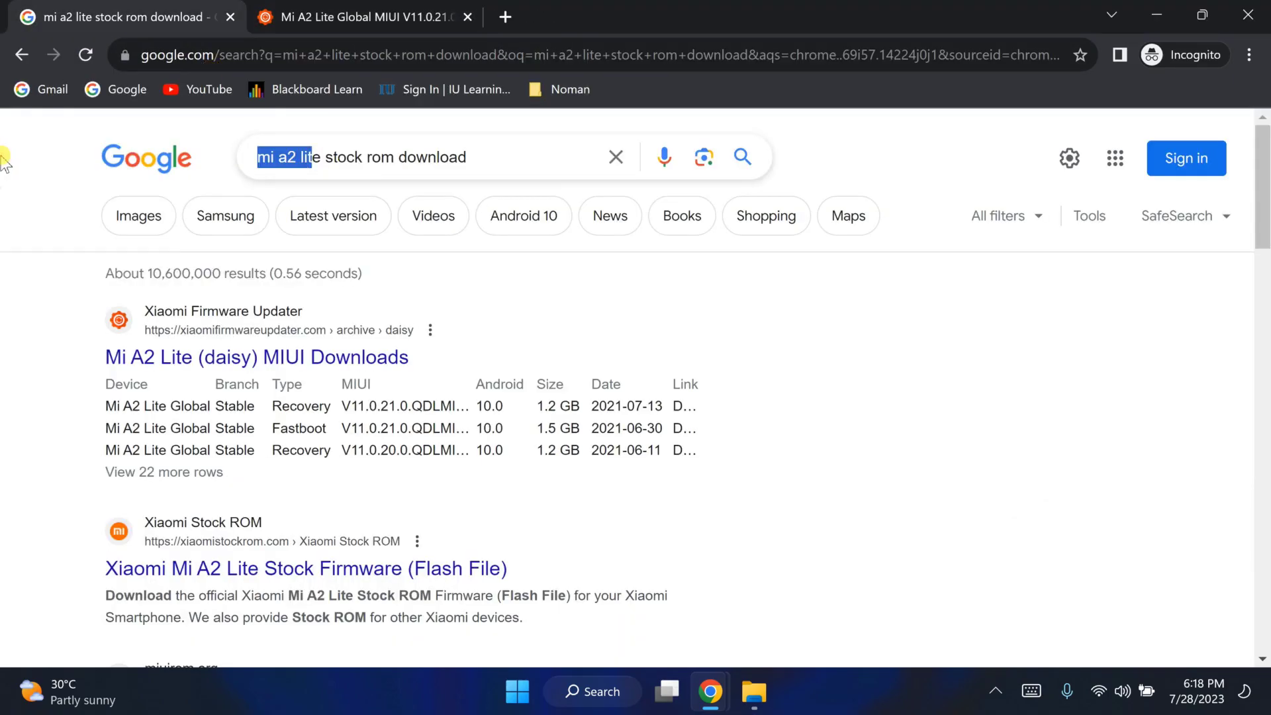
pyautogui.press('Right')
pyautogui.press('BackSpace')
pyautogui.press('BackSpace')
pyautogui.press('BackSpace')
pyautogui.press('BackSpace')
pyautogui.press('BackSpace')
pyautogui.press('BackSpace')
pyautogui.press('BackSpace')
pyautogui.press('BackSpace')
pyautogui.press('BackSpace')
pyautogui.press('BackSpace')
pyautogui.write('hu')
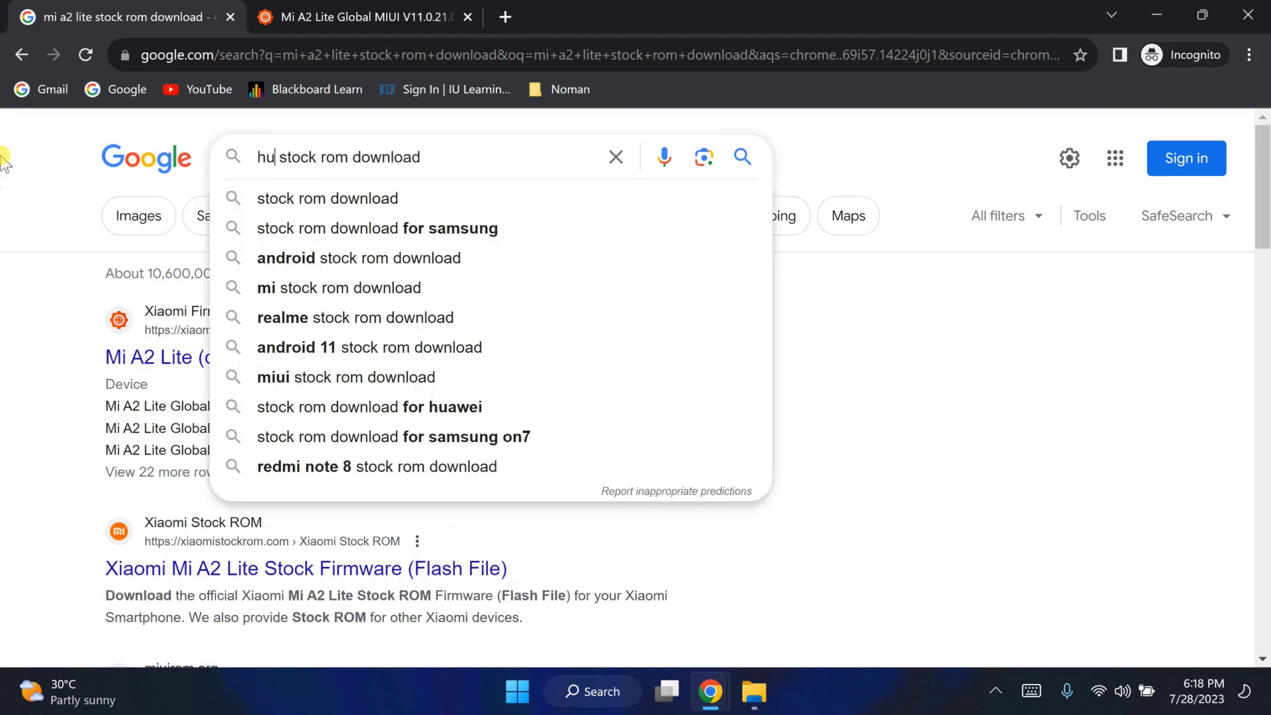
pyautogui.write('a')
pyautogui.write('wei p20')
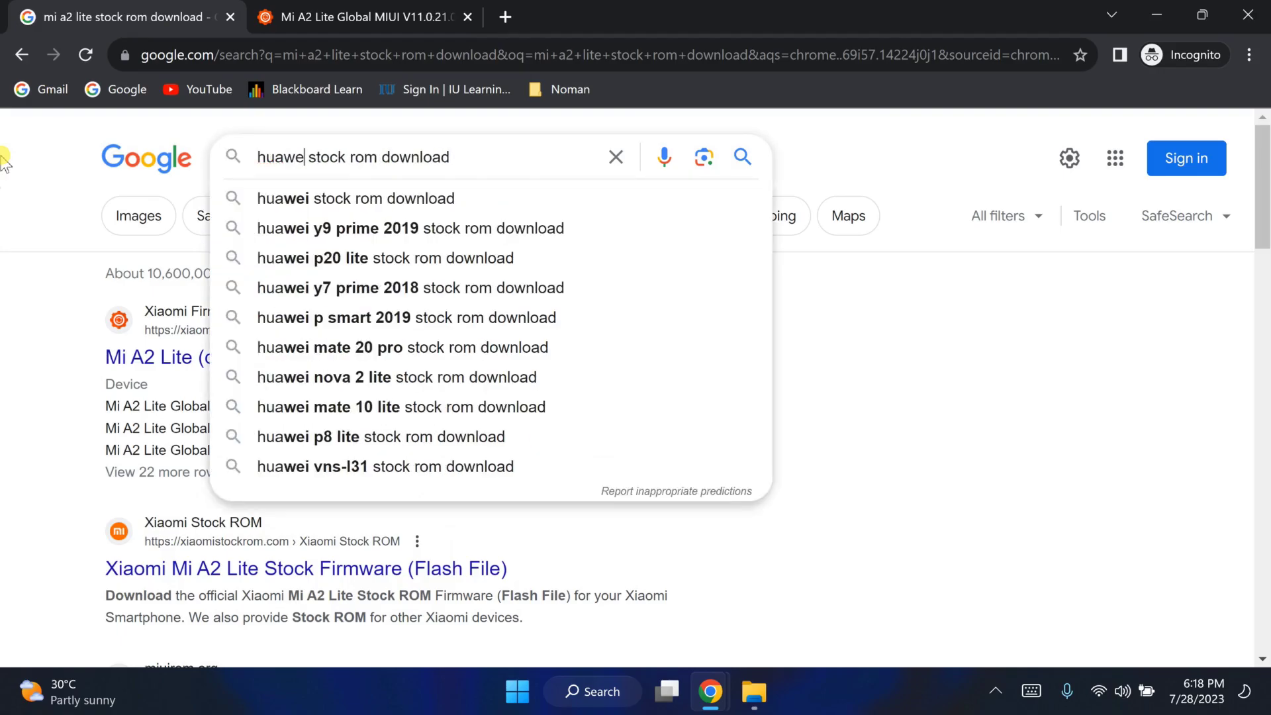
pyautogui.write(' lo')
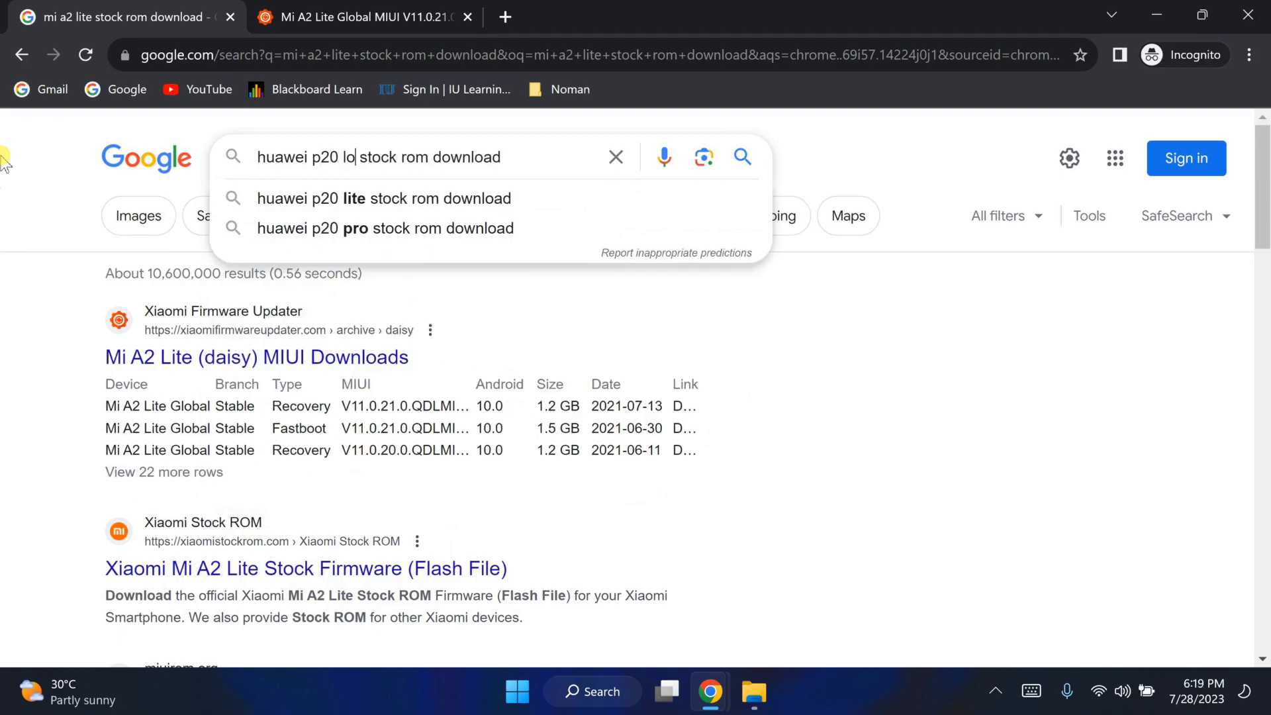
pyautogui.write('ite')
pyautogui.press('Return')
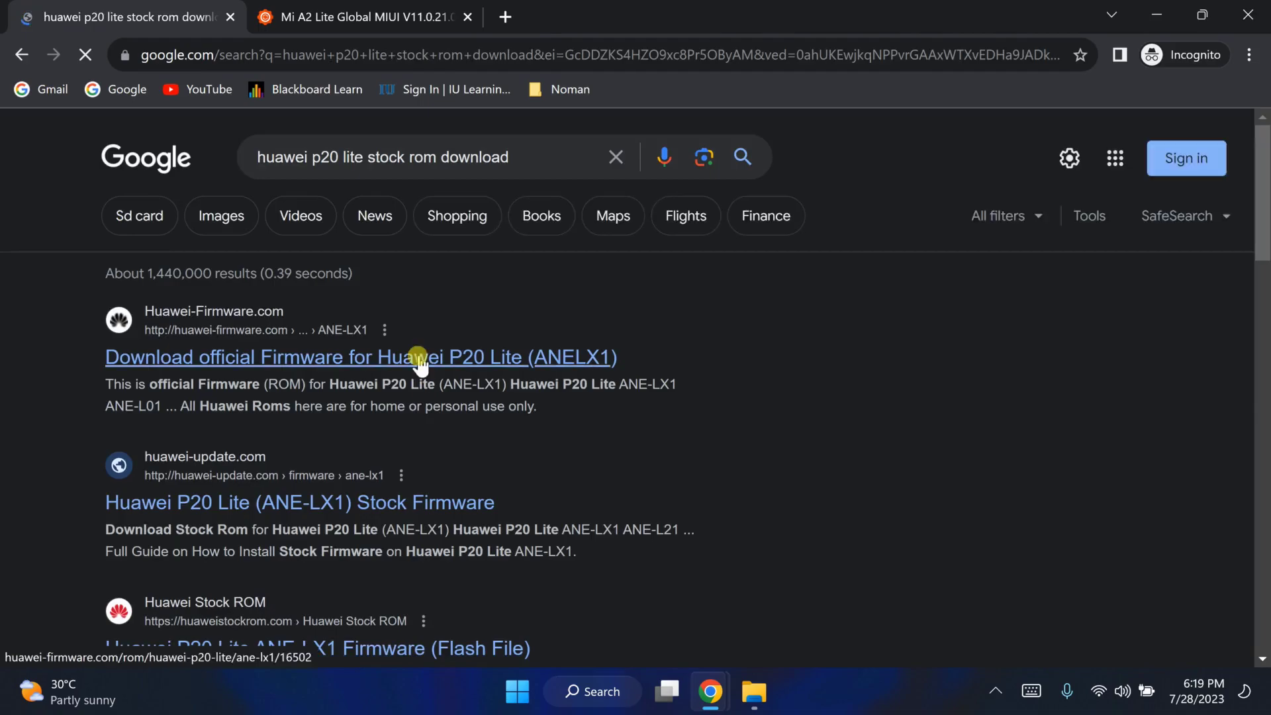
# Open the Huawei-Firmware.com and huawei-update.com results for the Huawei P20 Lite in new tabs
pyautogui.rightClick(419, 361)
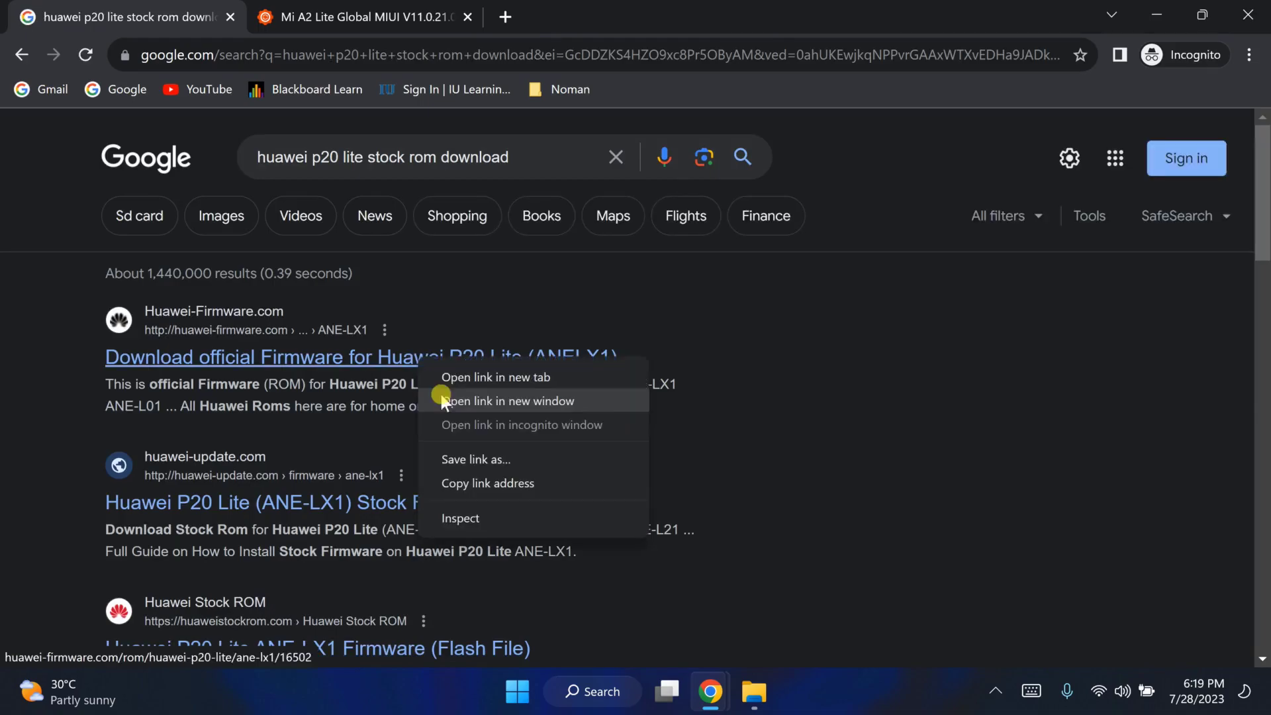
pyautogui.click(466, 375)
pyautogui.rightClick(374, 503)
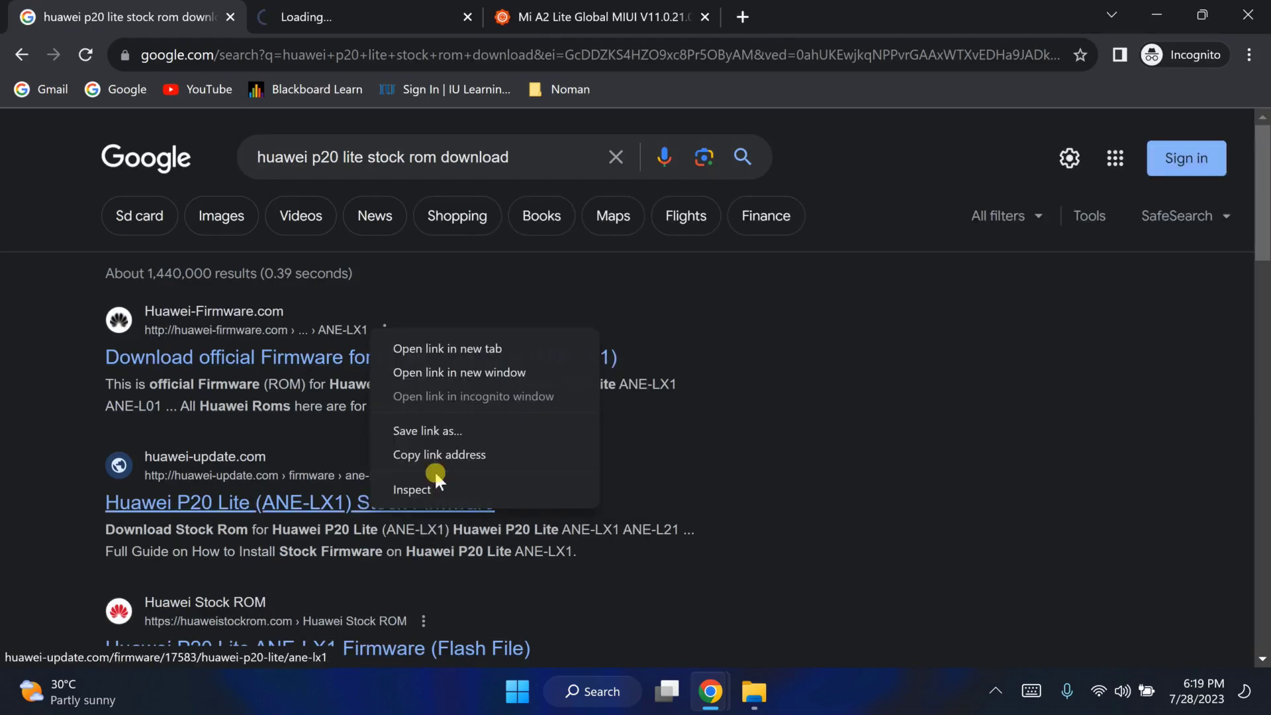
pyautogui.click(487, 351)
# View the Huawei-Firmware.com page for the P20 Lite (ANE-LX1) and locate its firmware download option
pyautogui.click(405, 13)
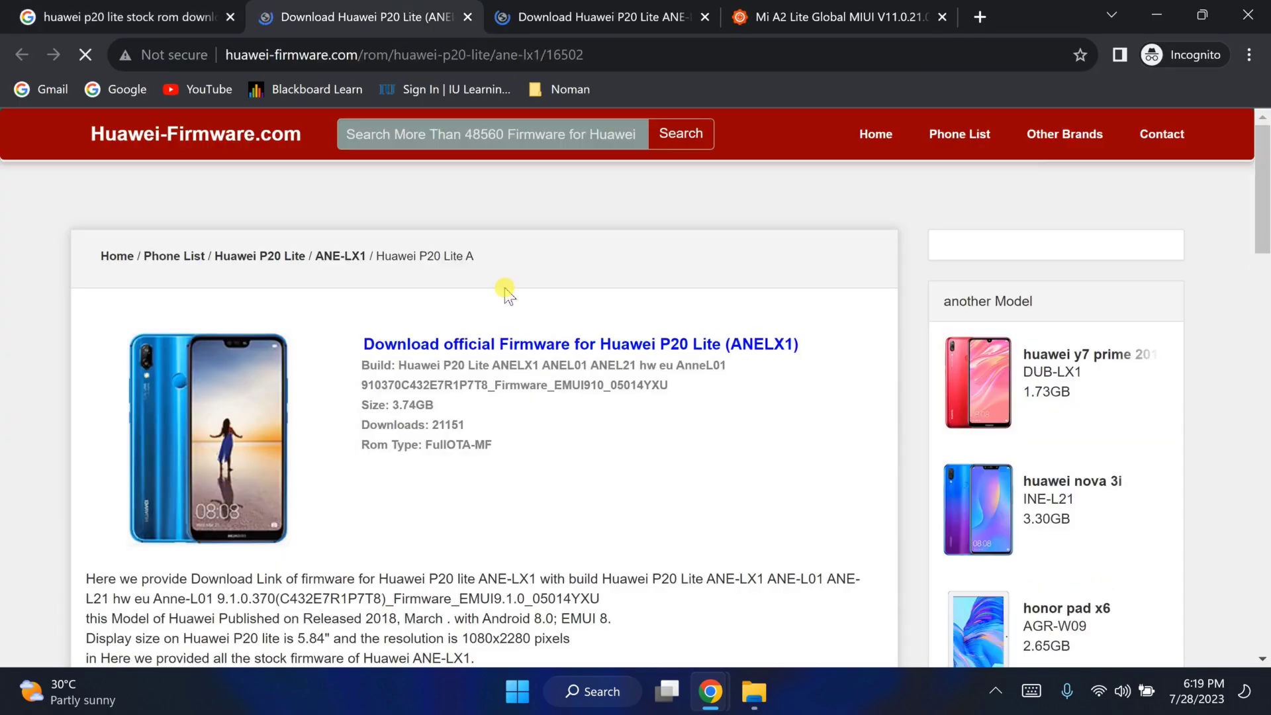
pyautogui.scroll(-10, 505, 287)
pyautogui.scroll(-10, 504, 291)
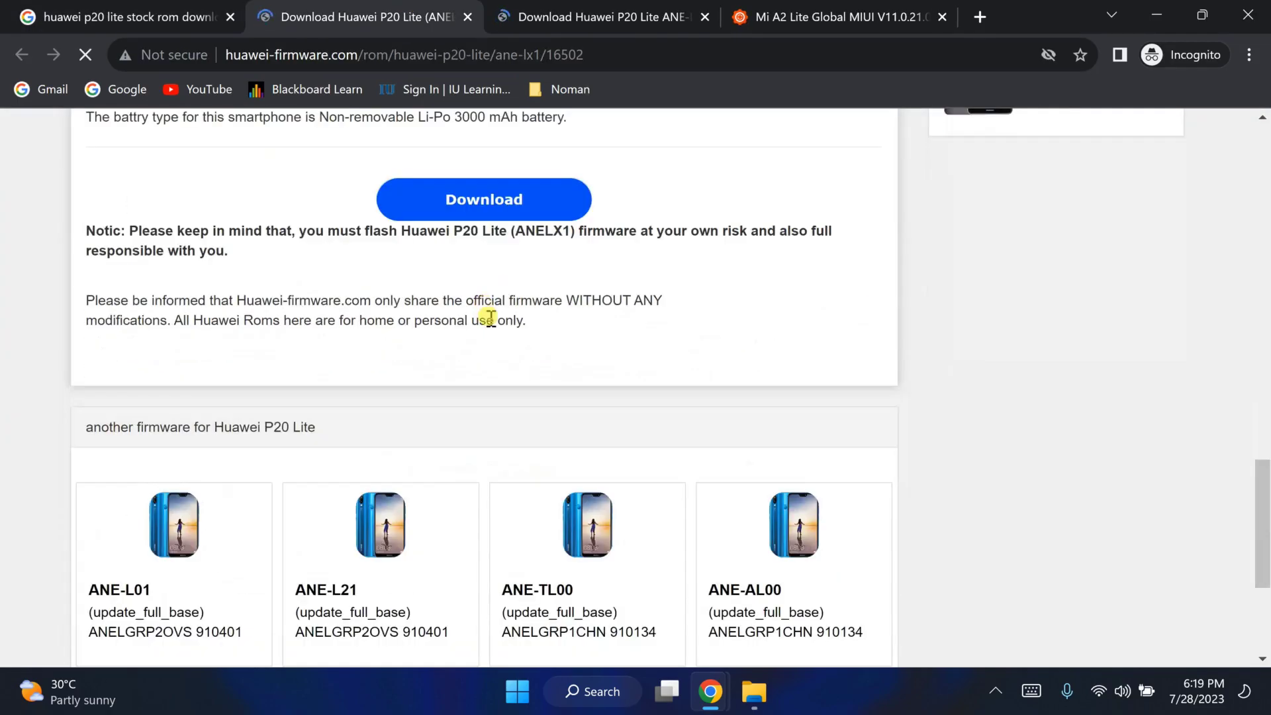
pyautogui.scroll(1, 482, 304)
pyautogui.click(474, 268)
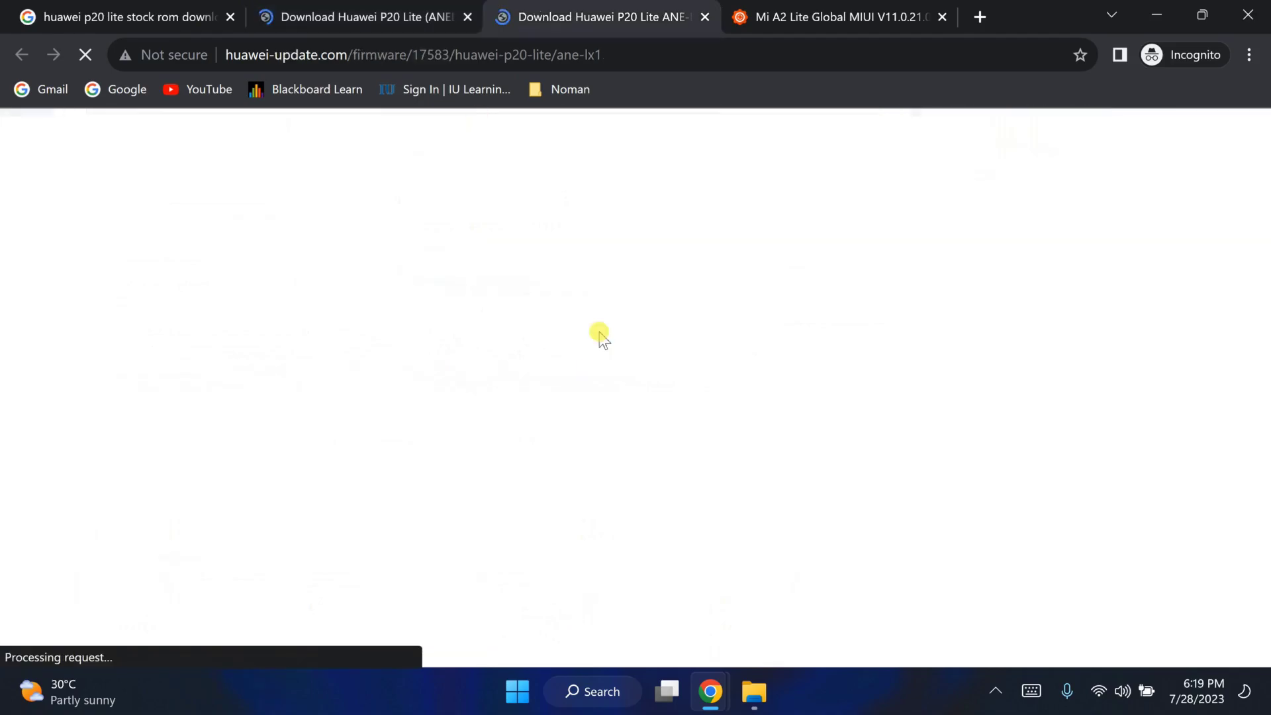
# Accept the cookies on the huawei-update.com P20 Lite page and locate its stock firmware download option
pyautogui.scroll(-5, 598, 351)
pyautogui.scroll(-6, 599, 351)
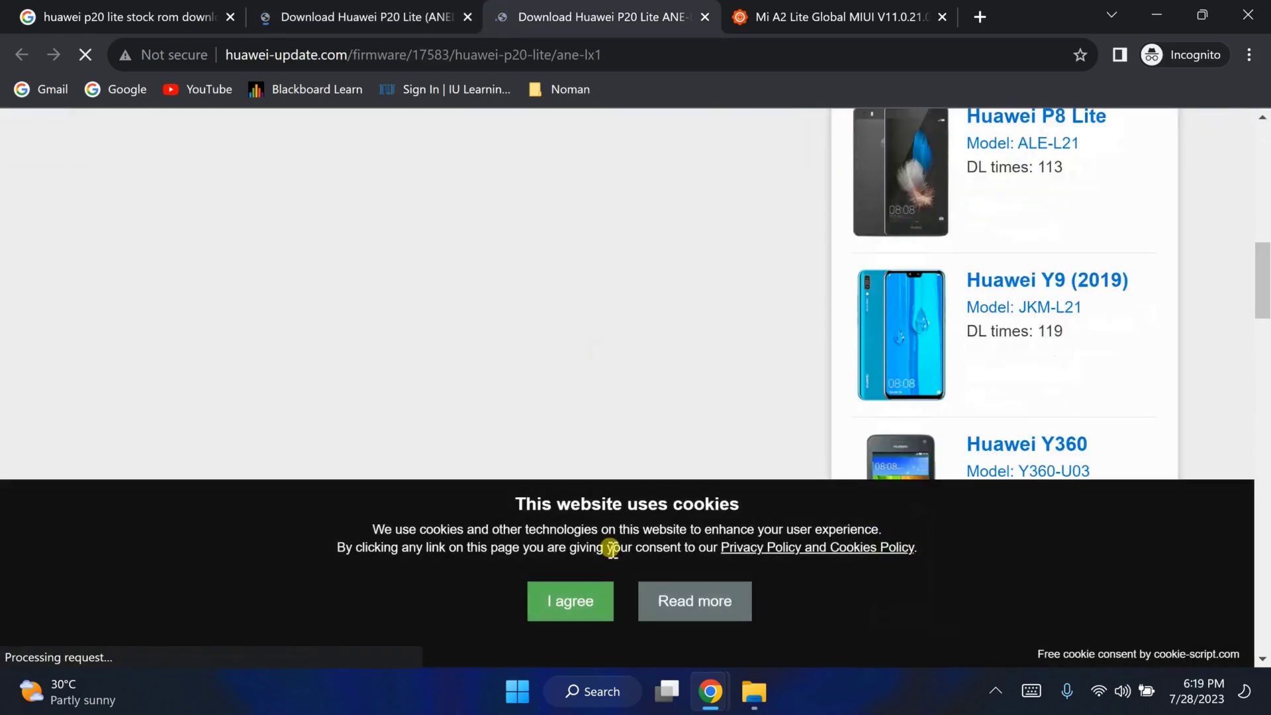
pyautogui.click(579, 603)
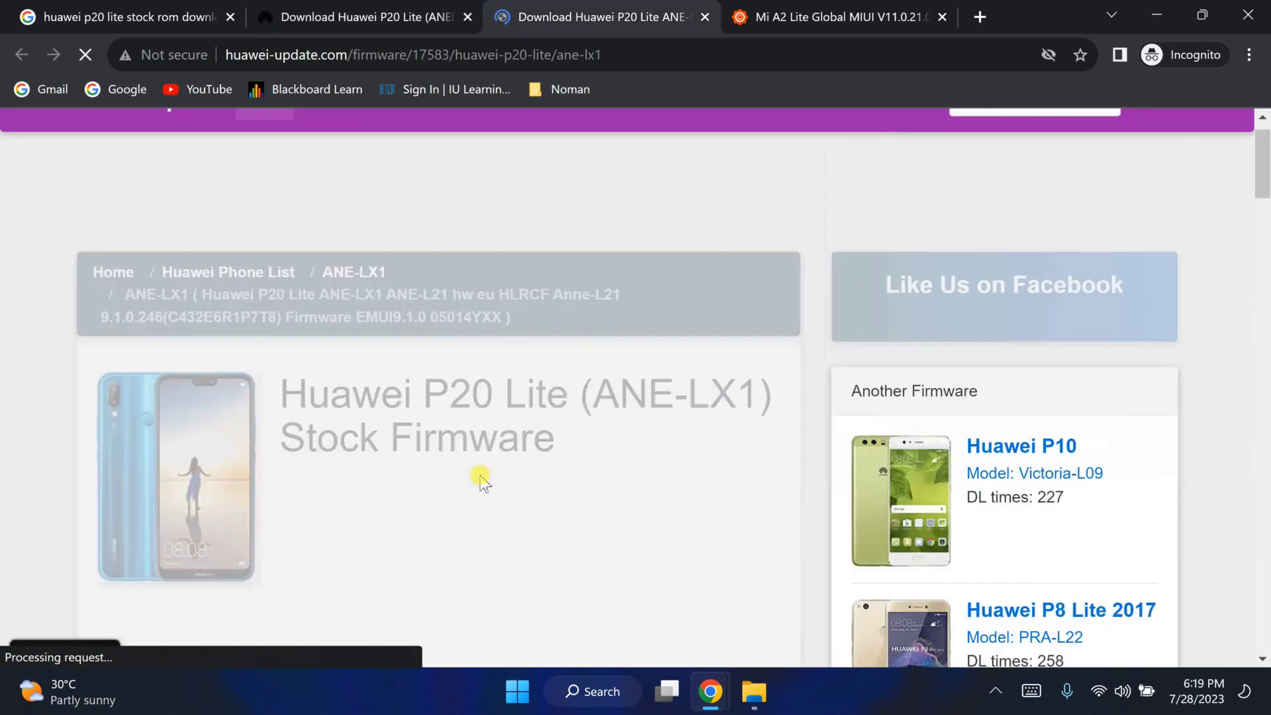
pyautogui.scroll(-15, 481, 476)
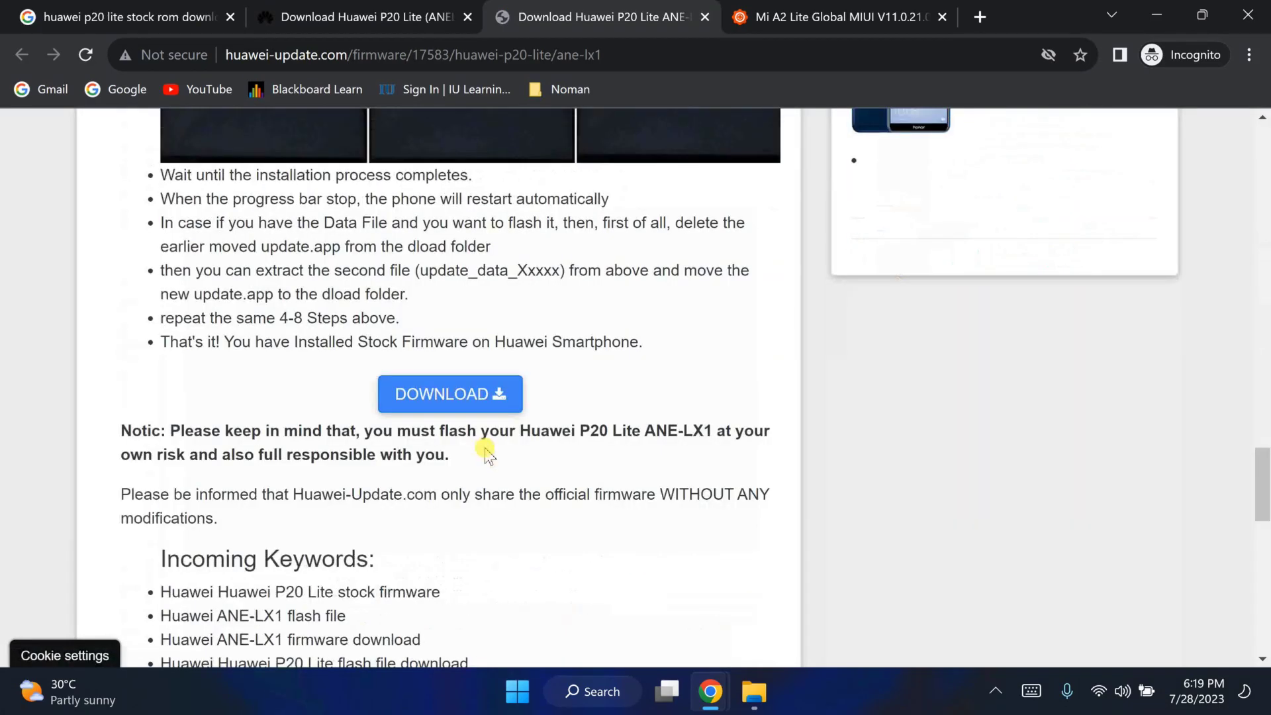
pyautogui.click(426, 193)
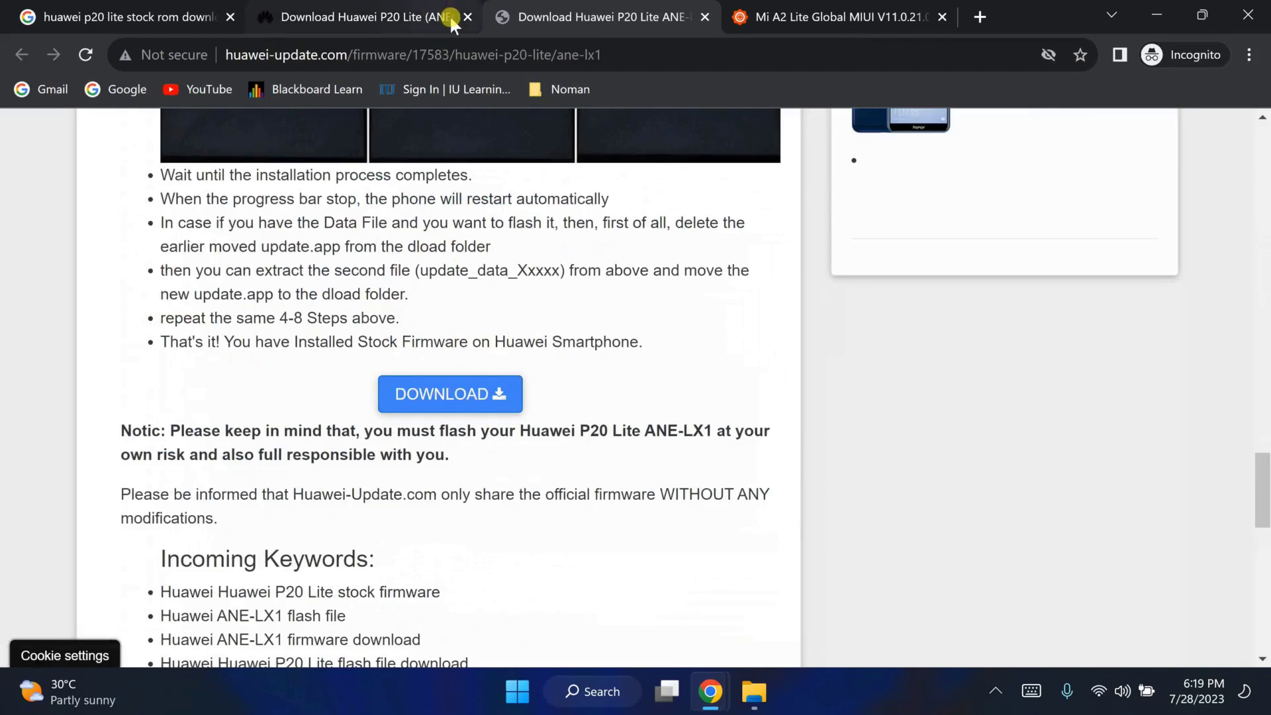
# Close the two Huawei P20 Lite firmware tabs
pyautogui.moveTo(450, 15)
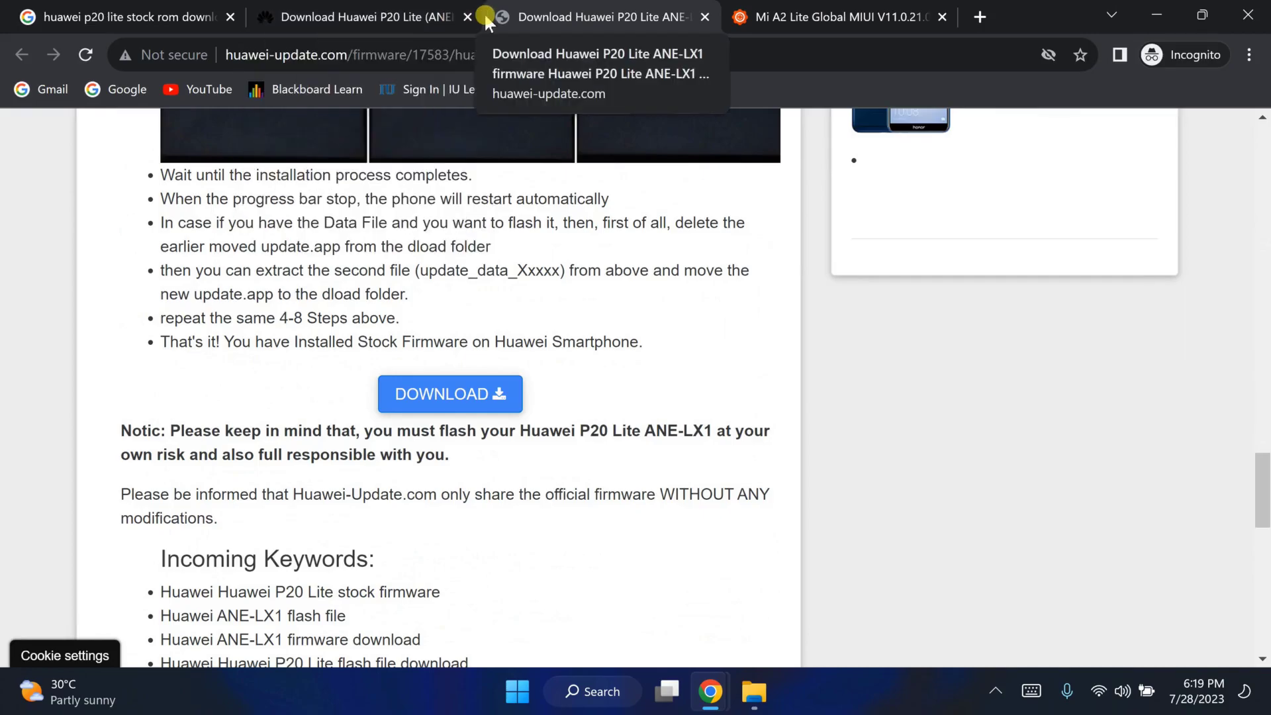
pyautogui.click(468, 17)
pyautogui.click(468, 17)
# Show the desktop and check the daisy_global_images_V11.0.17.0.QDLMIXM_10.0 and MiFlash20181115 folders
pyautogui.press('super+d')
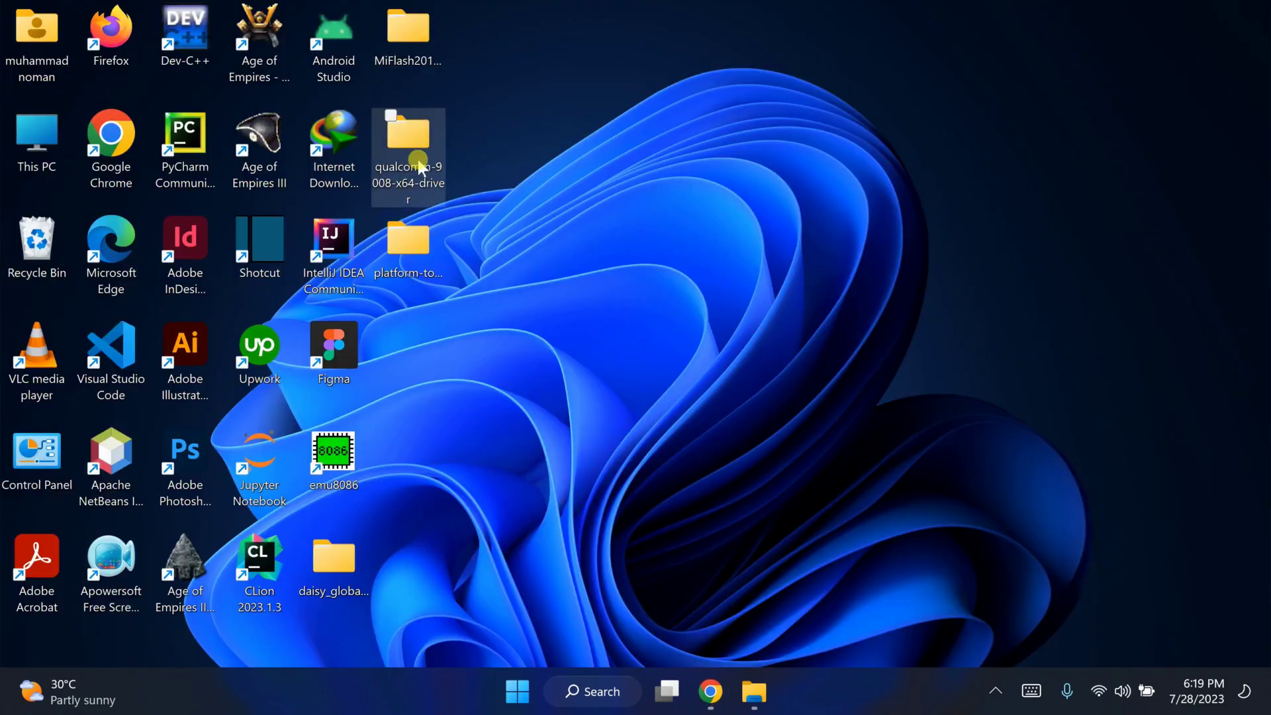
pyautogui.click(324, 612)
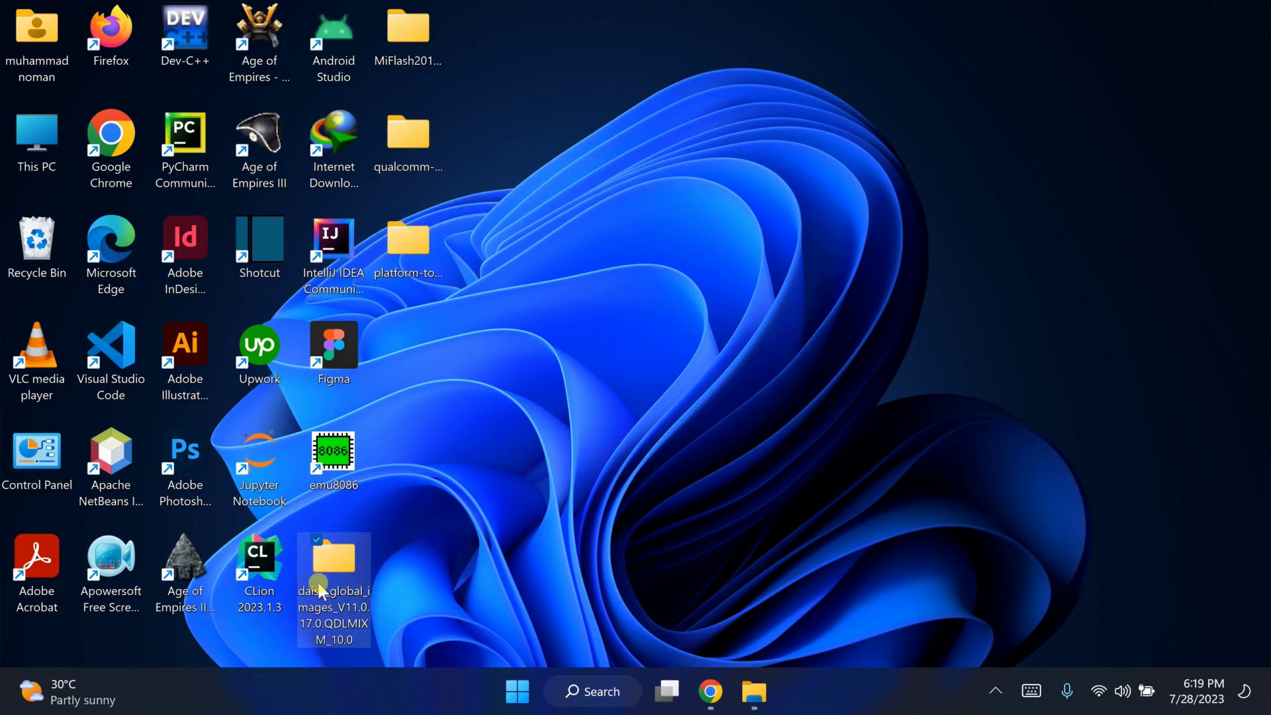
pyautogui.moveTo(327, 581)
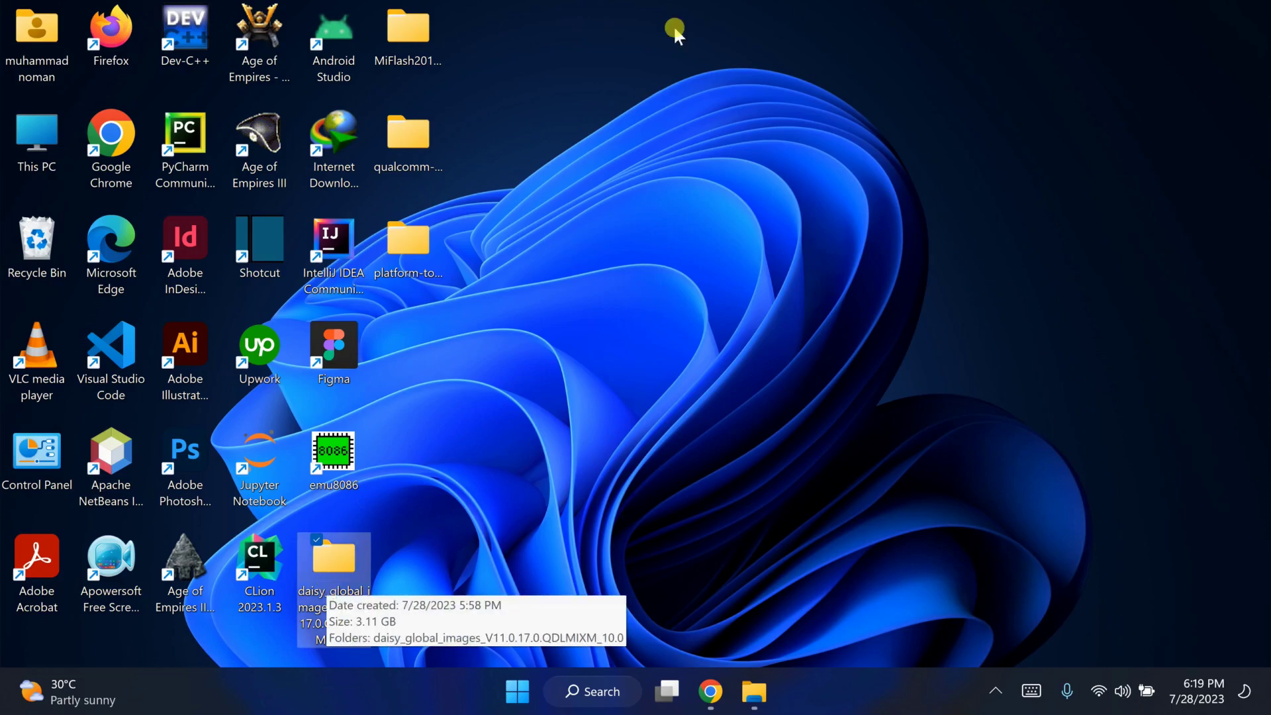
pyautogui.click(411, 83)
# Launch the XiaoMiFlash application from the inner MiFlash20181115 folder on the desktop
pyautogui.moveTo(423, 78)
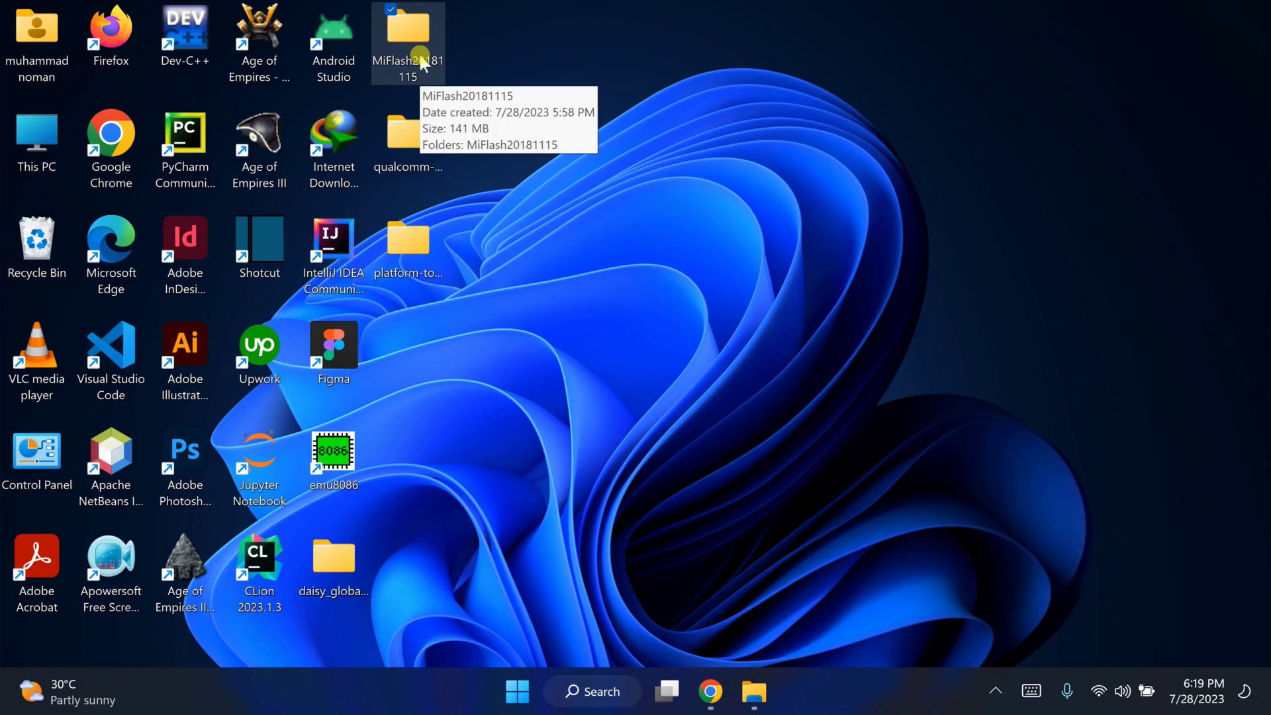
pyautogui.doubleClick(419, 74)
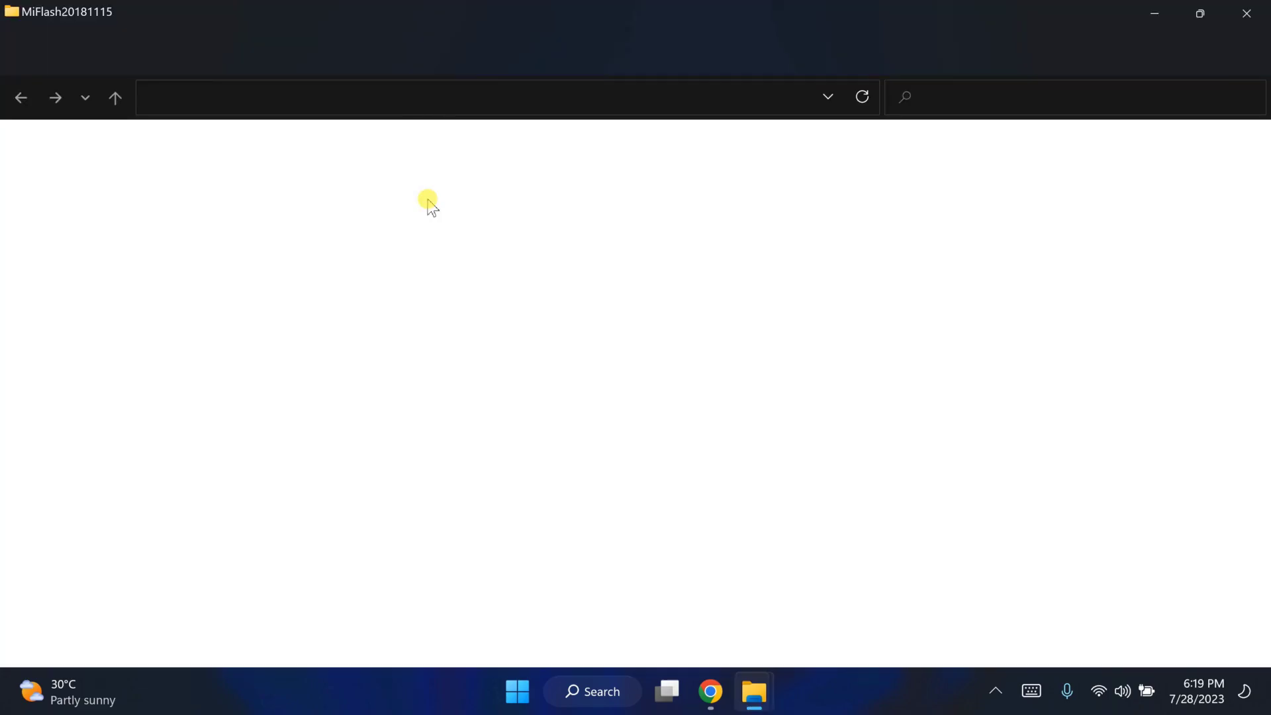
pyautogui.doubleClick(269, 163)
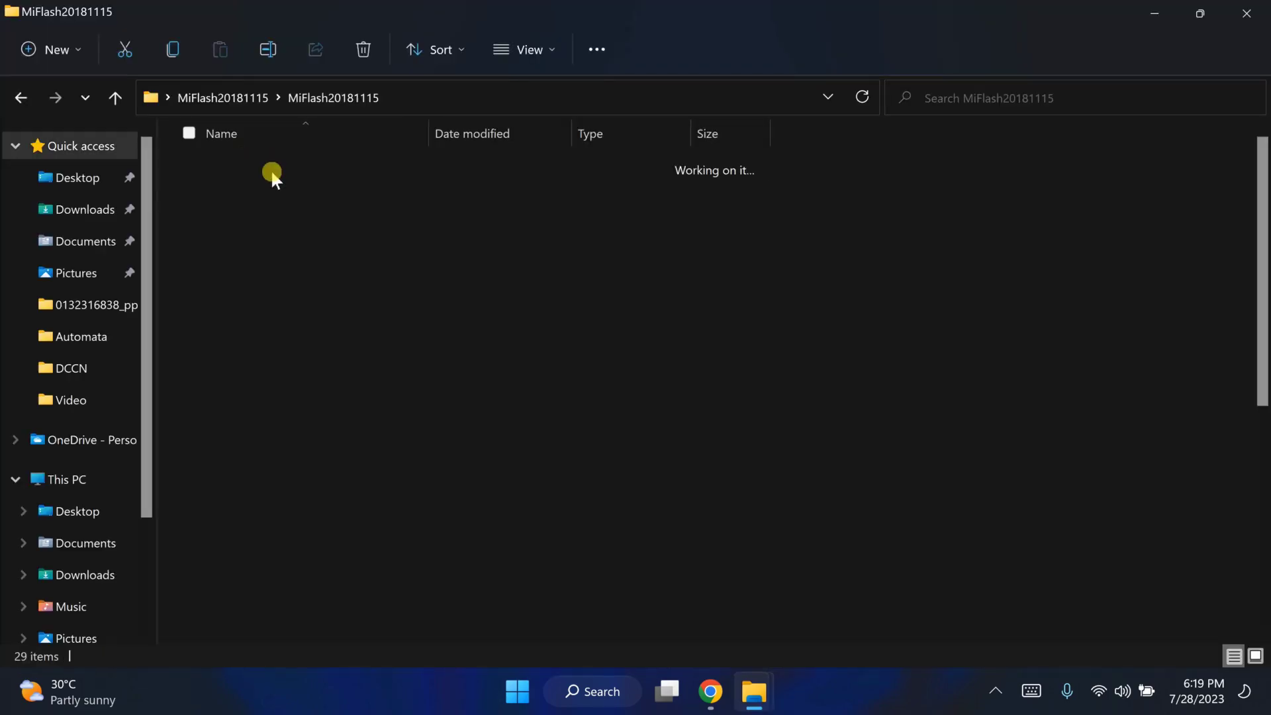
pyautogui.scroll(-5, 440, 576)
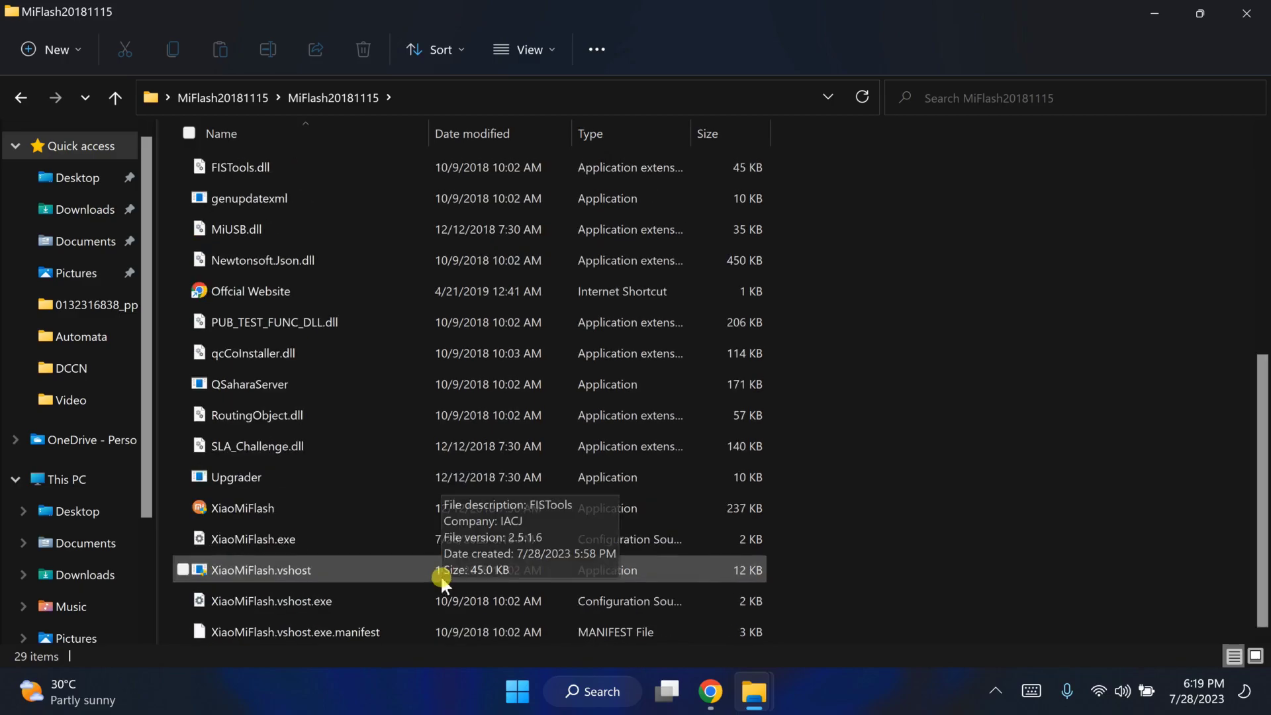
pyautogui.click(348, 514)
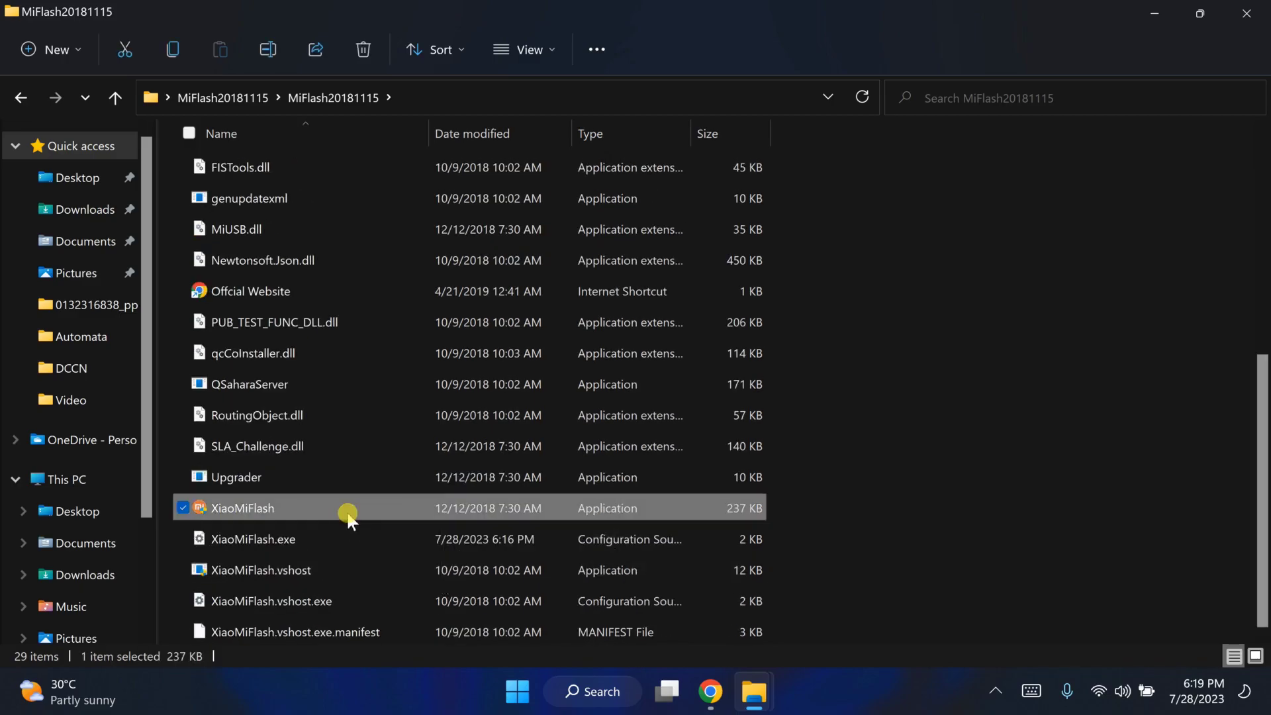
pyautogui.doubleClick(347, 514)
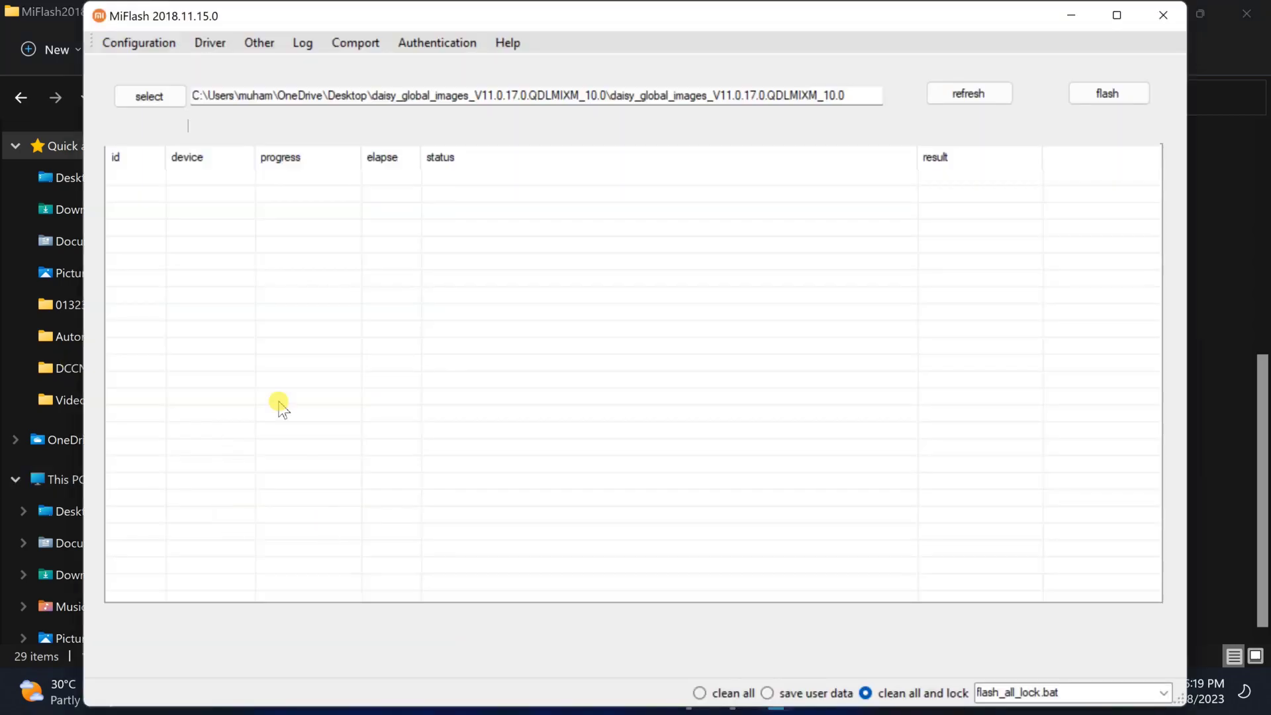
# Set the firmware path in MiFlash to the desktop folder daisy_global_images_V11.0.17.0.QDLMIXM_10.0 and dismiss the message
pyautogui.moveTo(809, 3); pyautogui.dragTo(806, 76)
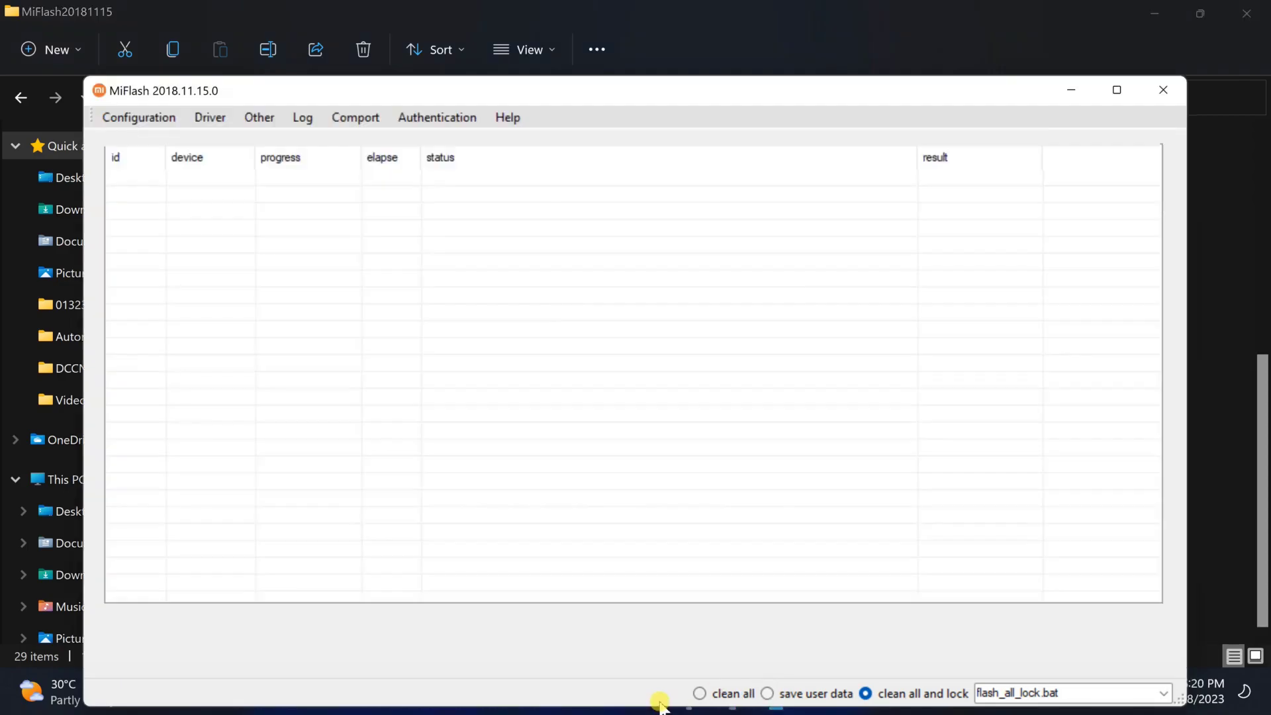
pyautogui.moveTo(570, 78); pyautogui.dragTo(577, 1)
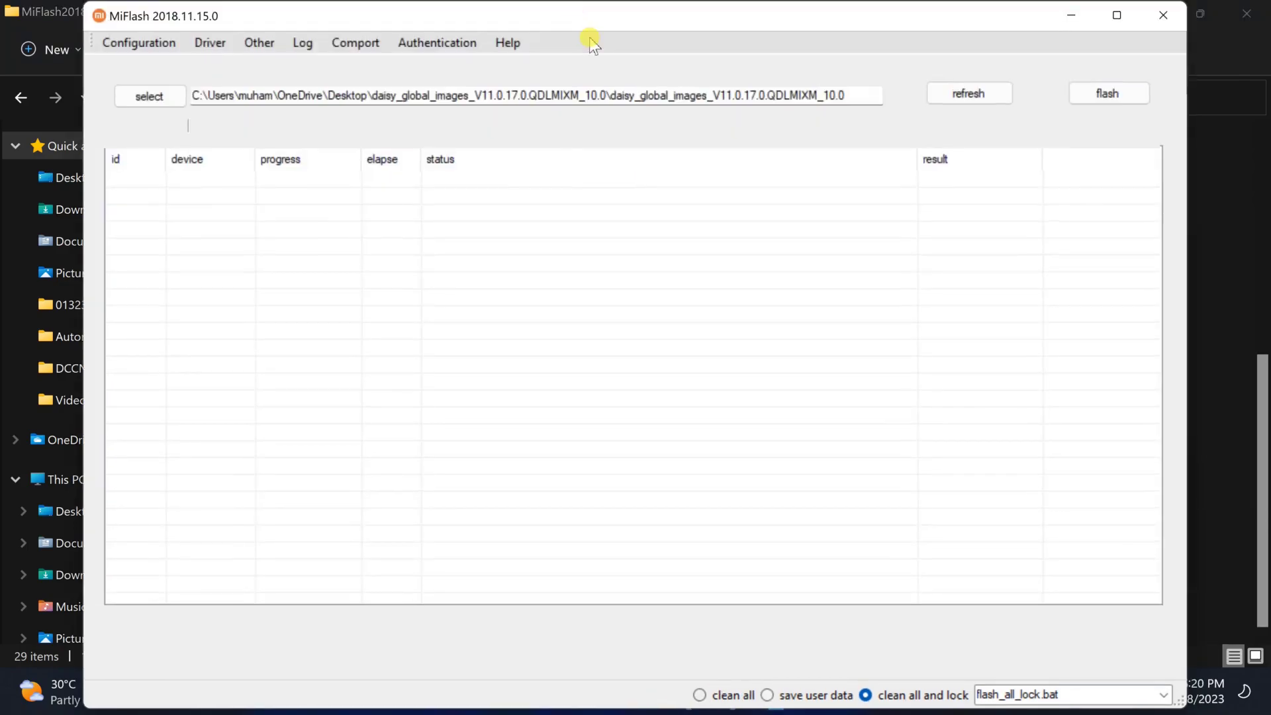
pyautogui.click(173, 94)
pyautogui.scroll(-2, 695, 381)
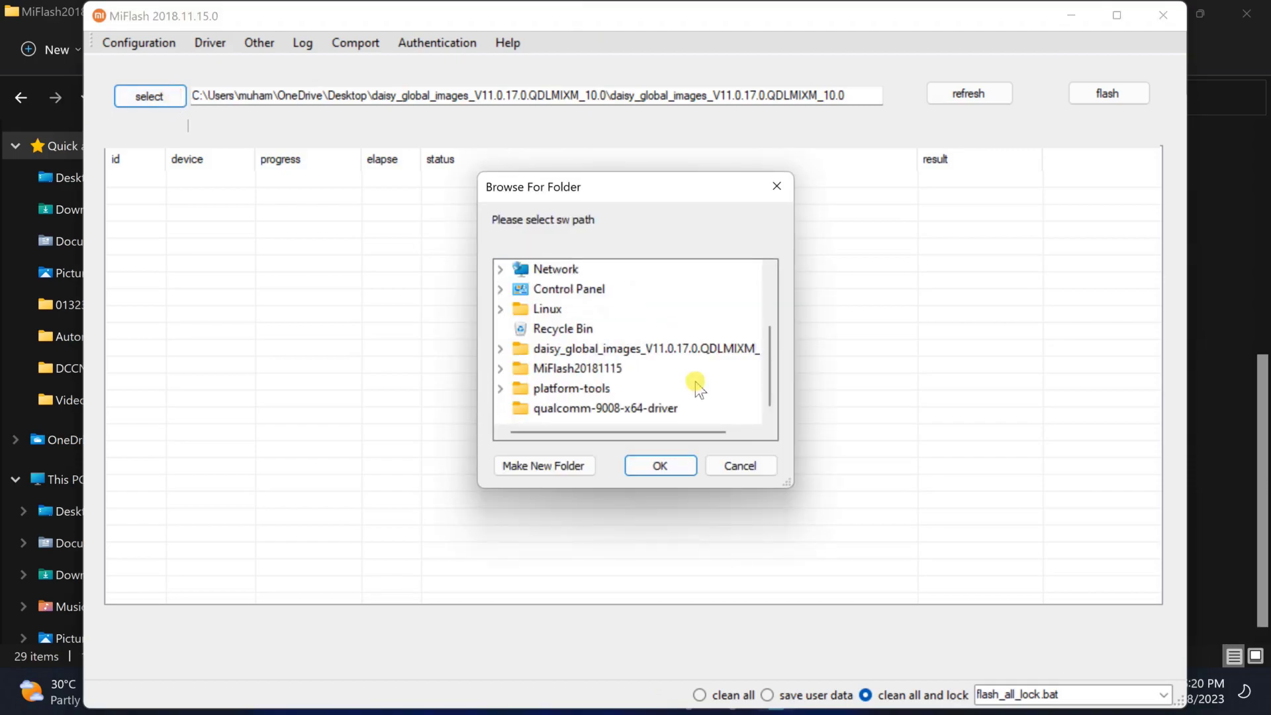
pyautogui.click(633, 347)
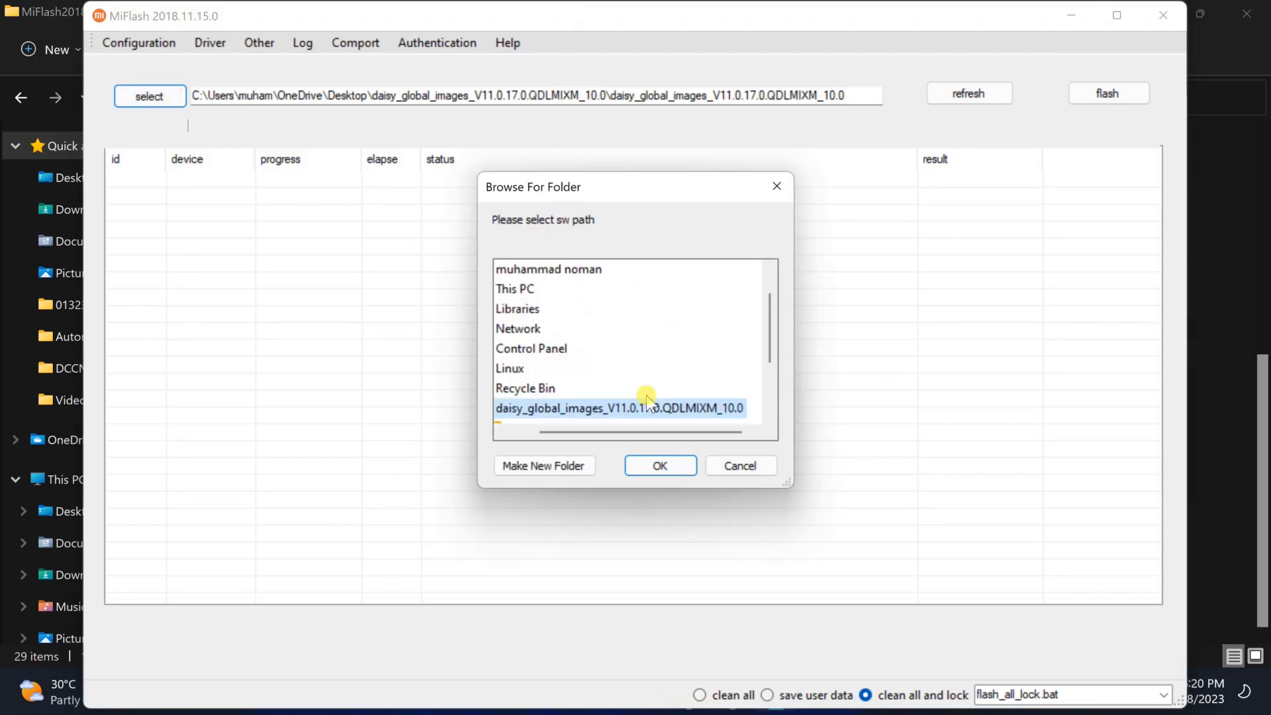
pyautogui.click(647, 465)
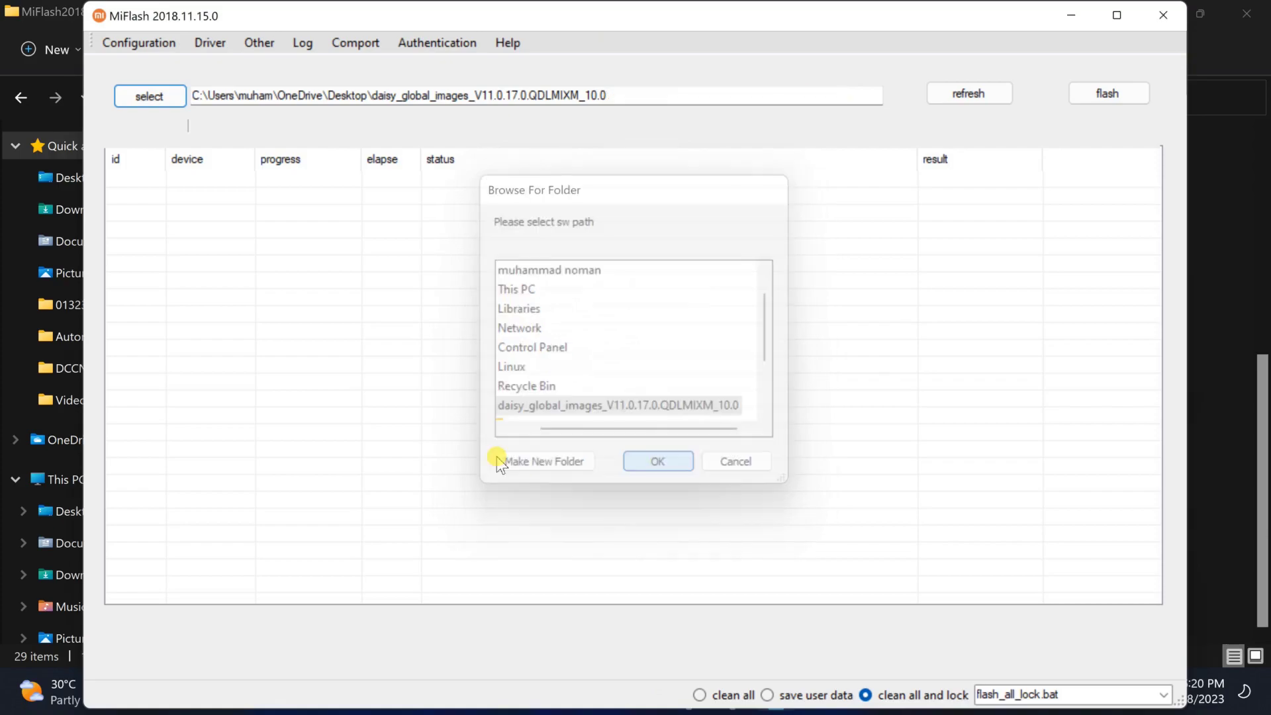
pyautogui.click(665, 404)
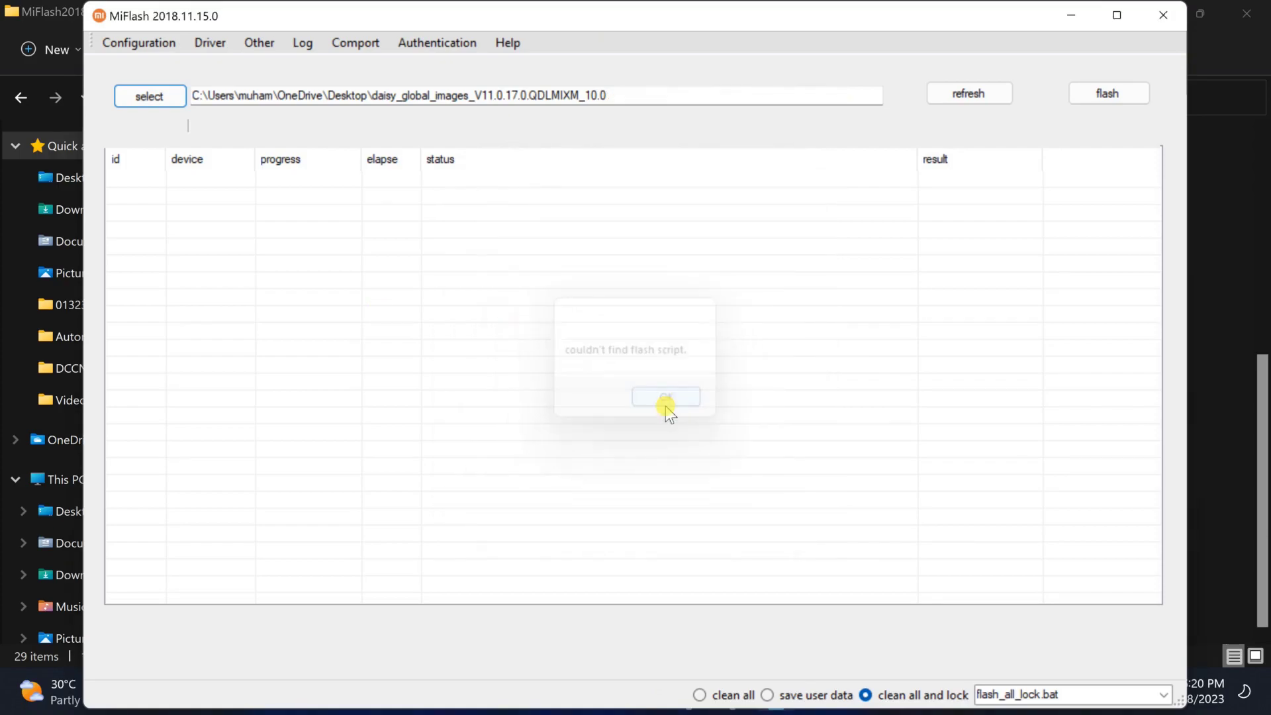
# Refresh the device list, try to flash the connected phone with flash_all_lock.bat, and close MiFlash
pyautogui.click(998, 99)
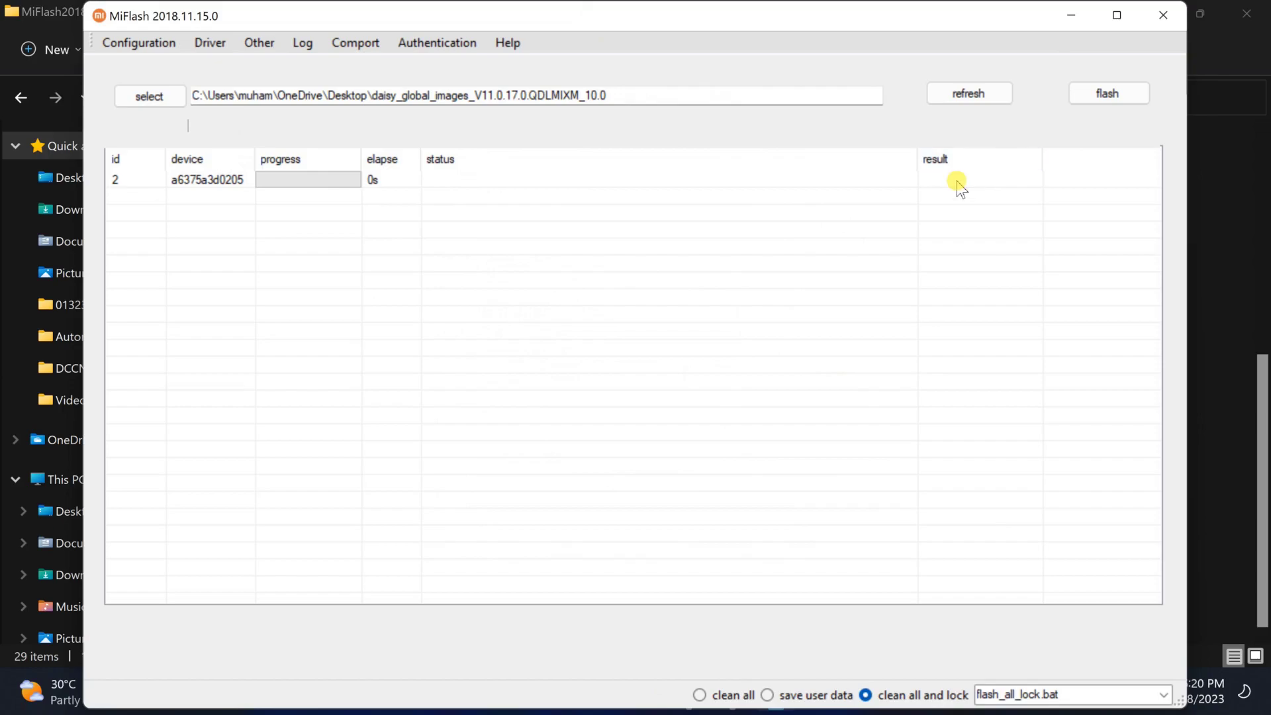
pyautogui.click(1118, 92)
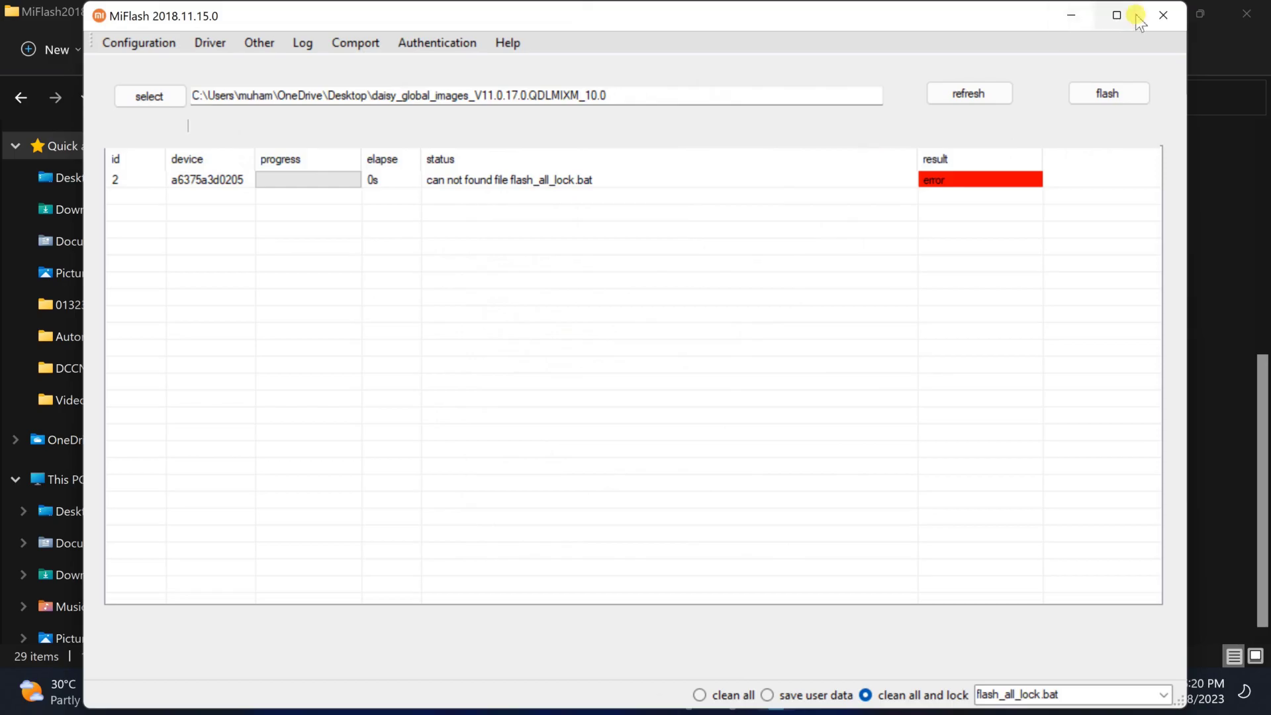
pyautogui.click(1163, 15)
pyautogui.click(608, 693)
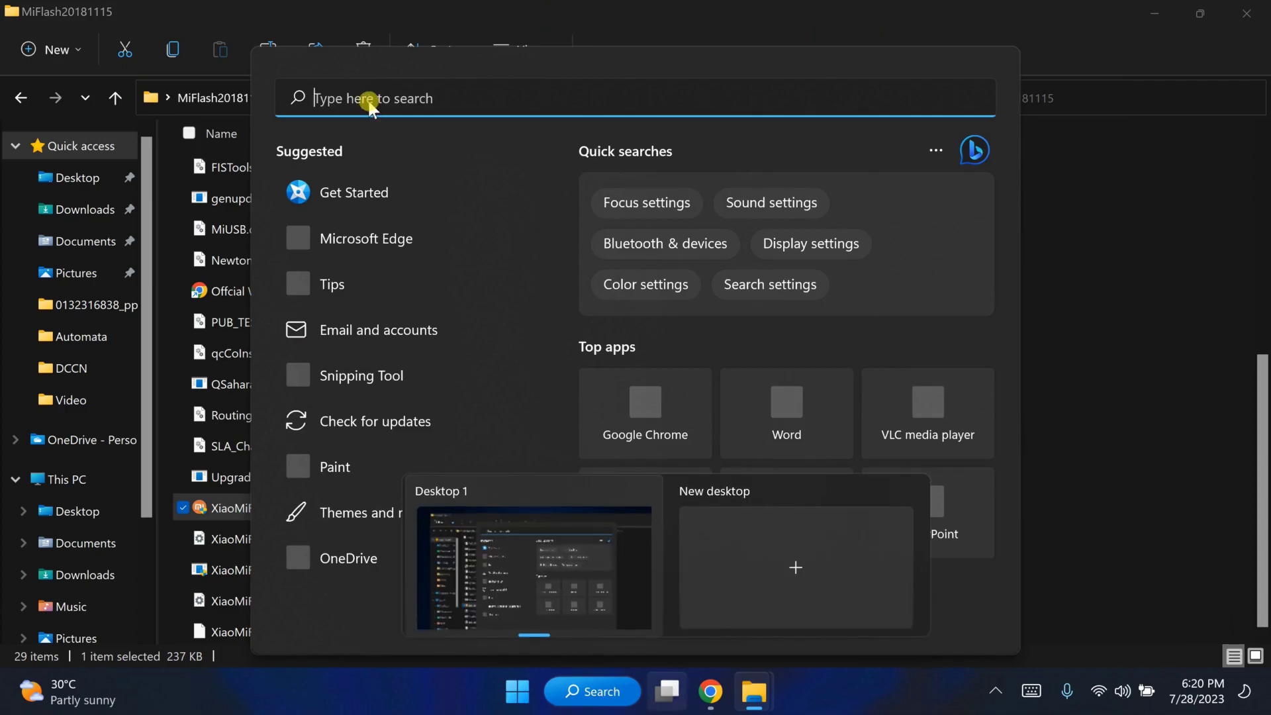
pyautogui.write('c')
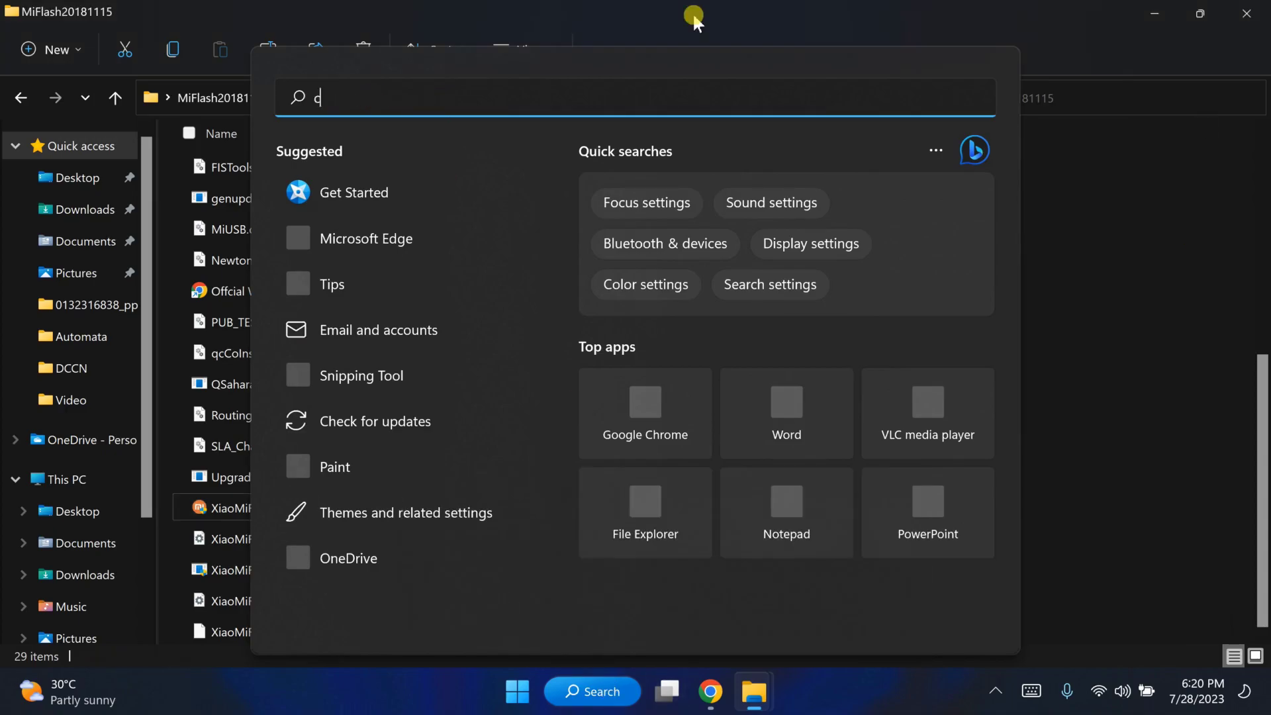
pyautogui.click(693, 20)
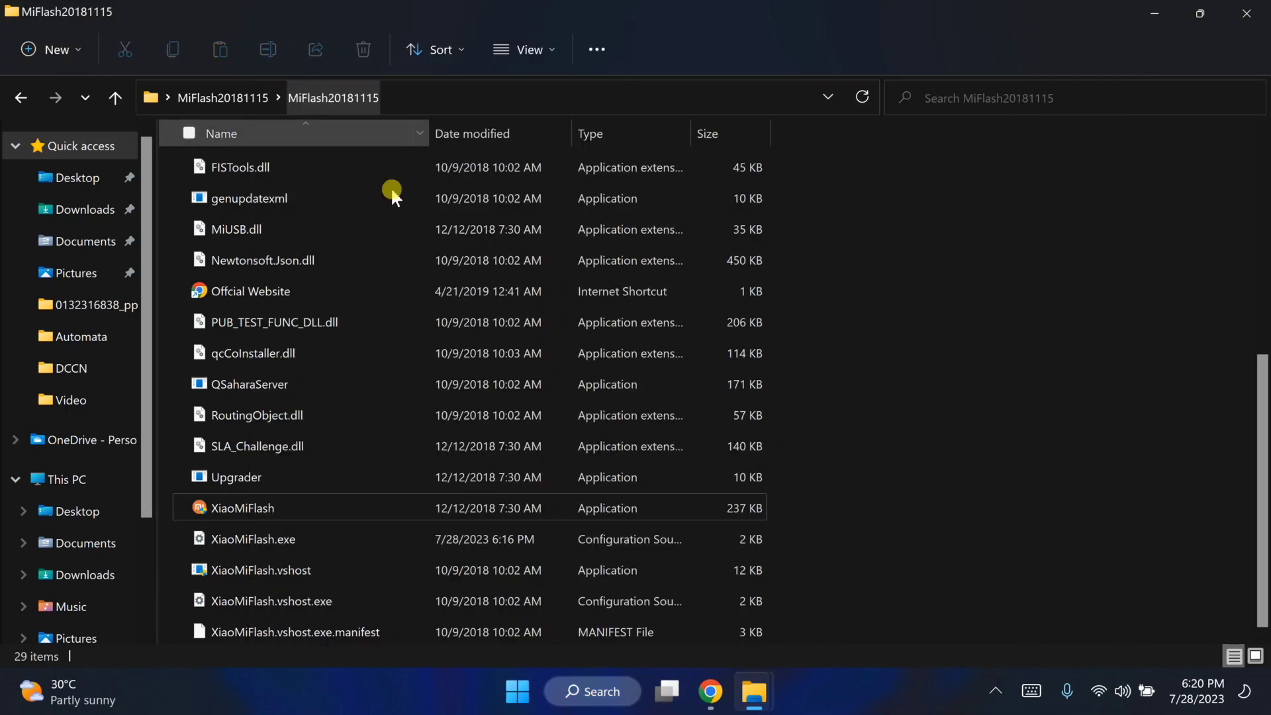
# Search Windows for cmd and launch Command Prompt
pyautogui.click(613, 694)
pyautogui.write('cd')
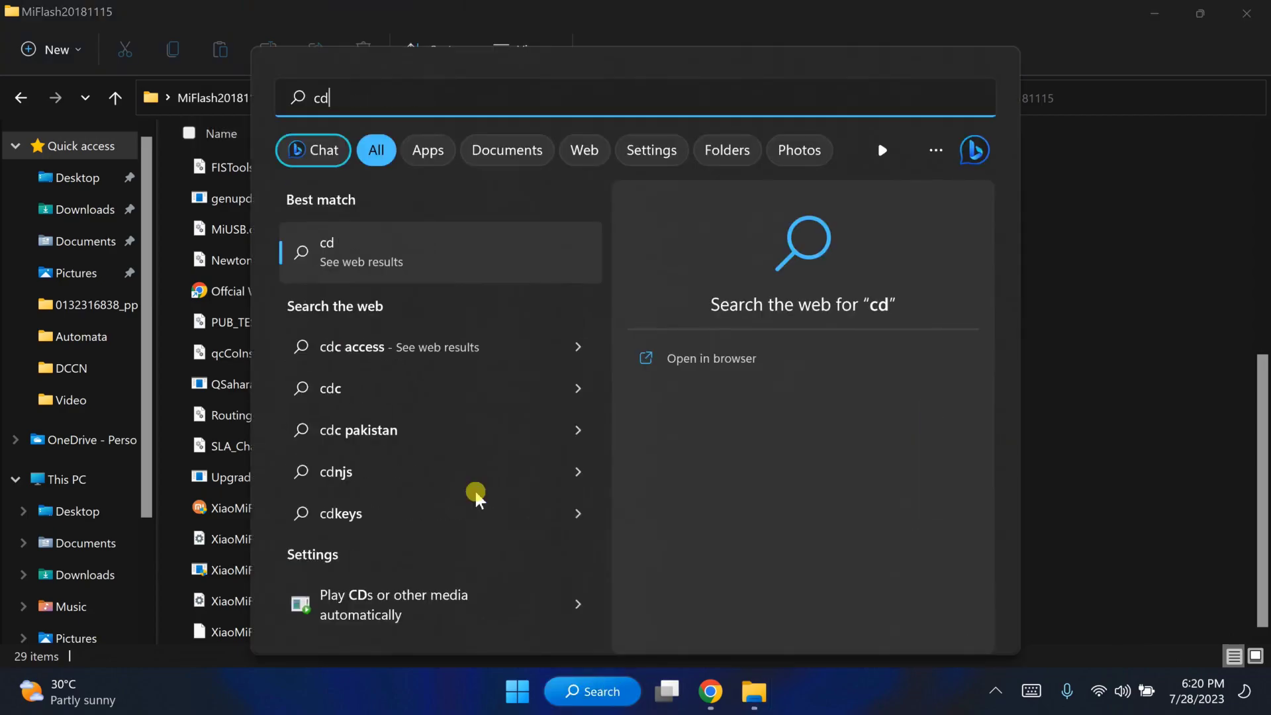
pyautogui.press('BackSpace')
pyautogui.write('md')
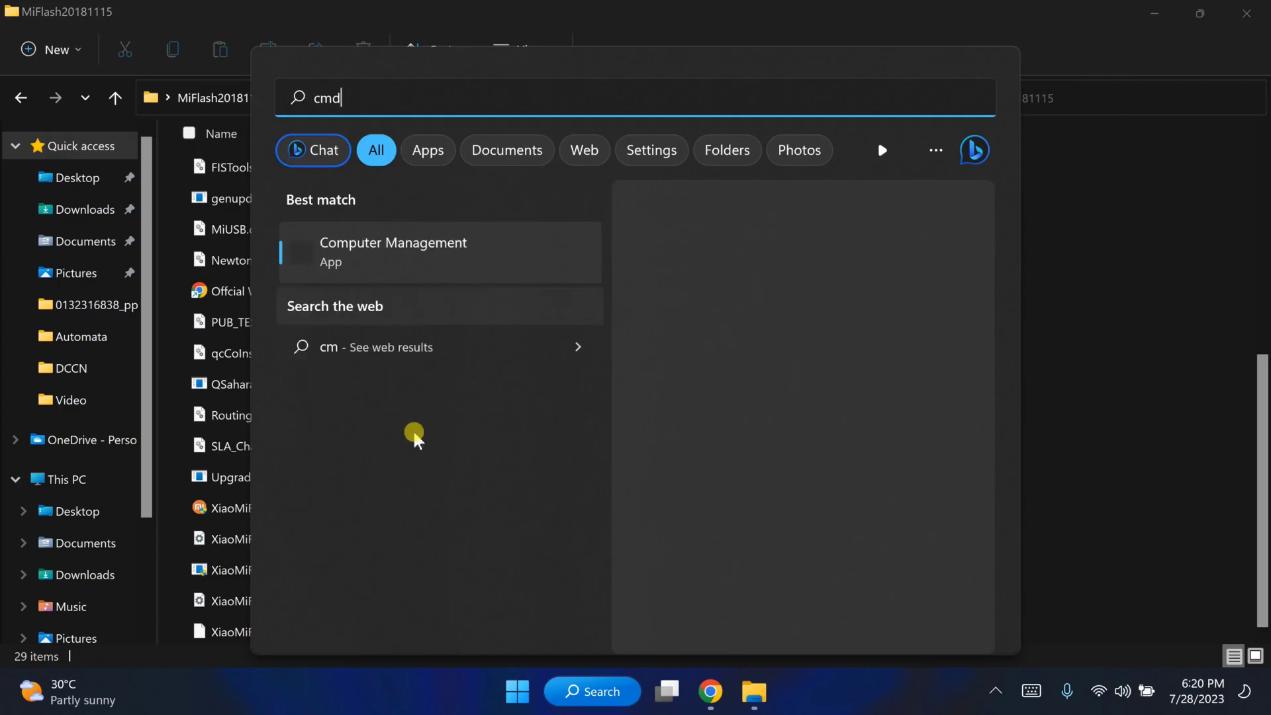
pyautogui.click(391, 270)
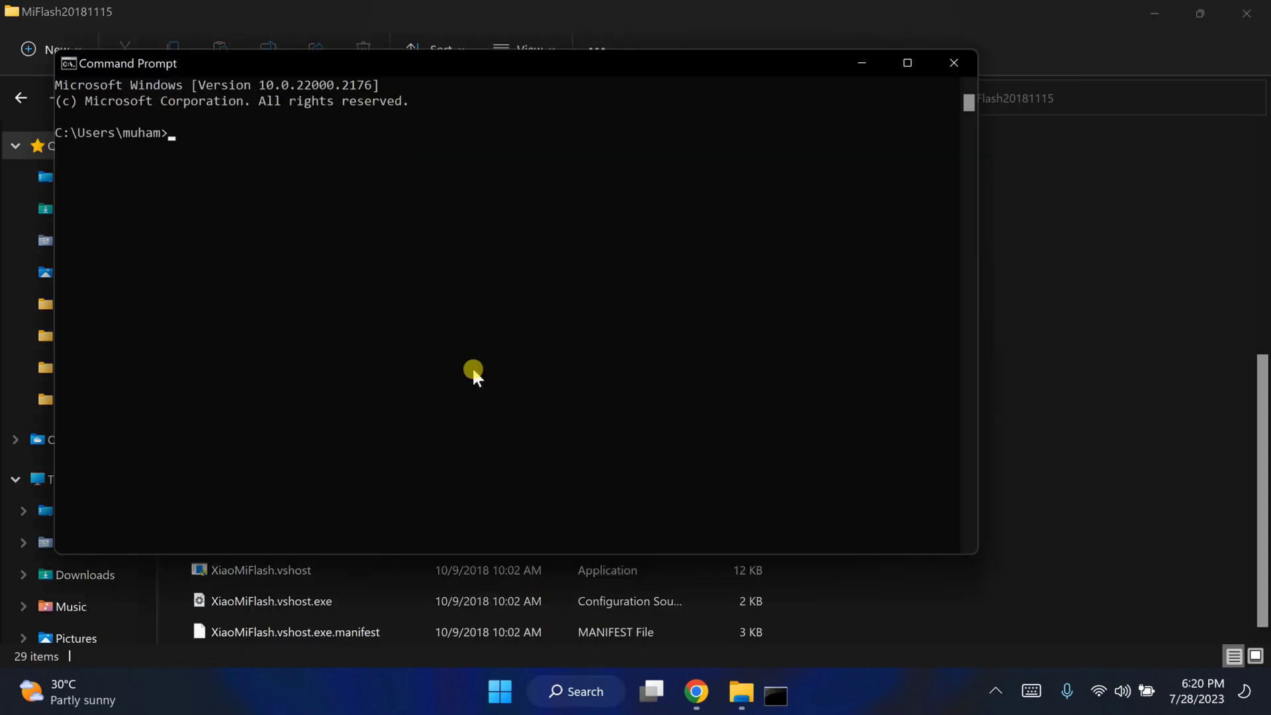
# Write the command fastboot oem unlock at the prompt without running it, and close Command Prompt
pyautogui.write('fastboot oem unlock')
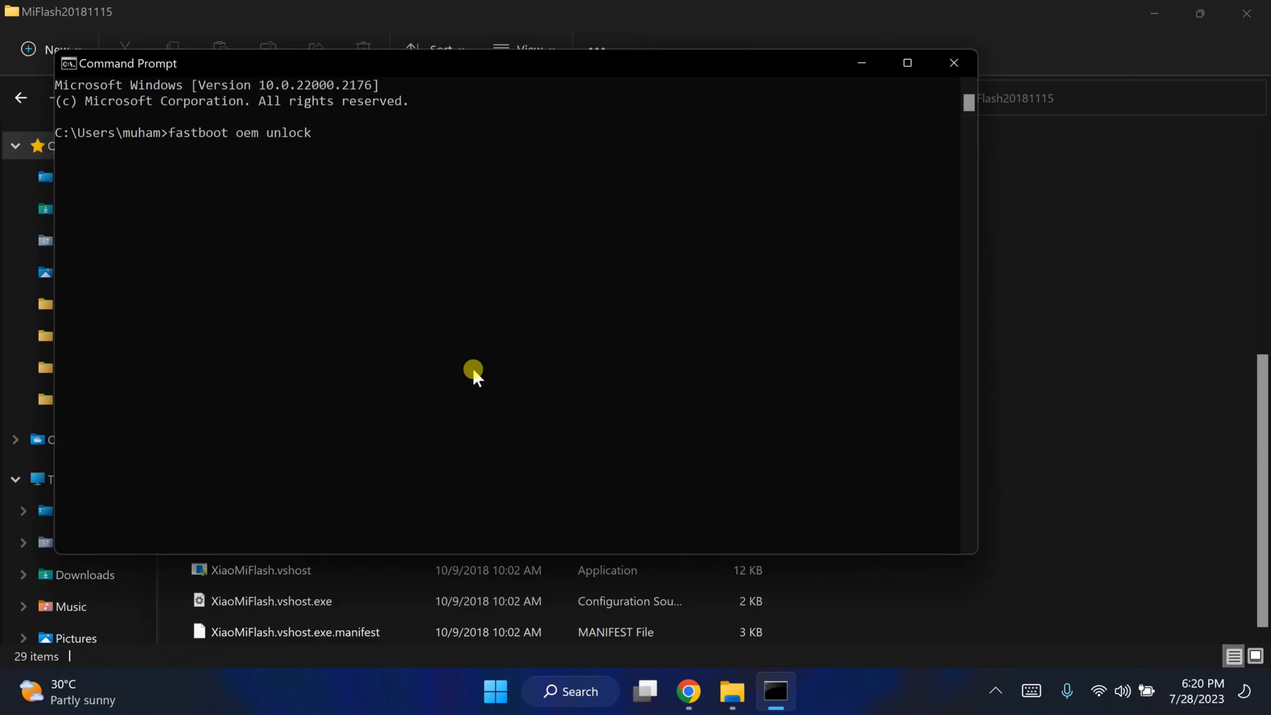
pyautogui.keyDown('ctrl'); pyautogui.scroll(2, 474, 376); pyautogui.keyUp('ctrl')
pyautogui.scroll(2, 475, 372)
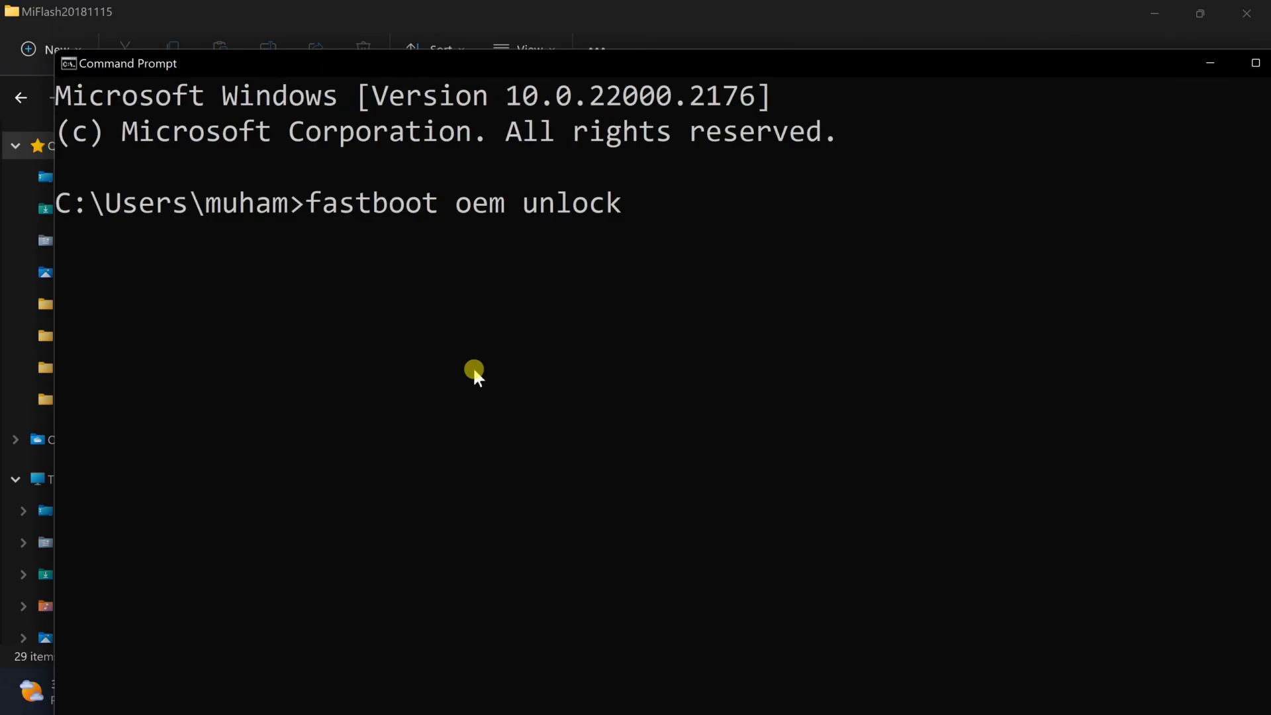
pyautogui.scroll(-4, 473, 372)
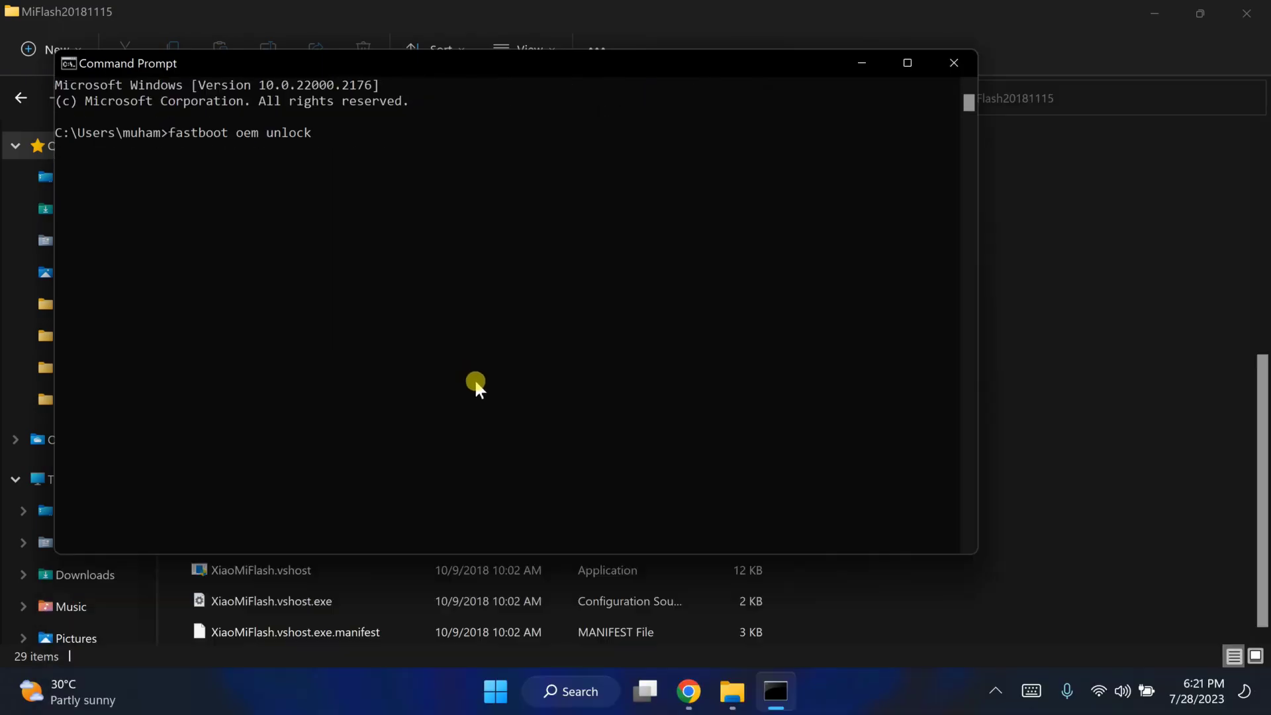
pyautogui.scroll(-1, 476, 386)
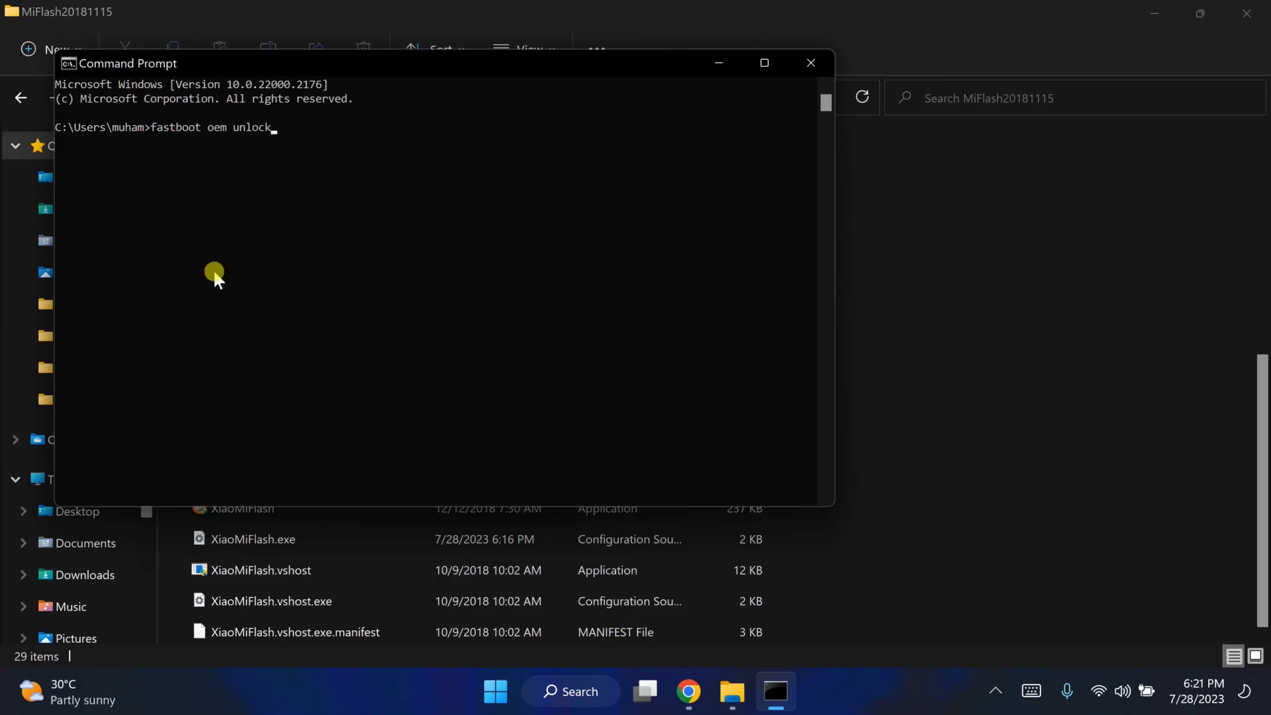
pyautogui.click(813, 55)
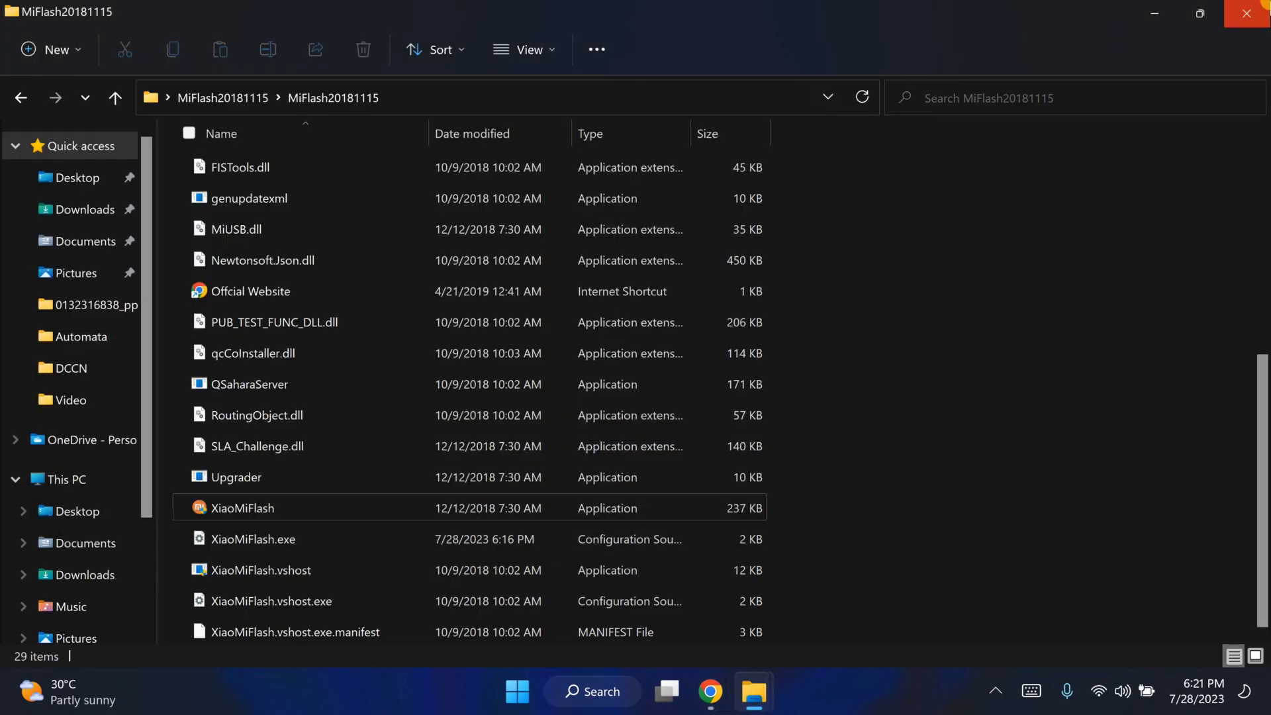
# Close the MiFlash20181115 folder window and search Google for "edl mode" in the incognito Chrome window
pyautogui.click(1246, 9)
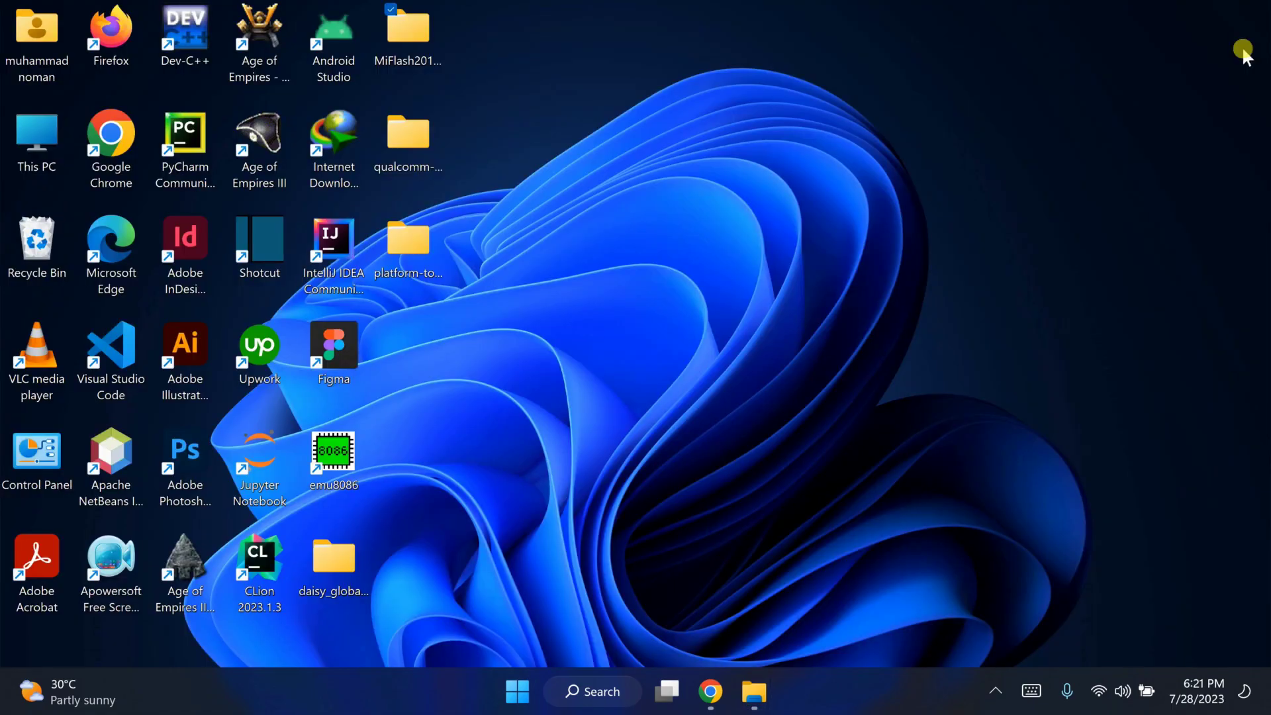
pyautogui.moveTo(712, 704)
pyautogui.click(813, 612)
pyautogui.click(504, 18)
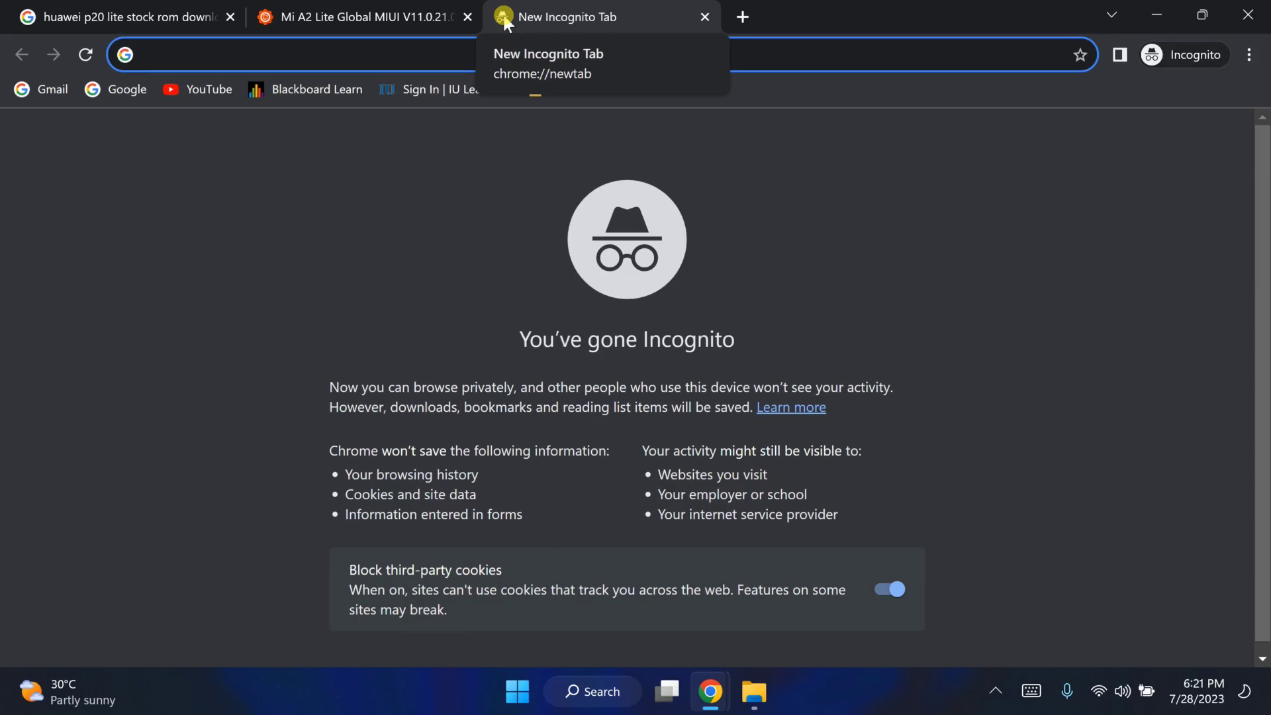
pyautogui.write('edl')
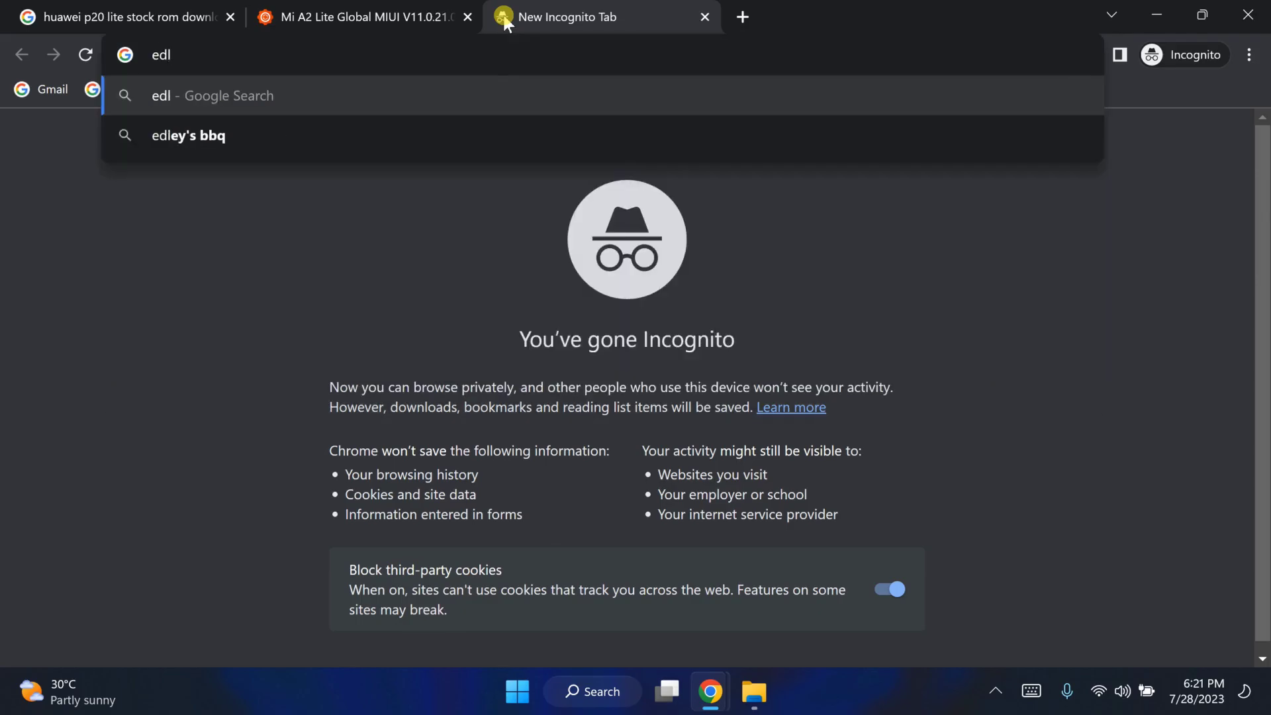
pyautogui.write(' mode')
pyautogui.press('Return')
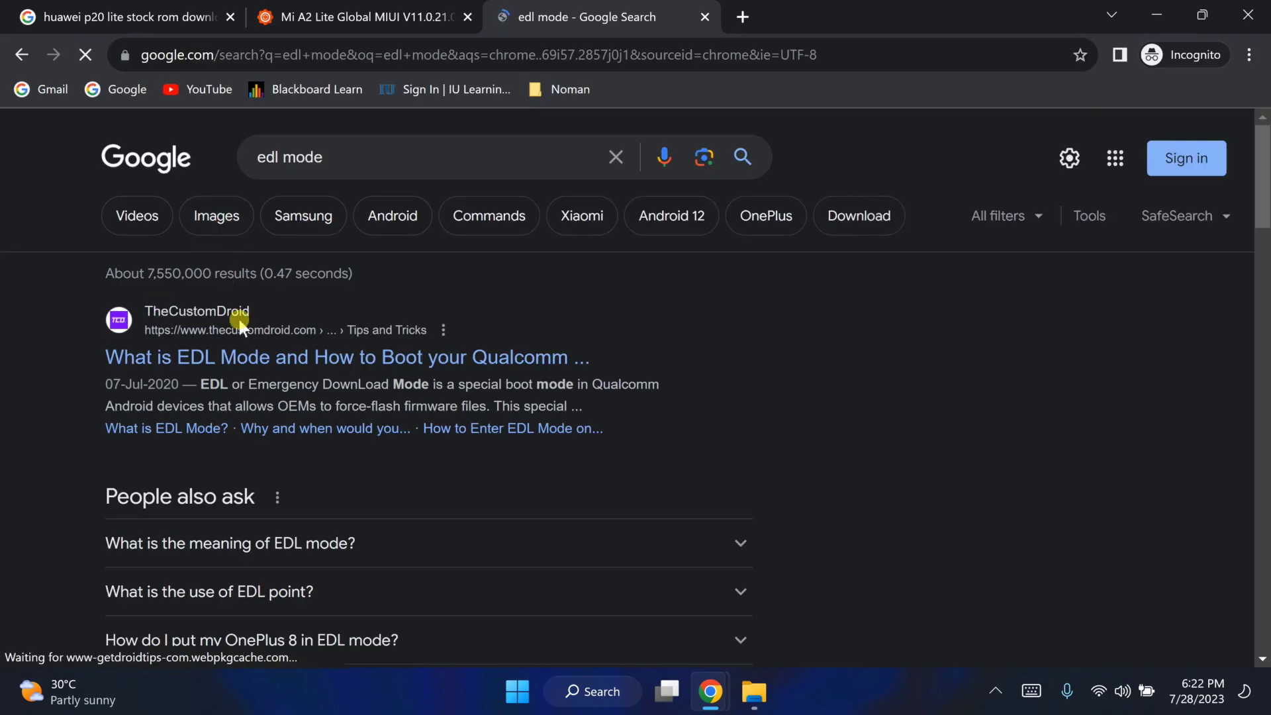
# Show the image results for edl mode and browse them for ways to boot a device into EDL mode
pyautogui.scroll(-2, 372, 576)
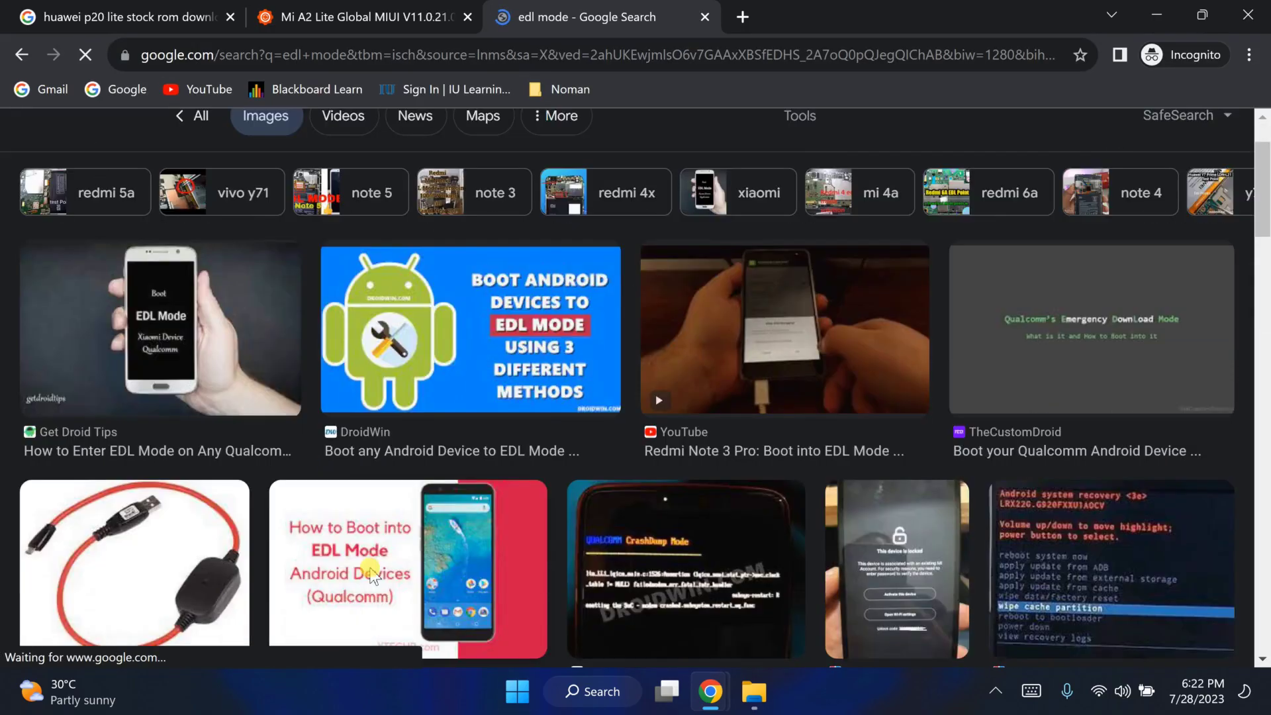
pyautogui.scroll(-1, 372, 575)
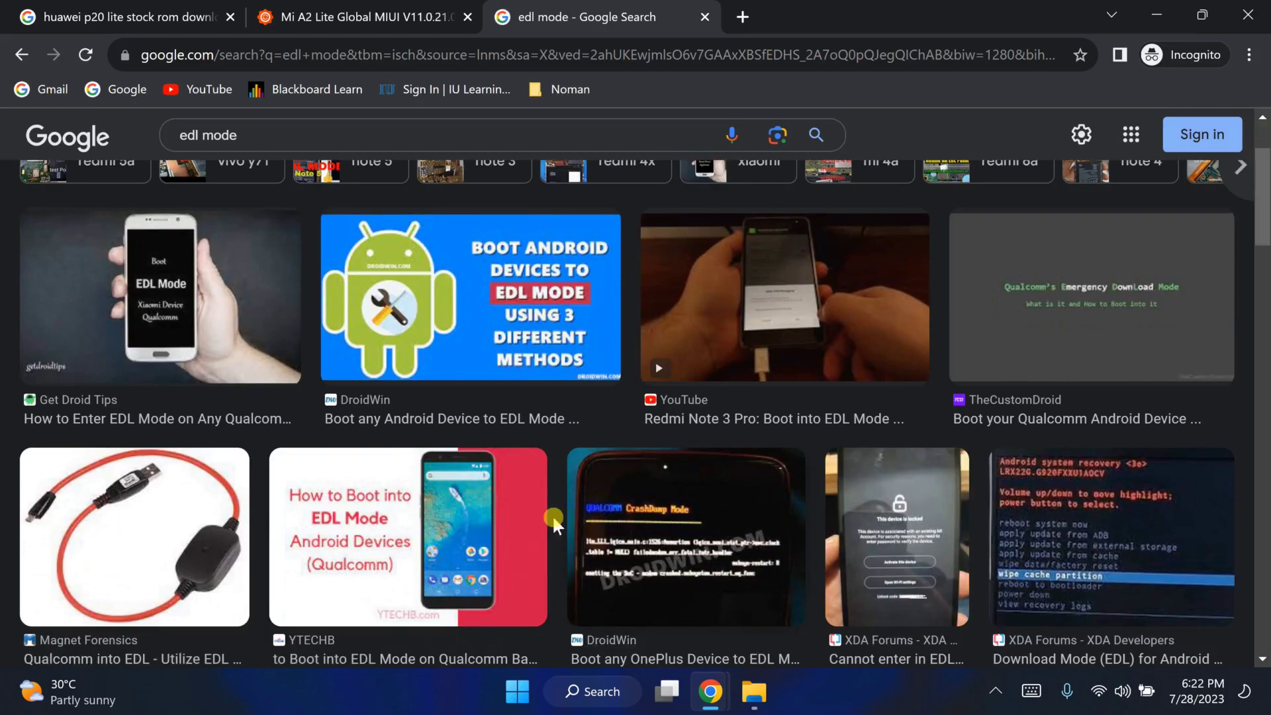
pyautogui.scroll(-2, 552, 515)
pyautogui.scroll(3, 139, 539)
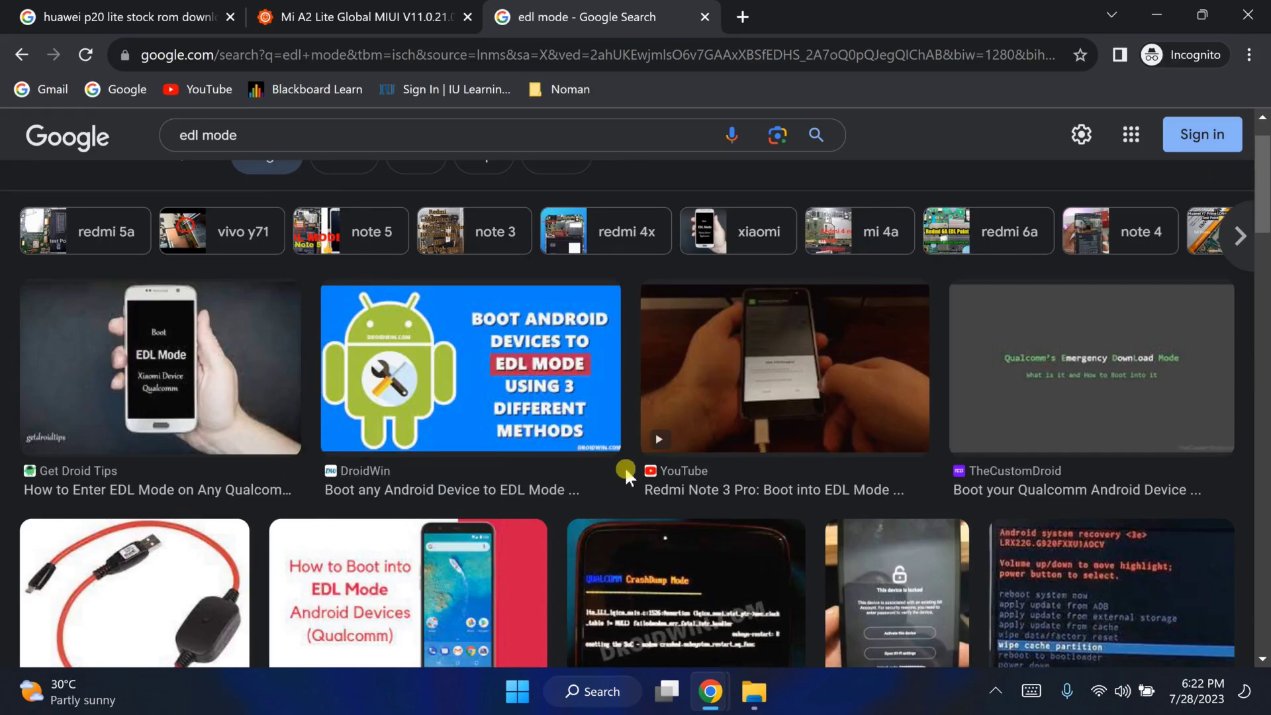
# Search Google for "mi a2 lite points" in a new incognito tab and look through the results
pyautogui.click(744, 16)
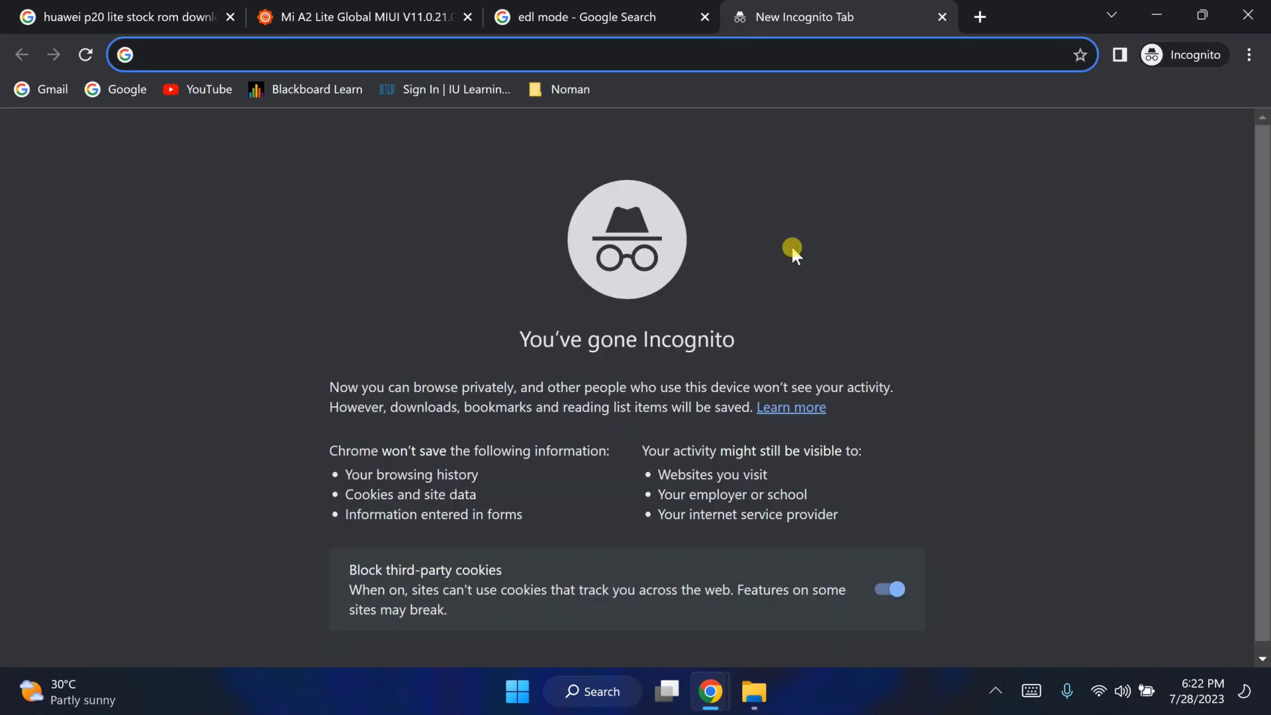
pyautogui.write('mi a2 lite')
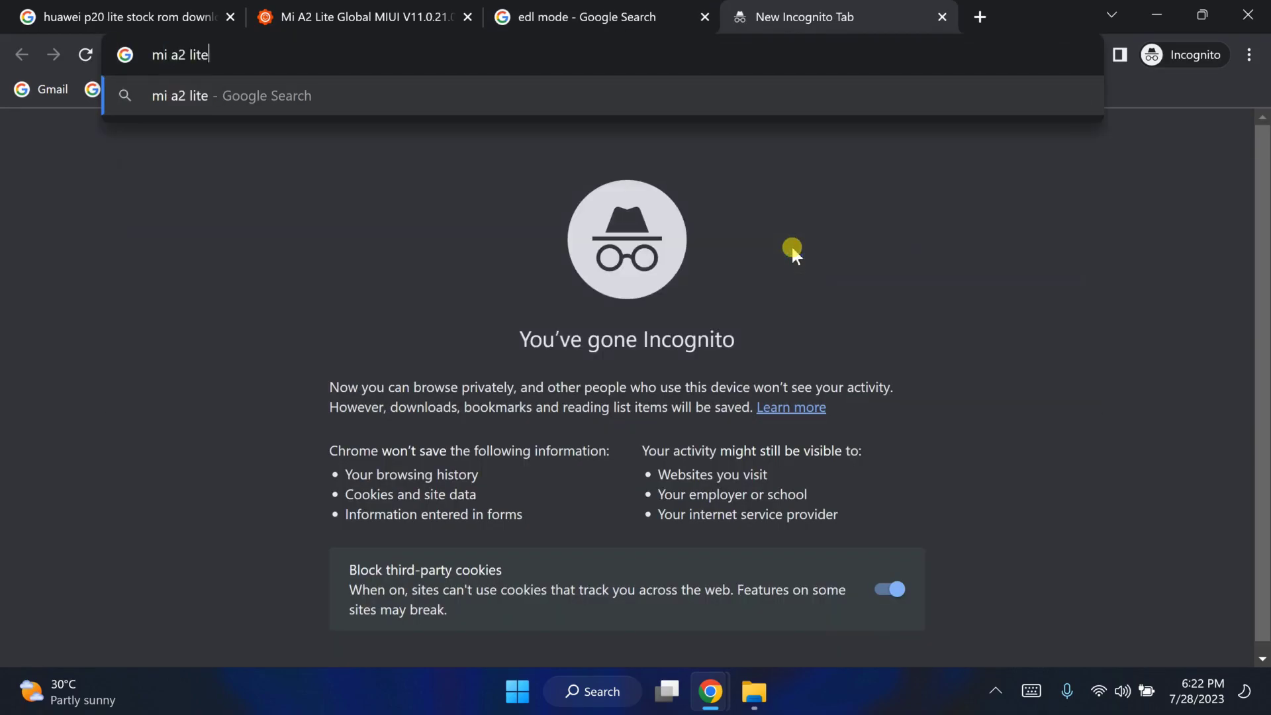
pyautogui.write(' points')
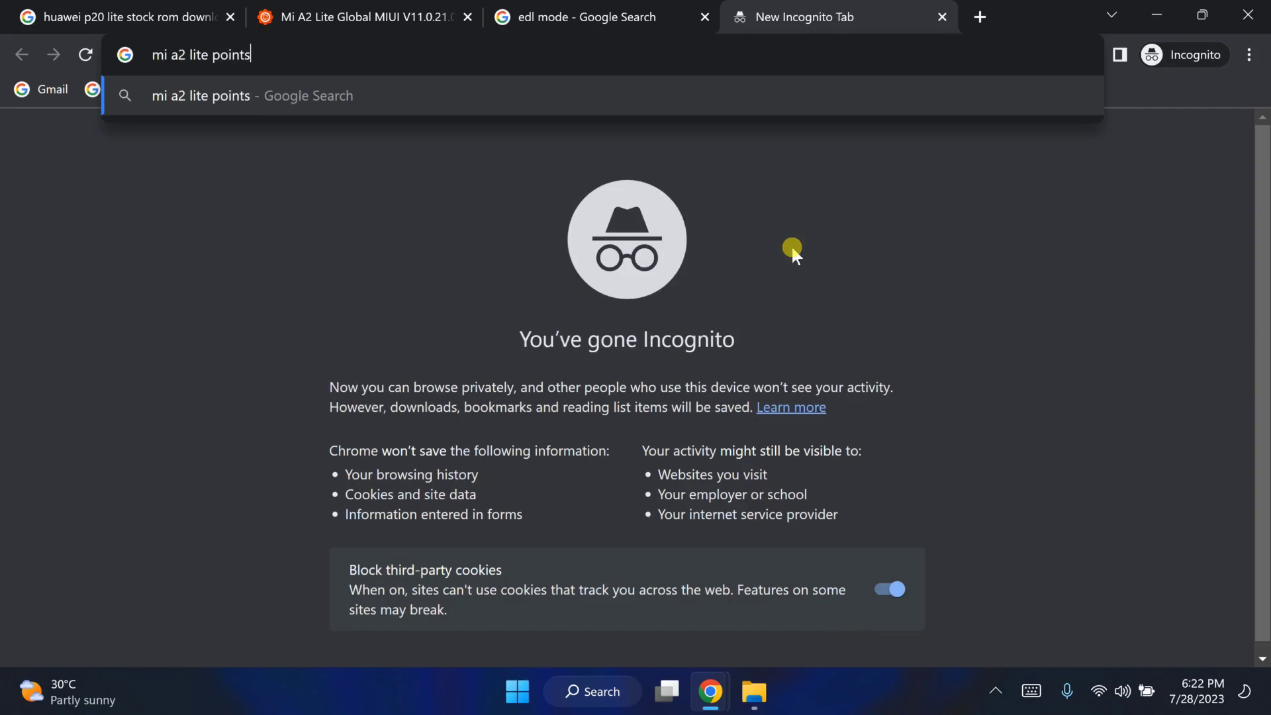
pyautogui.press('Return')
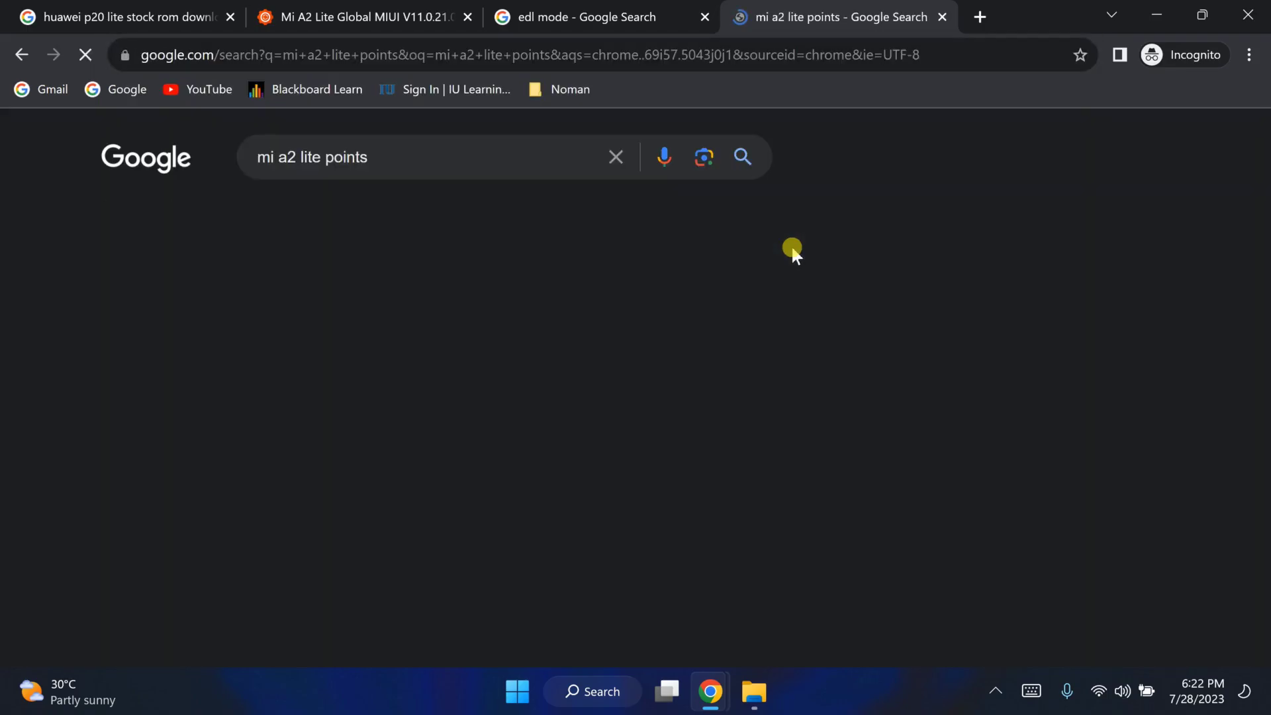
pyautogui.scroll(-5, 615, 417)
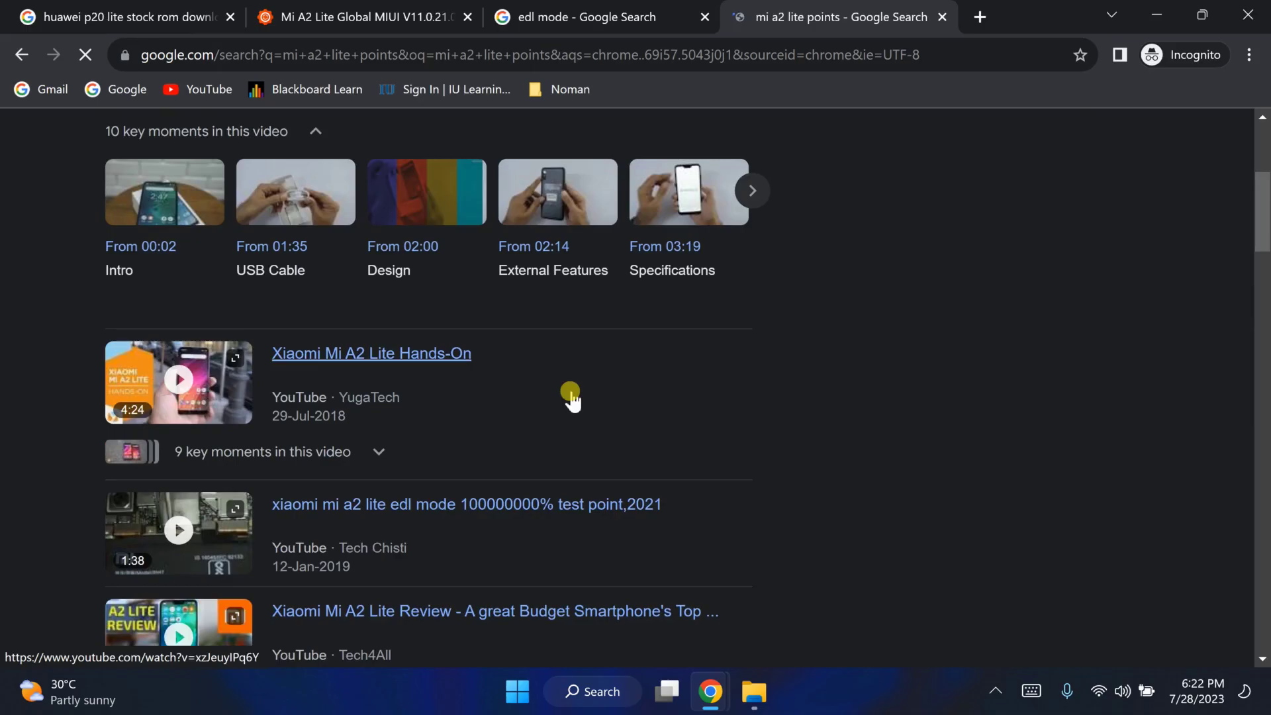
pyautogui.scroll(5, 490, 321)
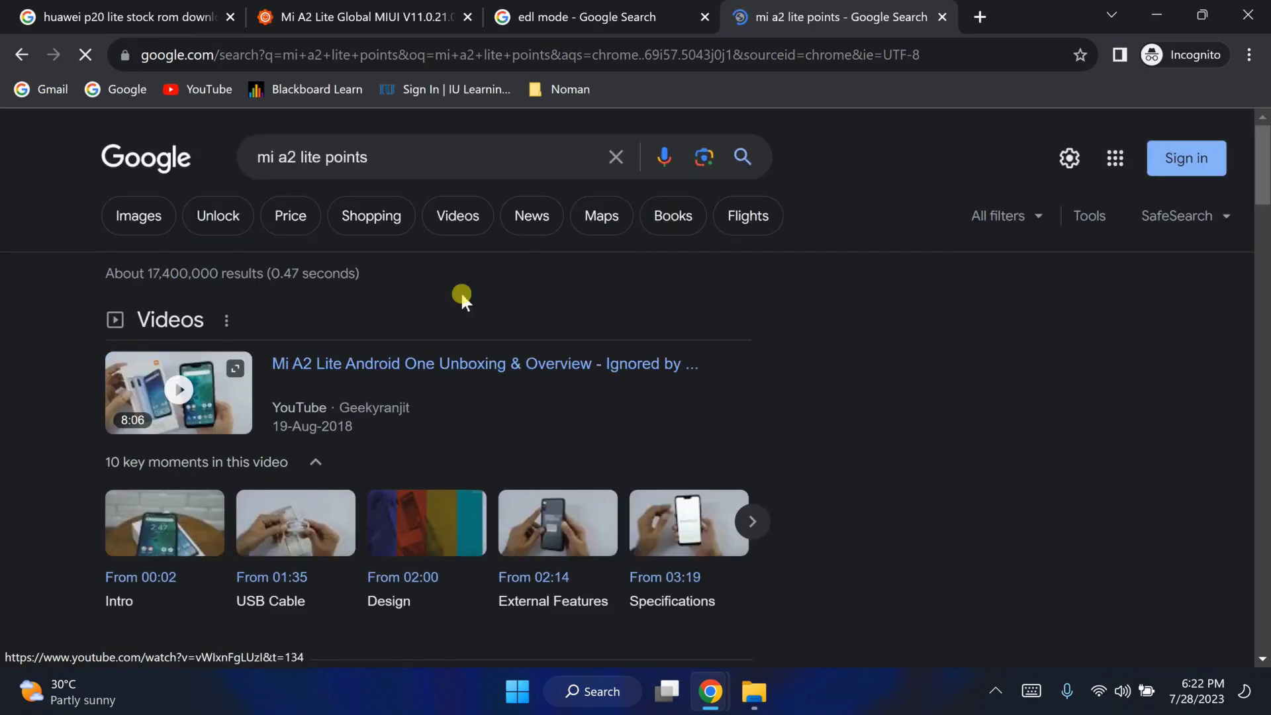
# Refine the Google search to "mi a2 lite test points" and find the ISP Pinout result
pyautogui.click(319, 154)
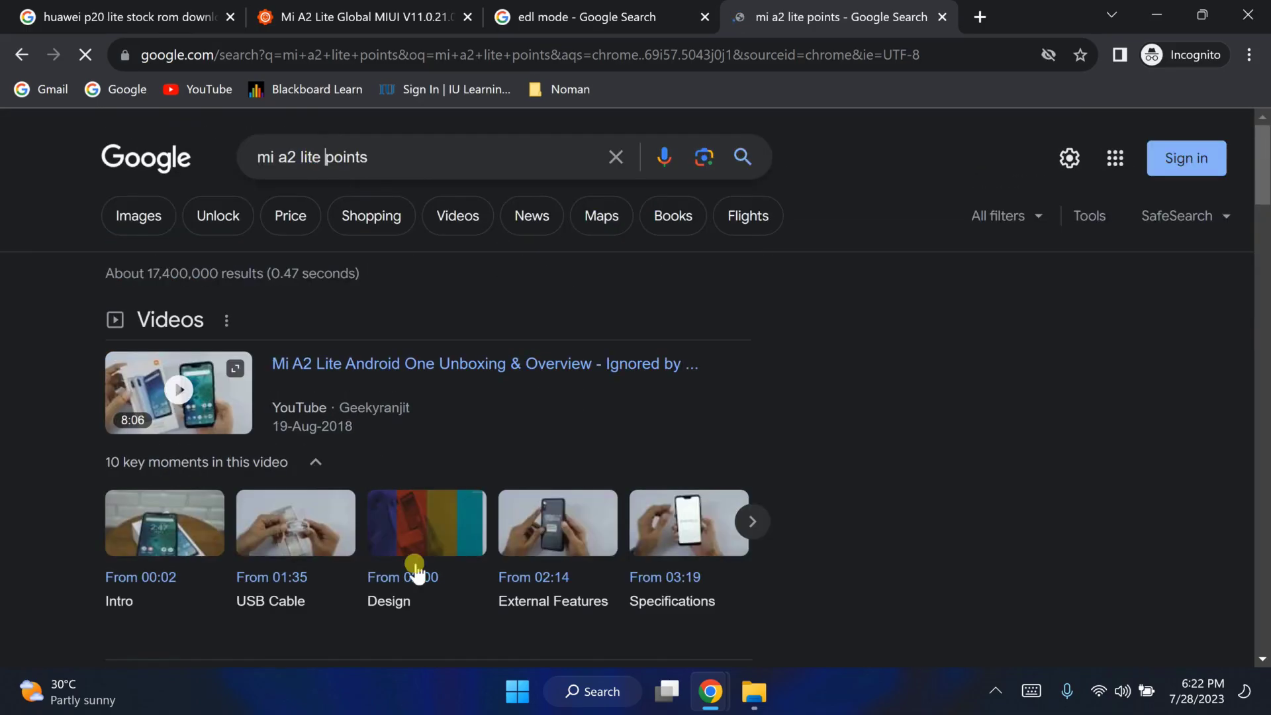
pyautogui.write('test')
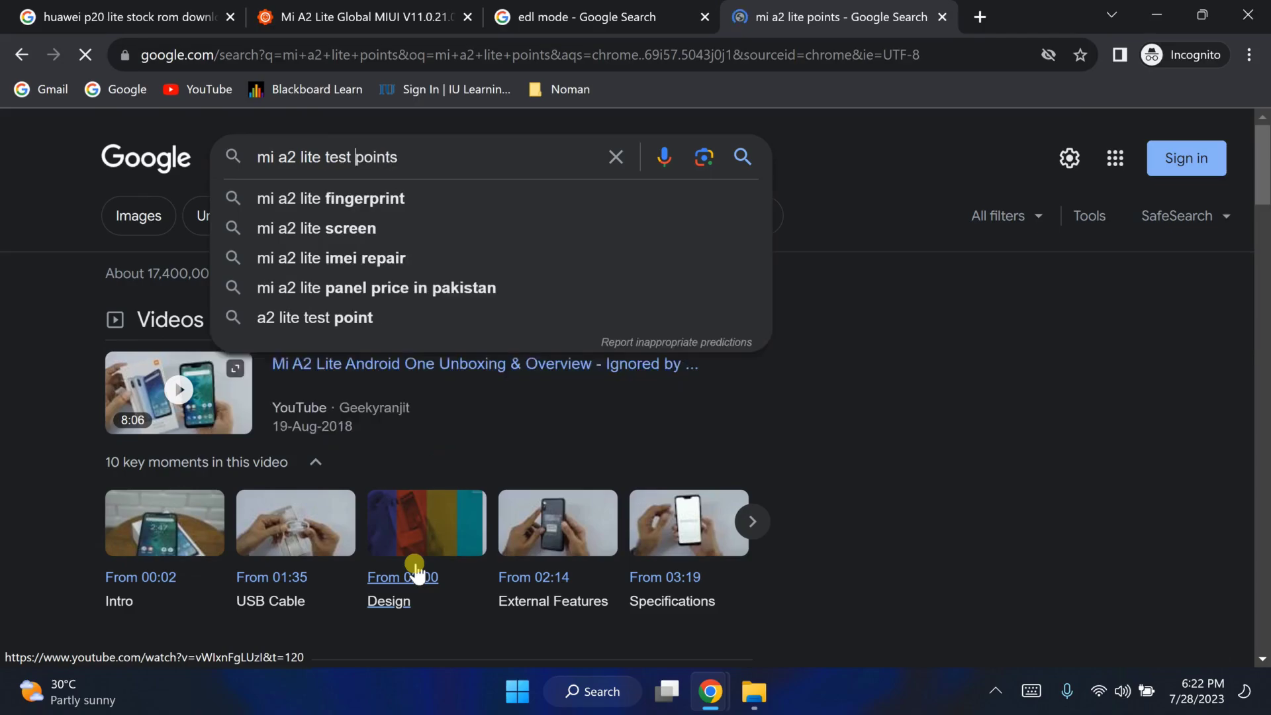
pyautogui.press('Return')
pyautogui.scroll(-10, 421, 502)
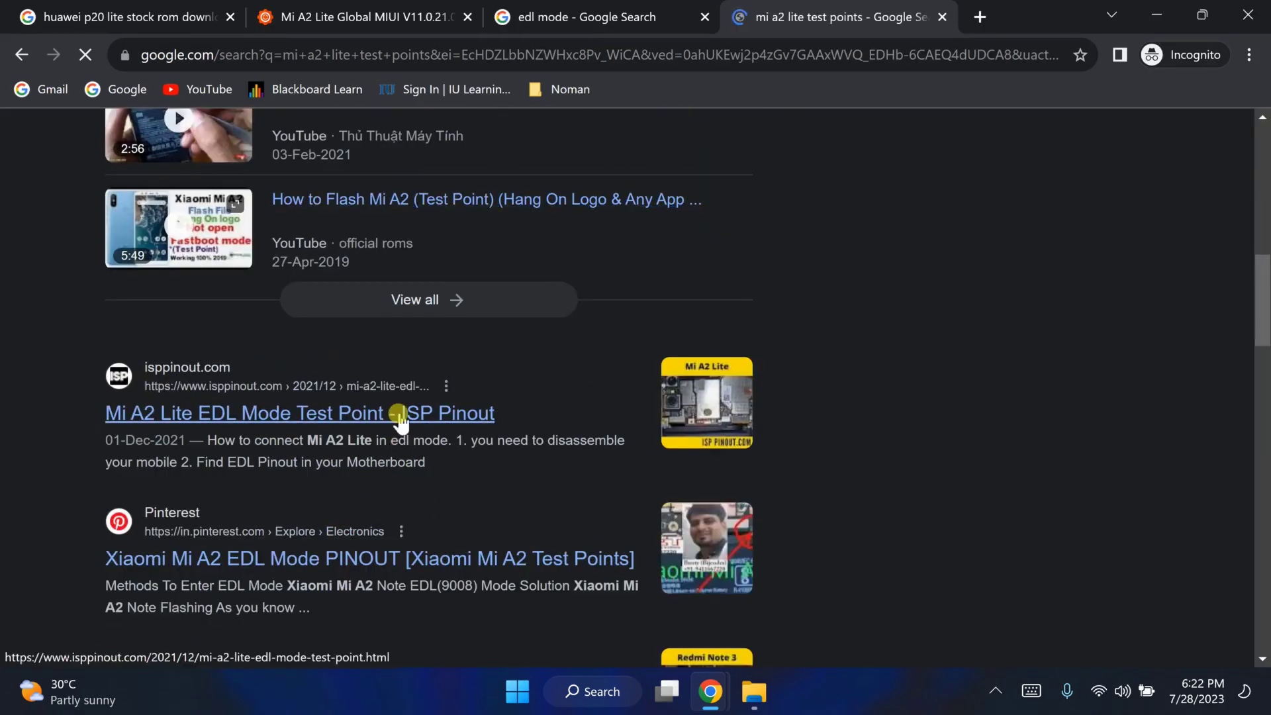
# Open the ISP Pinout article "Mi A2 Lite EDL Mode Test Point" and examine the marked test points in the motherboard photo
pyautogui.click(519, 414)
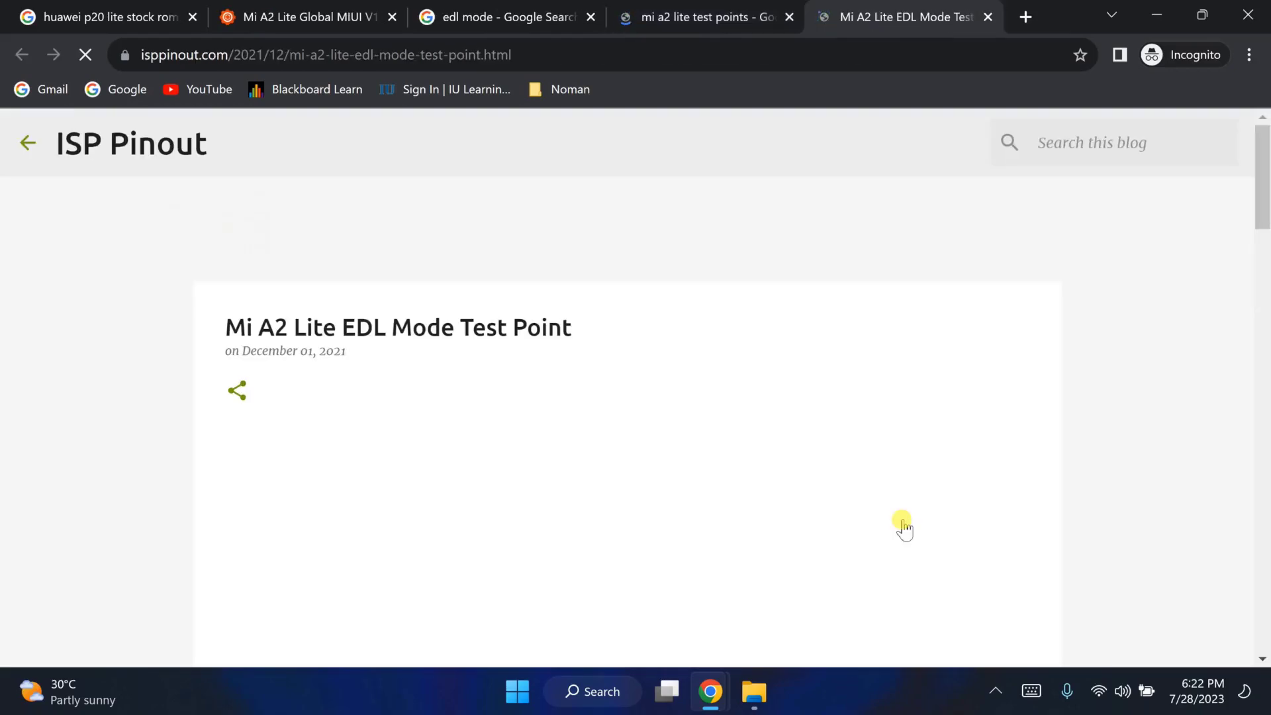
pyautogui.scroll(-3, 844, 527)
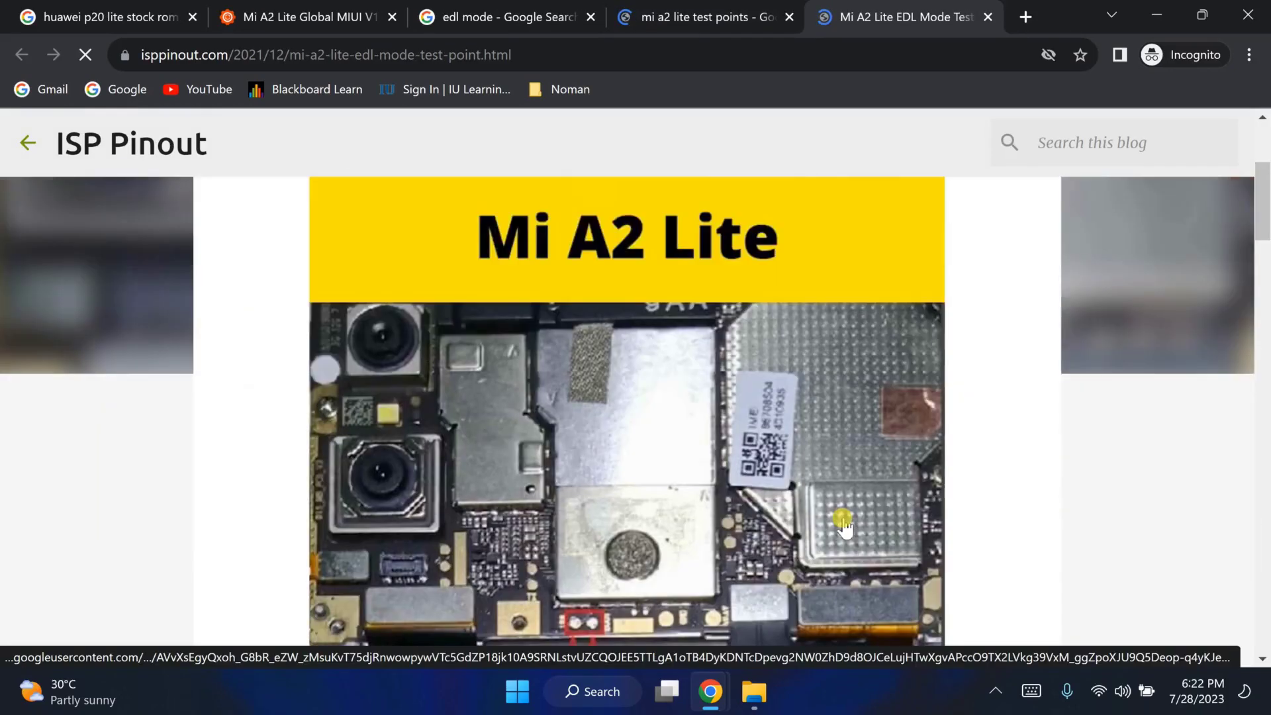
pyautogui.scroll(-2, 708, 549)
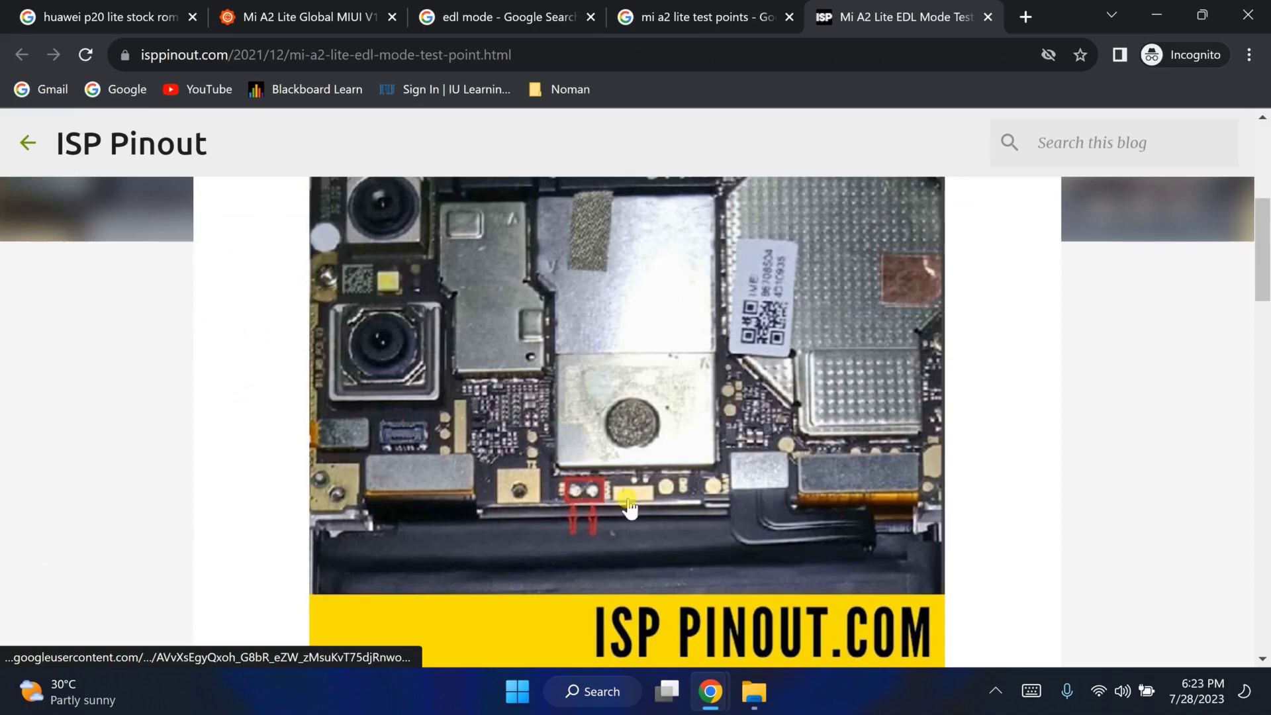
# Close the ISP Pinout article tab and the mi a2 lite test points search tab, and close the Chrome window
pyautogui.click(988, 17)
pyautogui.click(943, 18)
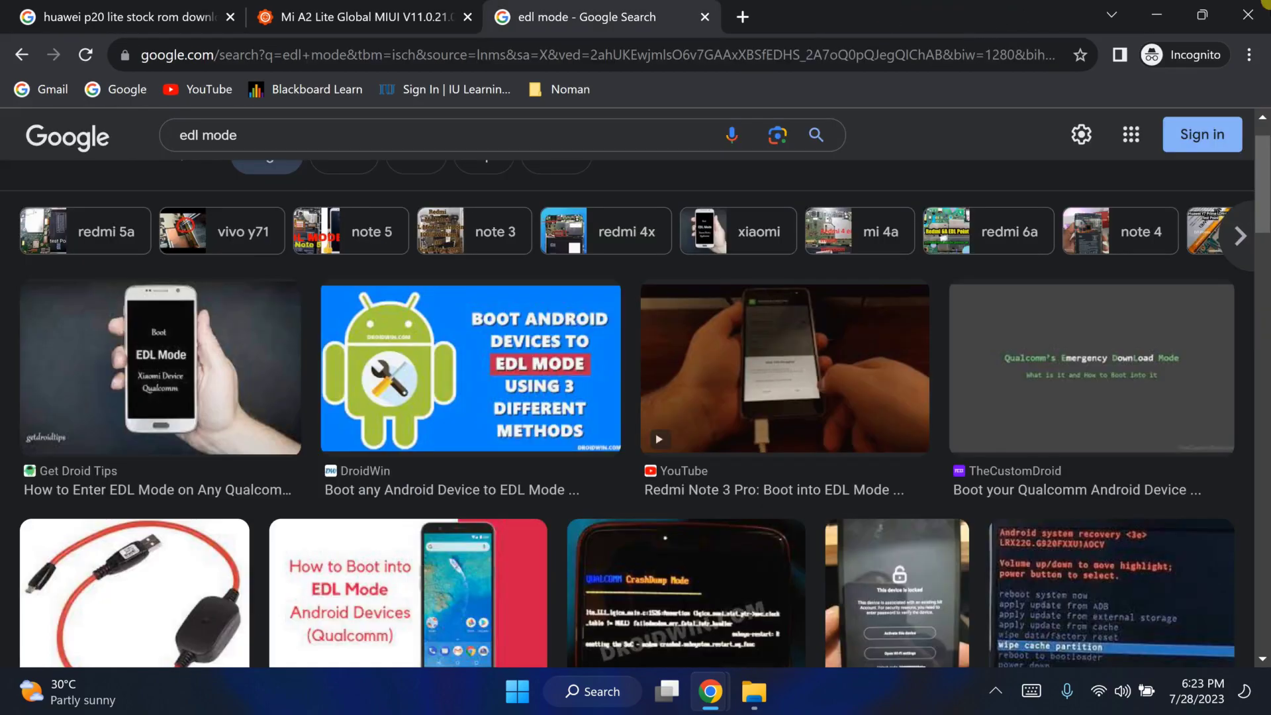
pyautogui.click(1264, 4)
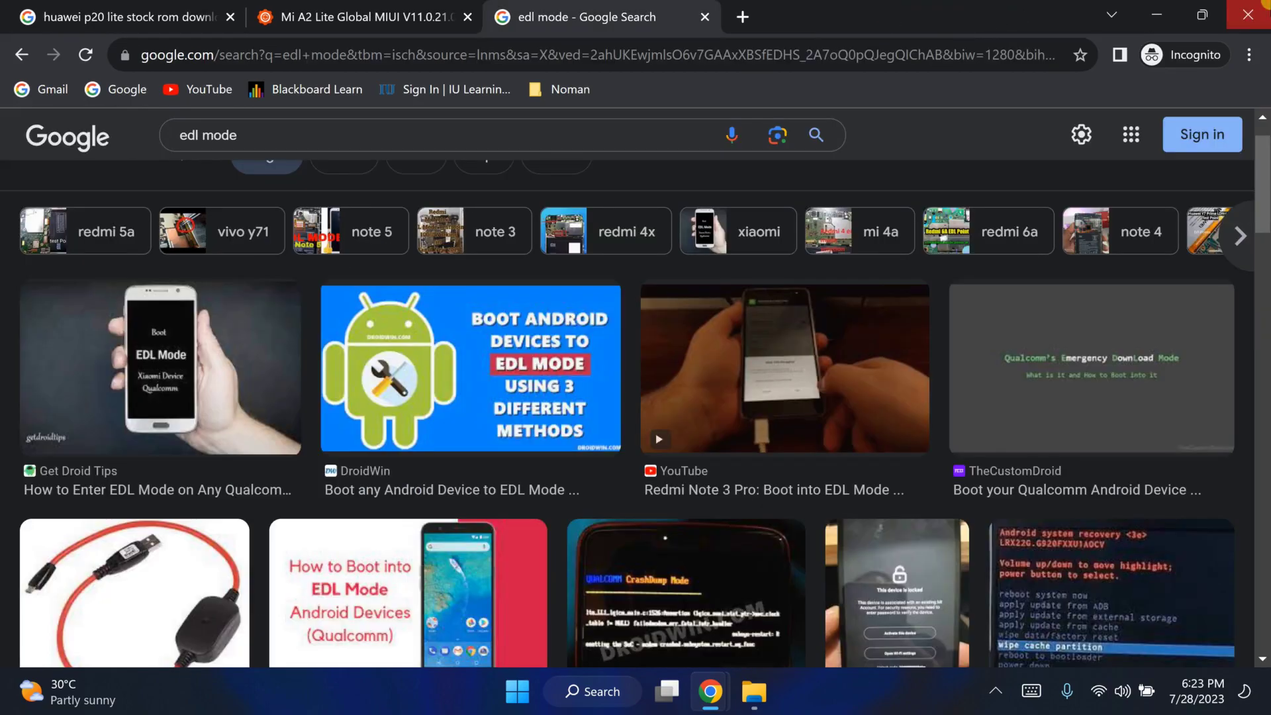